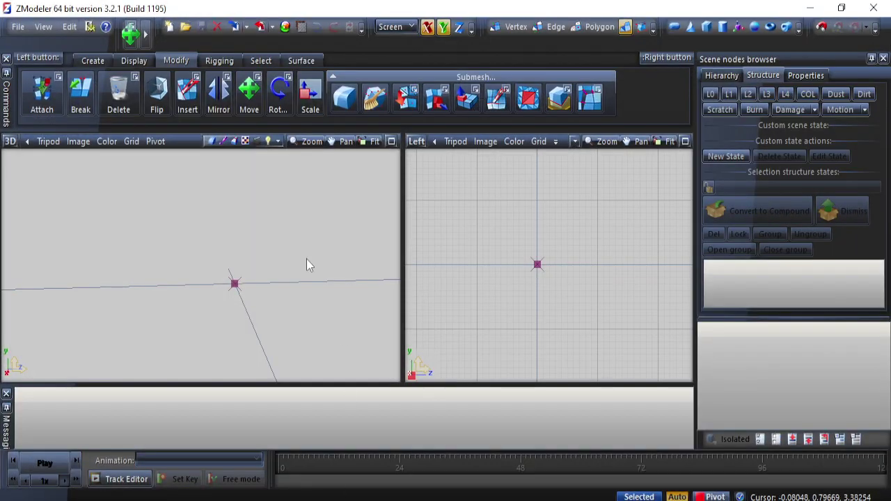
Step: Import the trailer model trailer_gnc.pmd from the gnc_gas folder
click(235, 27)
click(326, 209)
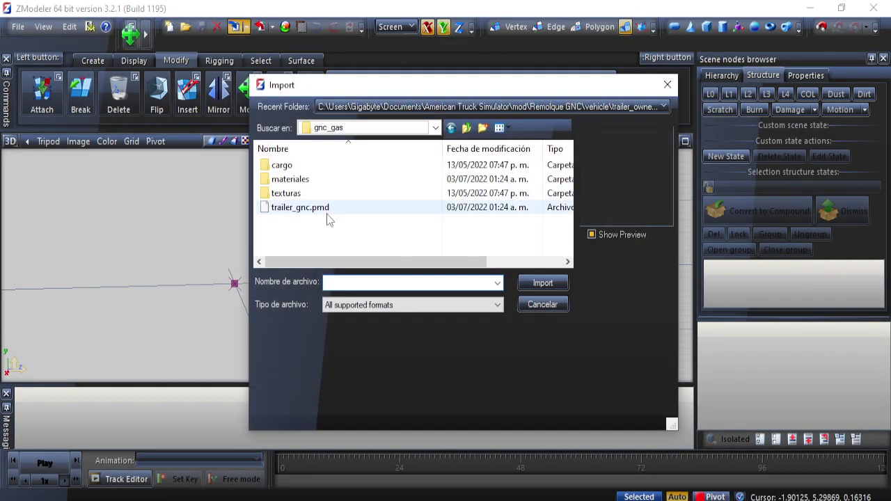
click(555, 287)
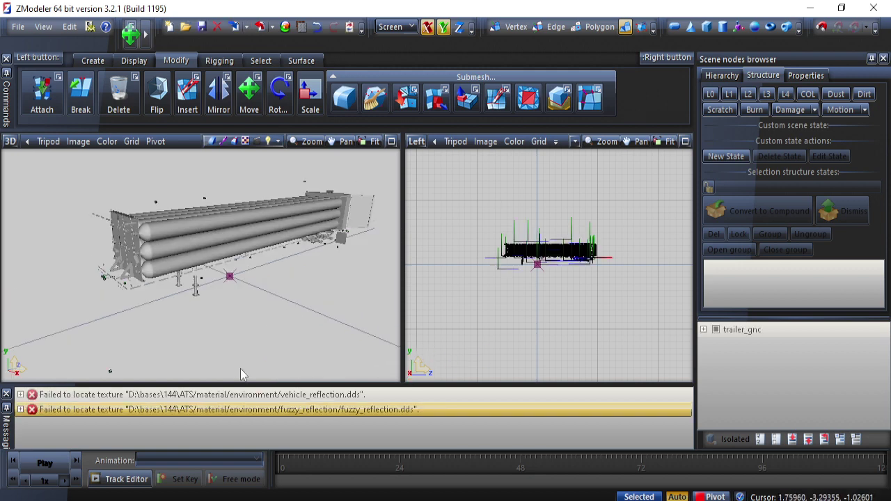
Step: Clear the missing-texture error messages from the message log
scroll(284, 317, up, 1)
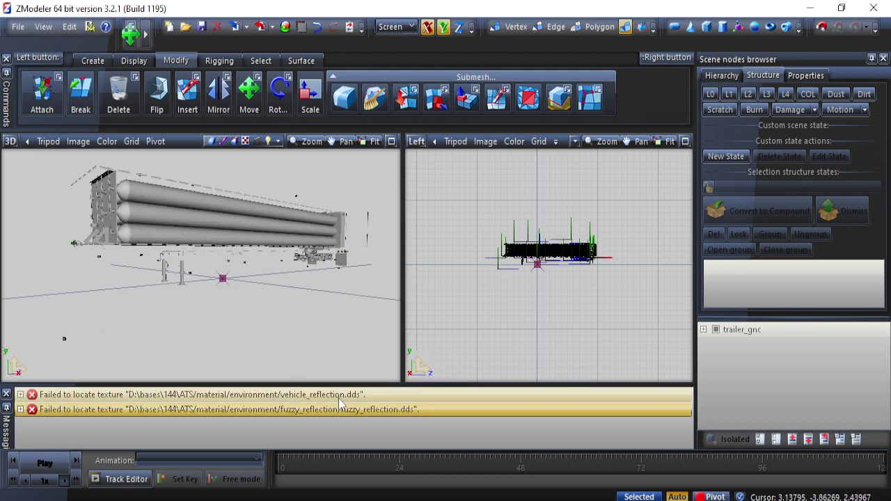
middle_drag(293, 289, 287, 364)
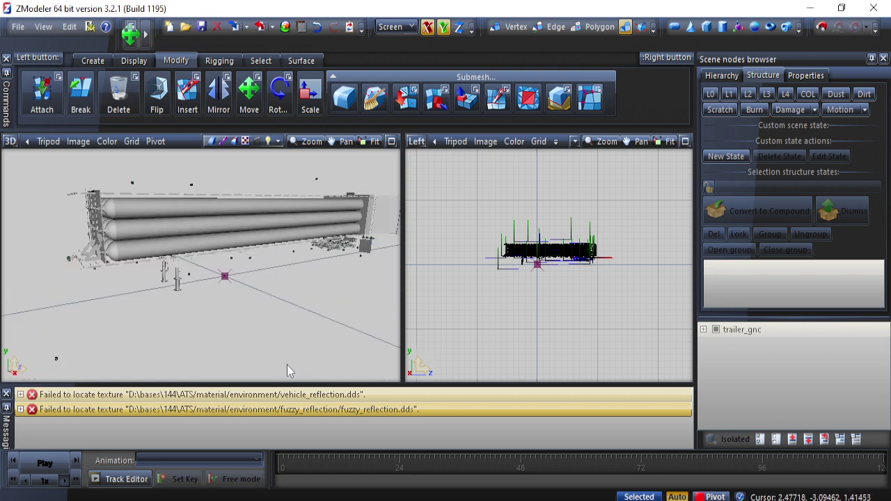
right_click(294, 395)
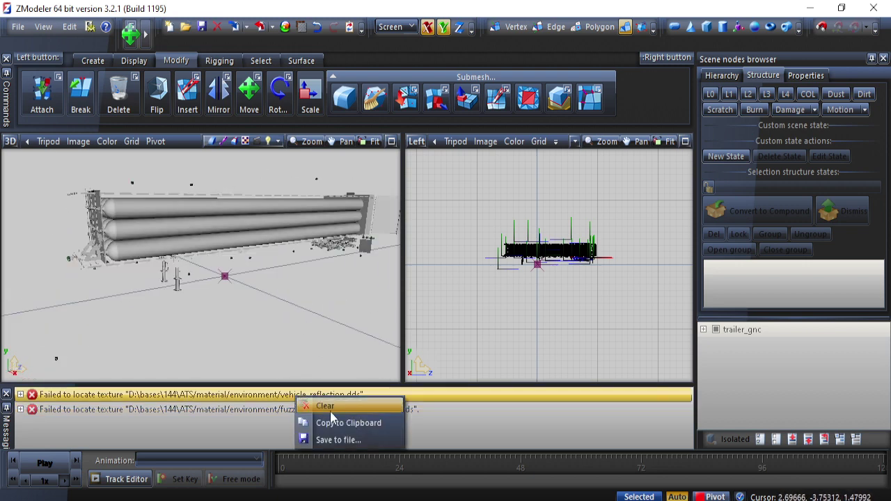
click(330, 409)
Step: Examine the imported trailer model from several sides, including its tanks and end panels
middle_drag(285, 345, 271, 316)
middle_drag(166, 285, 167, 228)
scroll(181, 217, up, 5)
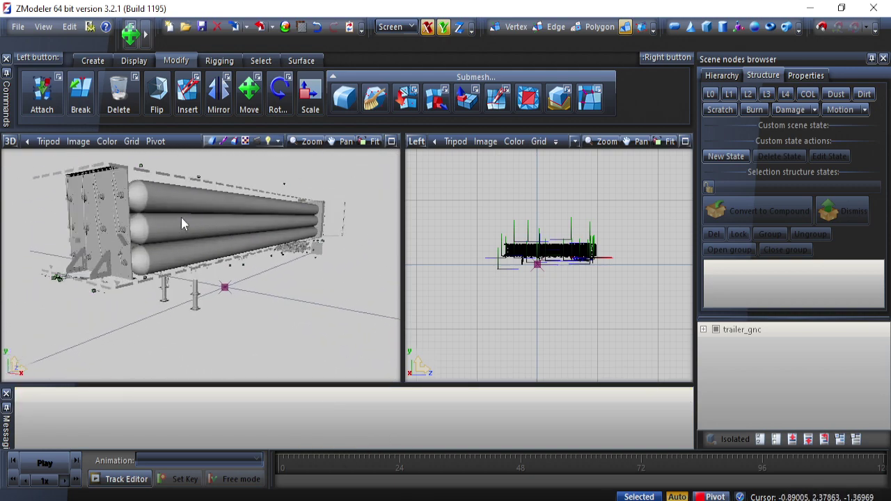
middle_drag(198, 265, 126, 262)
scroll(98, 258, down, 4)
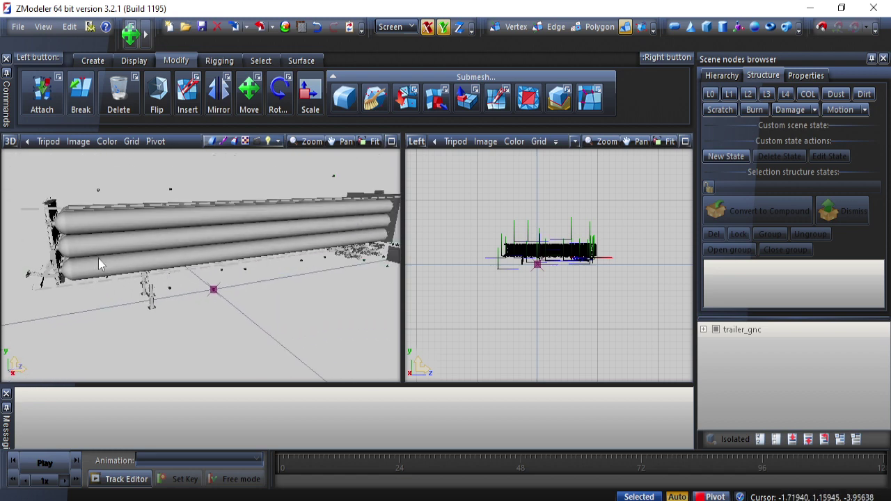
middle_drag(196, 285, 274, 295)
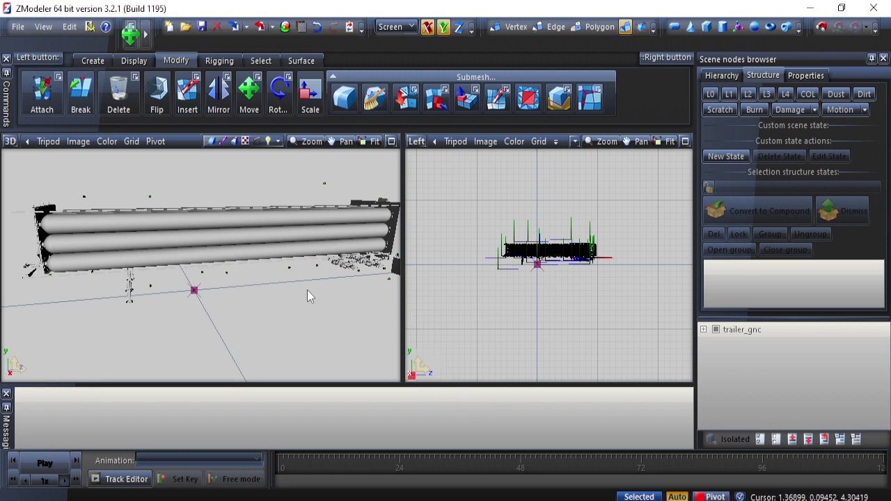
middle_drag(258, 252, 284, 292)
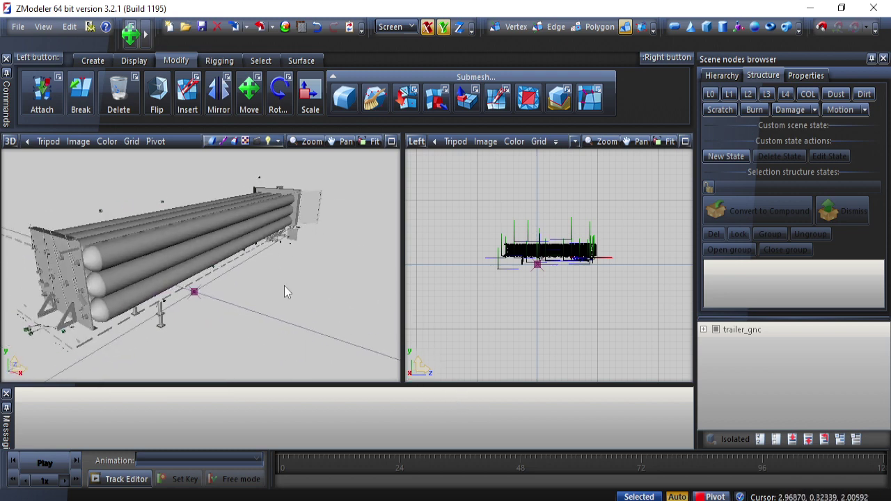
Step: Review the materials in the /vehicle/trailer_owned/gnc_gas/materiales group in the Material Browser, and close the browser
click(285, 28)
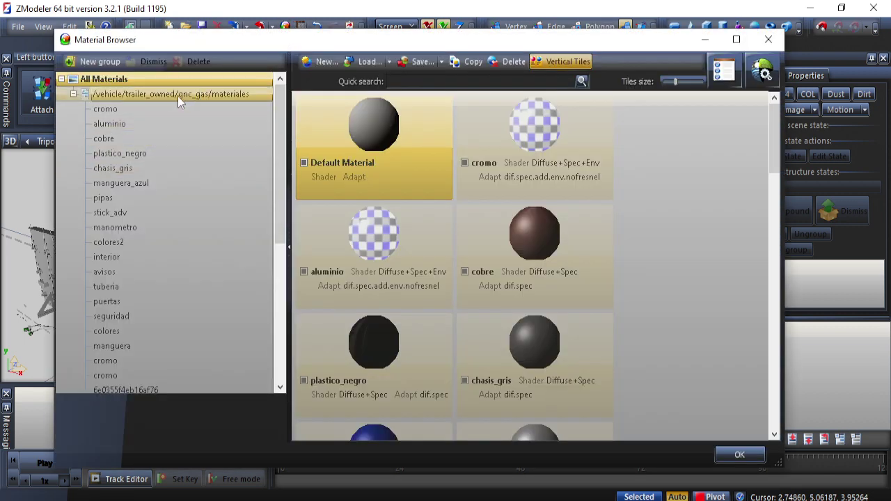
scroll(185, 147, down, 5)
scroll(211, 236, up, 3)
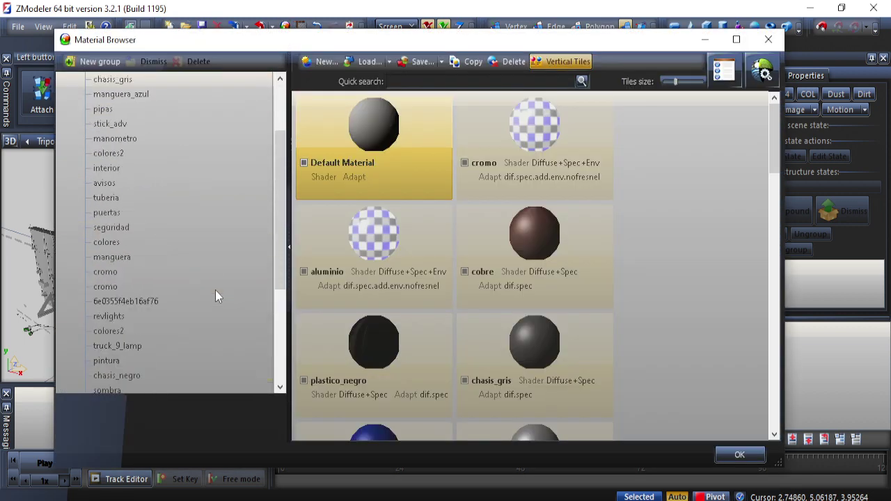
scroll(215, 291, up, 2)
click(204, 94)
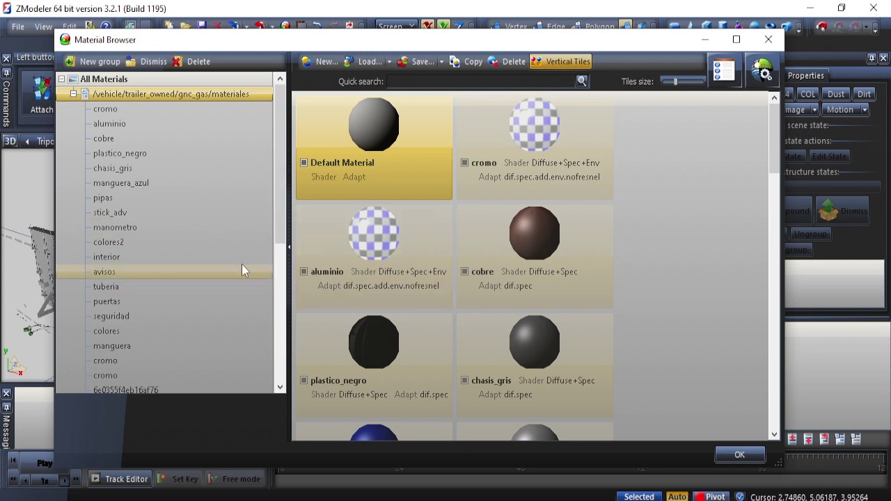
click(774, 44)
Step: Inspect the vehicle_reflection.dds and fuzzy_reflection.dds textures in the Textures Browser, and close the browser
click(303, 26)
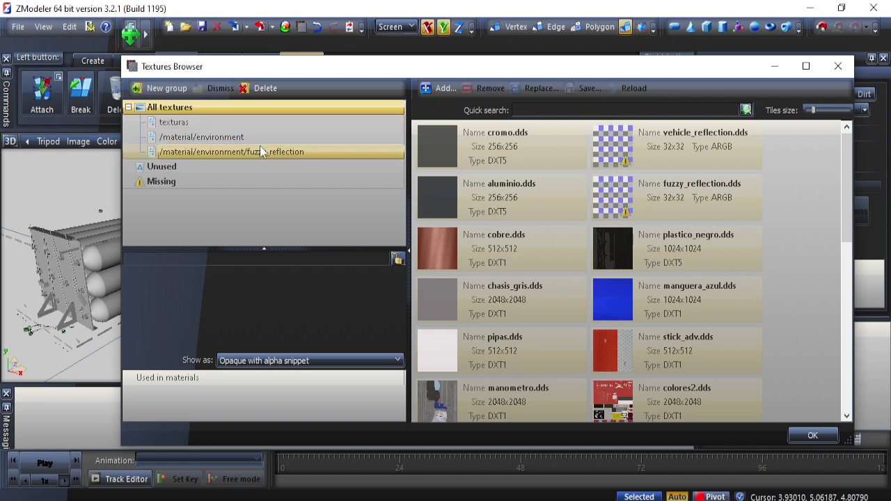
click(699, 167)
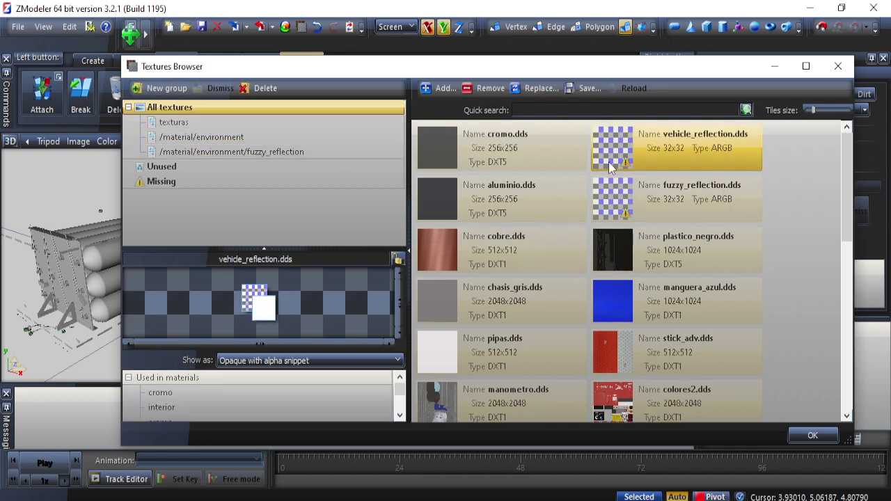
click(611, 203)
click(622, 157)
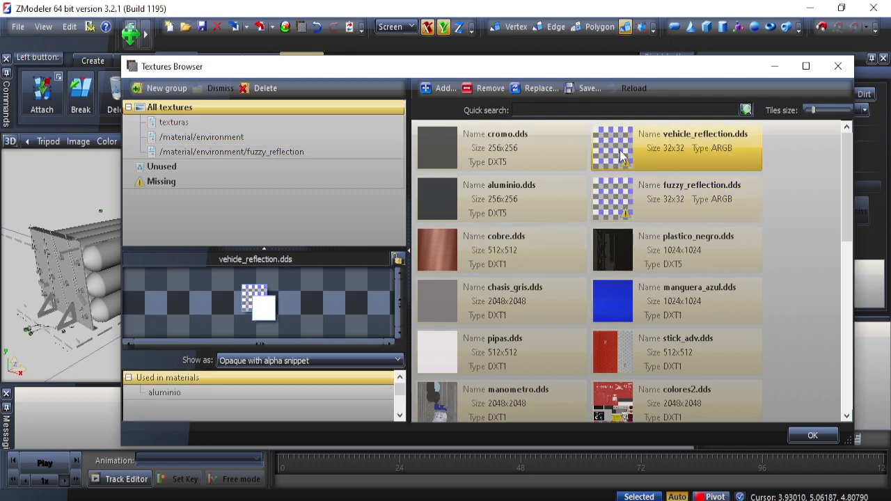
click(838, 67)
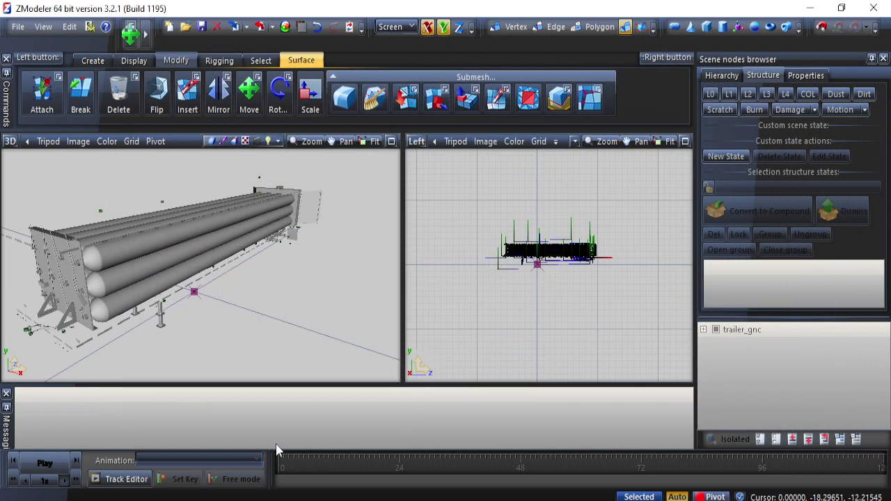
Step: Switch to File Explorer and check the contents of the material/environment folder in the Remolque GNC mod
key(alt+Tab)
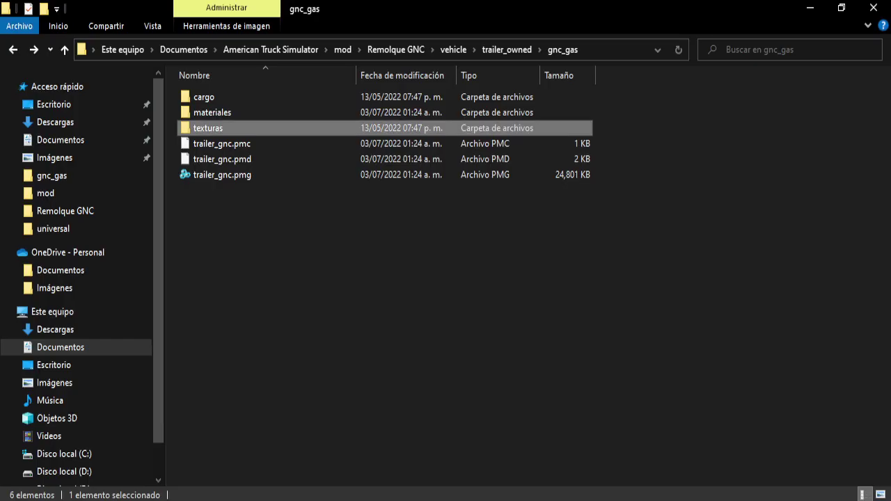
drag(381, 262, 410, 304)
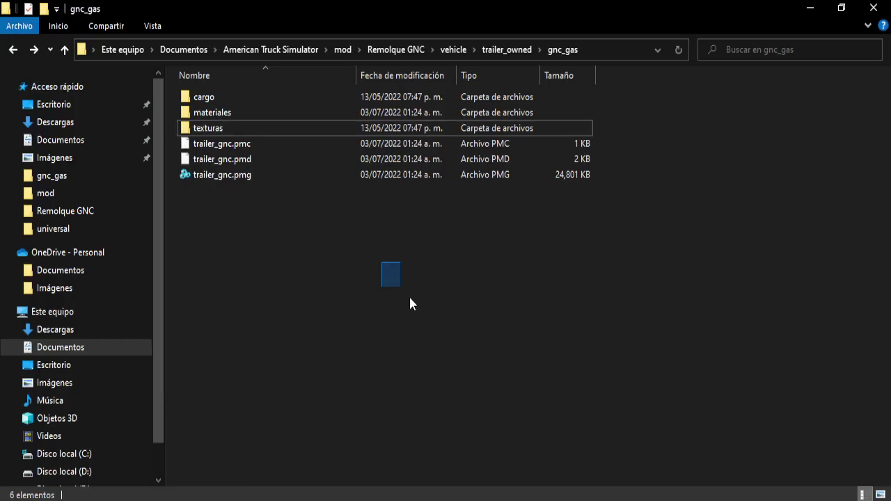
click(244, 115)
click(403, 50)
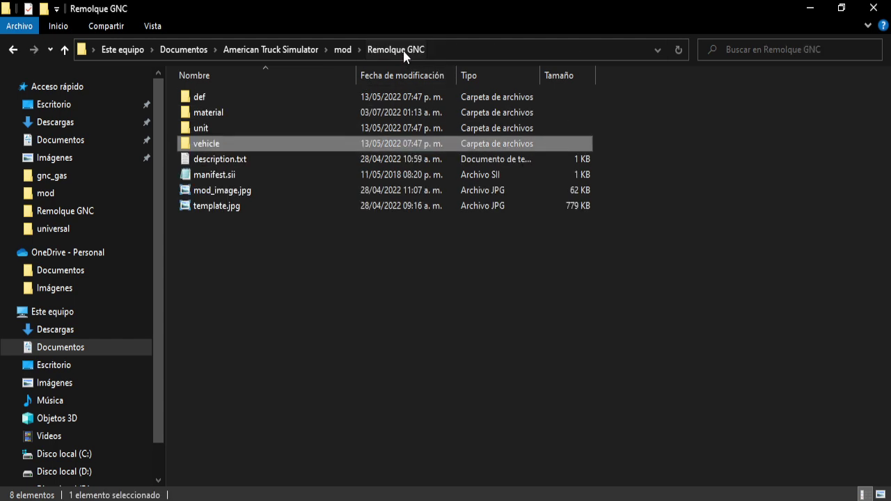
double_click(223, 111)
click(238, 103)
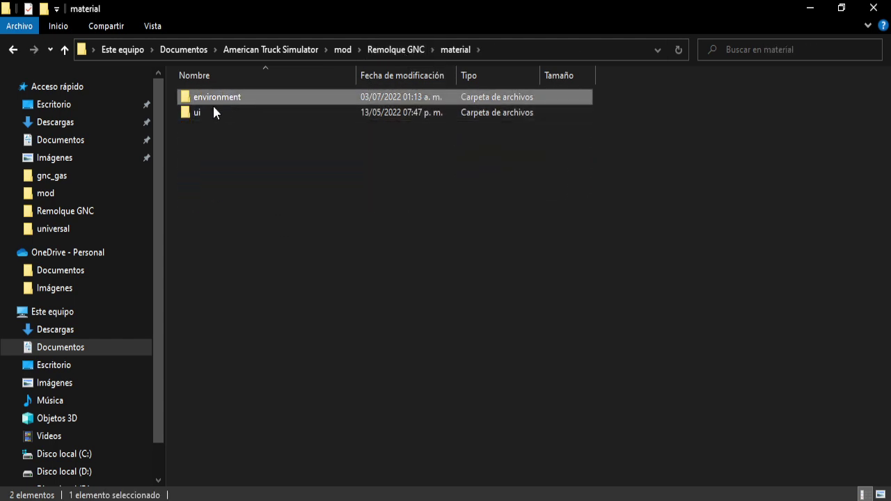
double_click(212, 102)
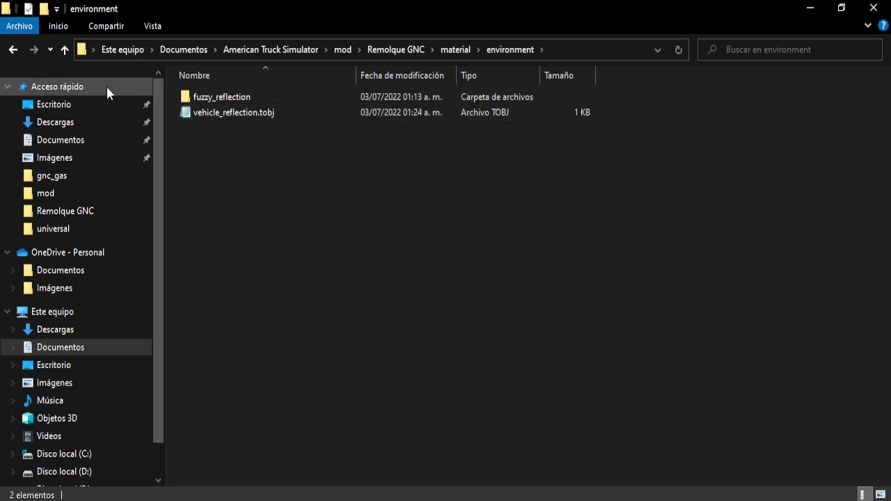
Step: Delete the environment folder from the Remolque GNC mod's material folder
click(14, 50)
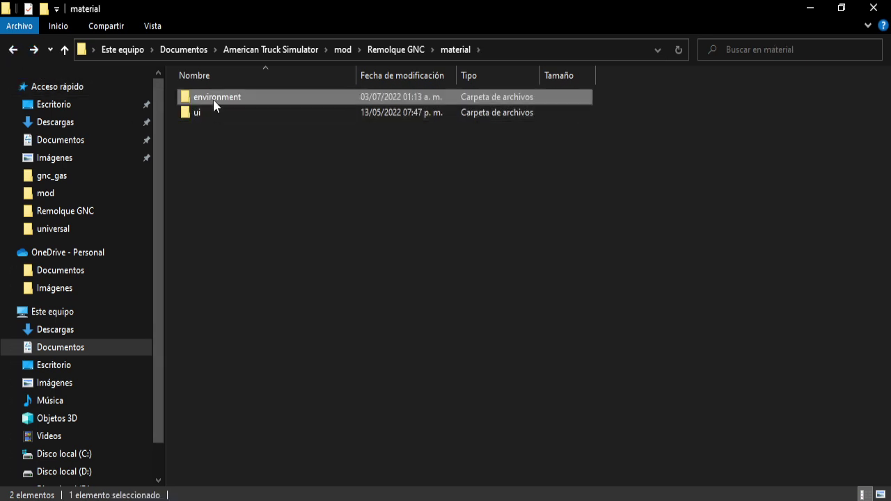
right_click(213, 99)
click(285, 409)
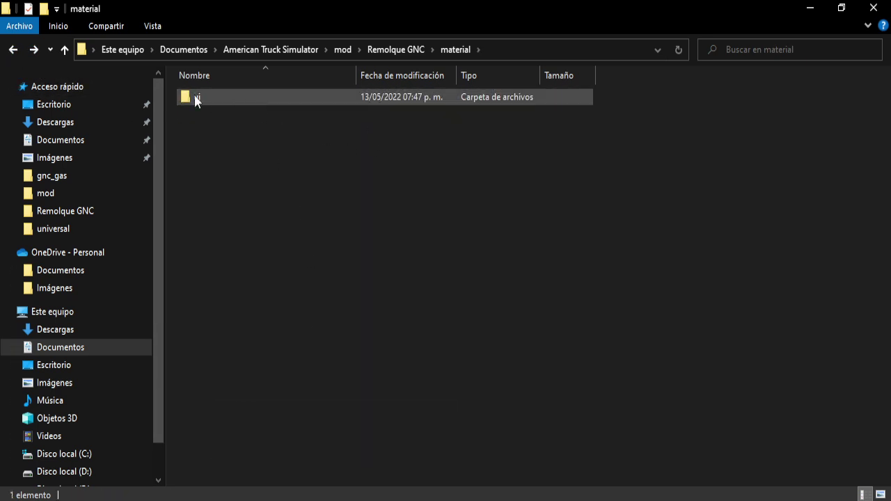
Step: Go to vehicle/trailer_owned/gnc_gas in the Remolque GNC mod and review the MAT files in its materiales folder
click(14, 50)
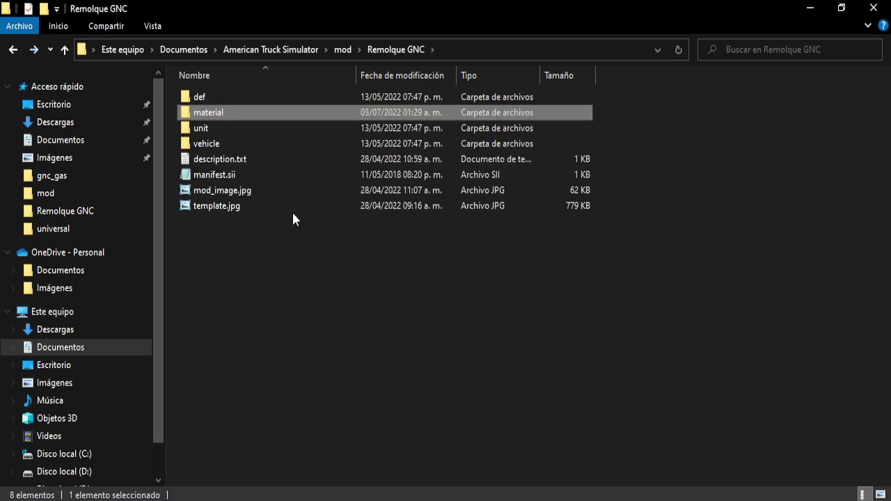
double_click(233, 145)
double_click(233, 99)
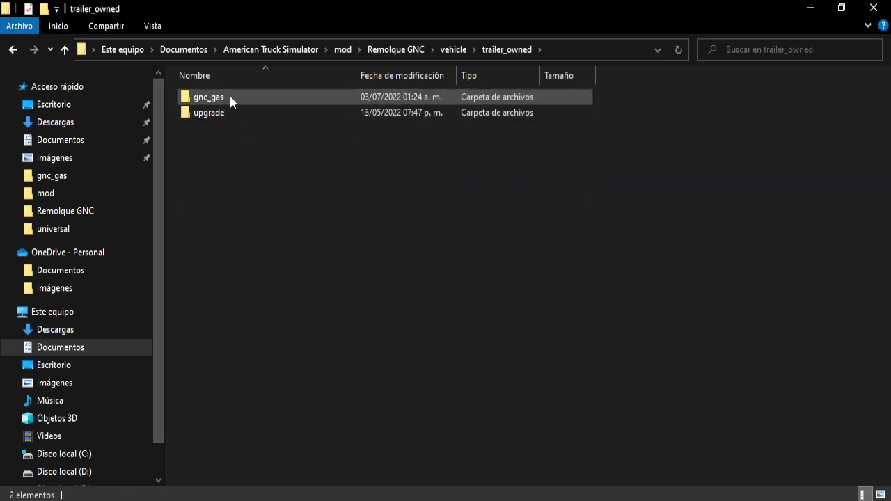
double_click(229, 97)
click(230, 114)
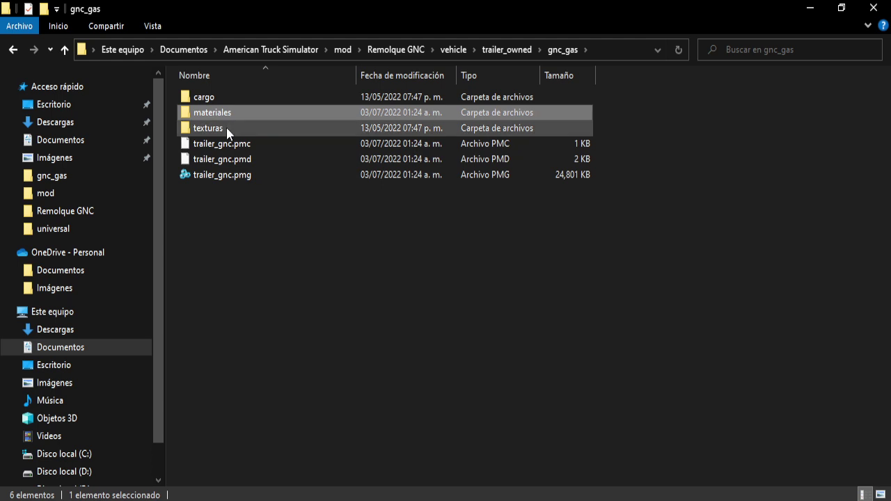
click(226, 128)
double_click(233, 114)
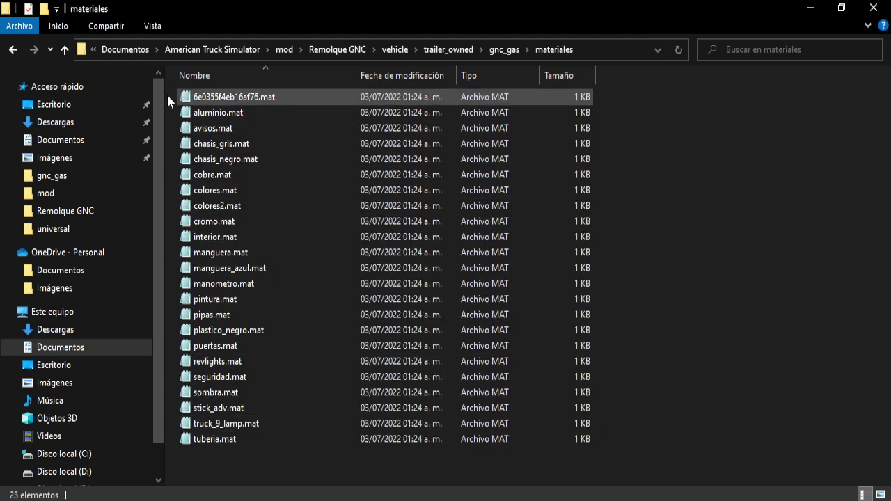
click(12, 49)
Step: Review the DDS and TOBJ files in the gnc_gas texturas folder, and return to gnc_gas
double_click(209, 129)
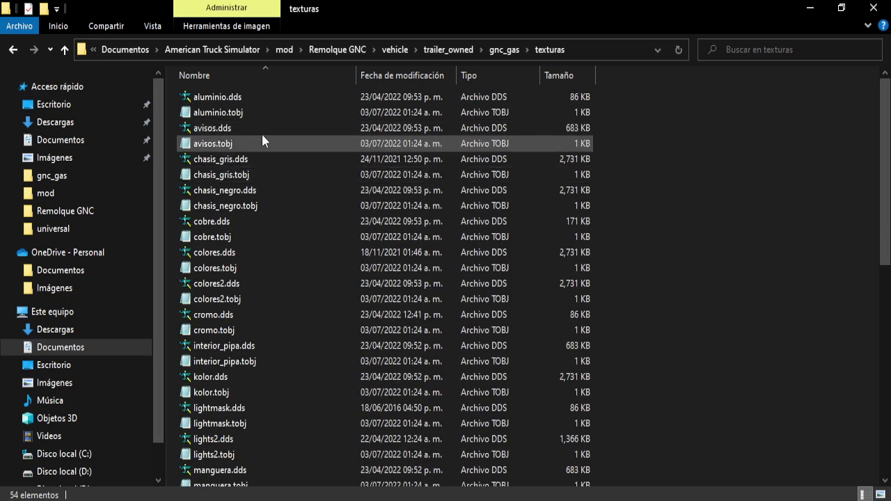
scroll(278, 167, down, 10)
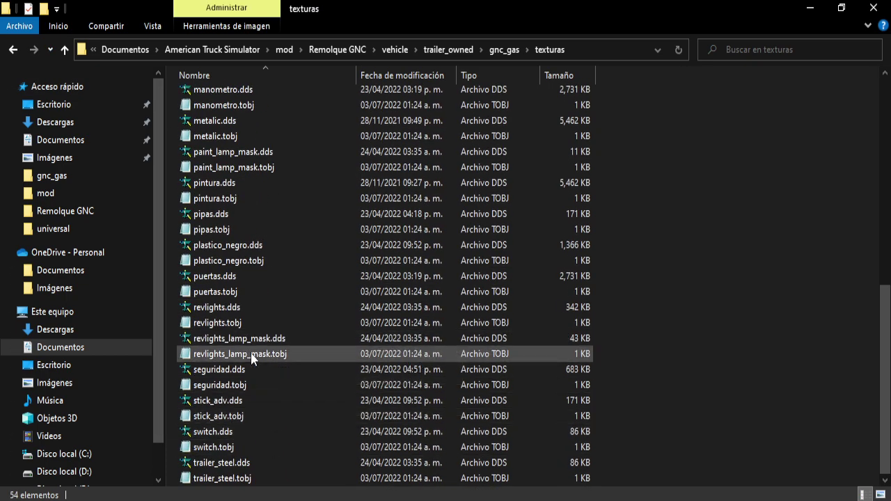
scroll(253, 358, up, 10)
click(13, 50)
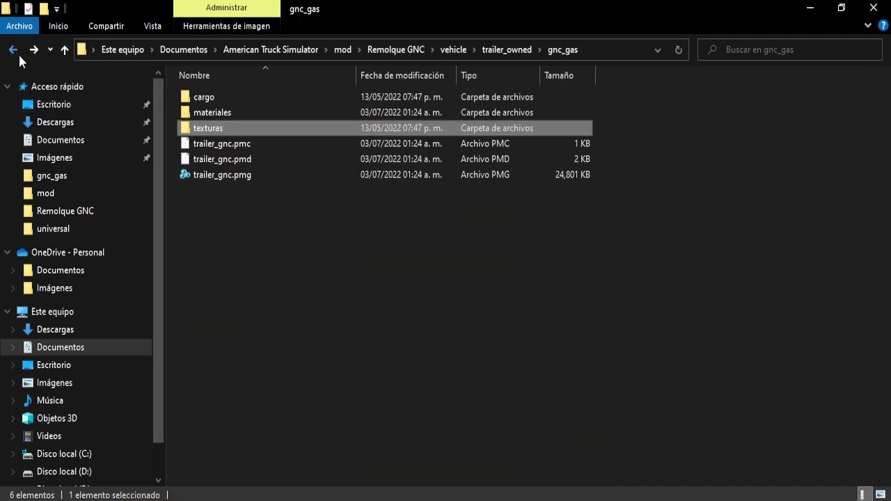
click(299, 232)
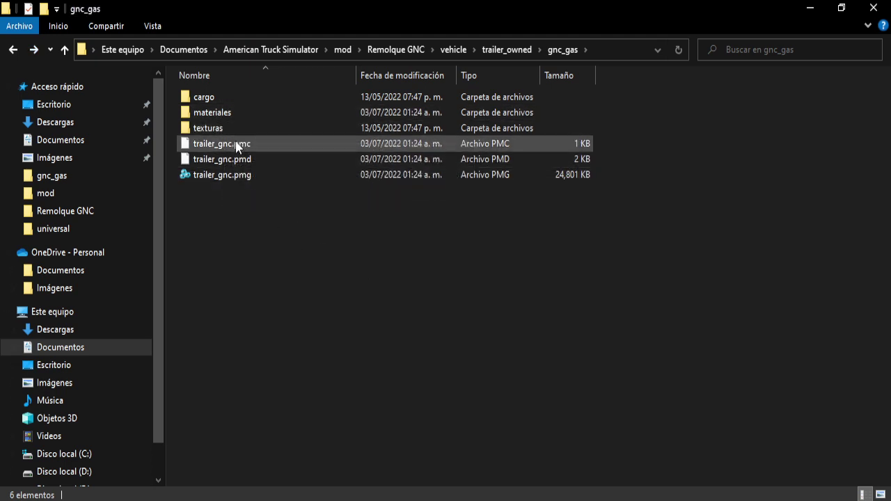
Step: Check the materiales folder of the balijas accessory under trailer_owned/upgrade, and return to the balijas folder
key(alt+Left)
double_click(223, 115)
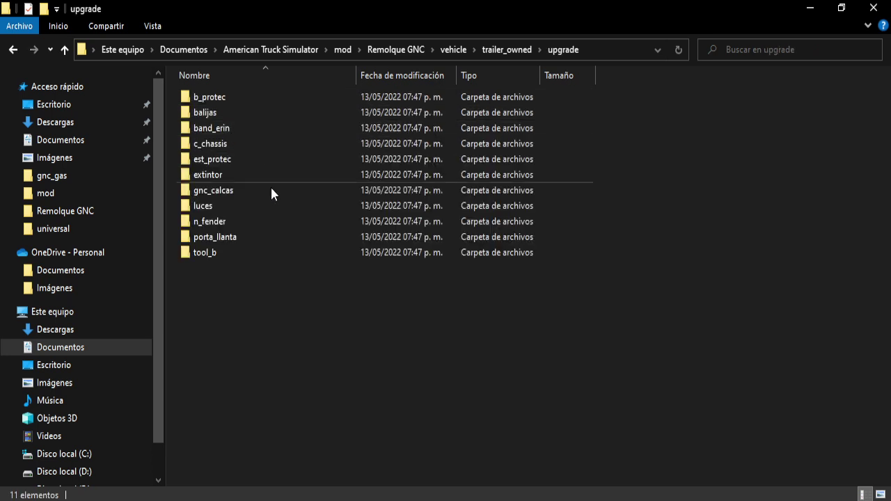
double_click(208, 112)
double_click(227, 101)
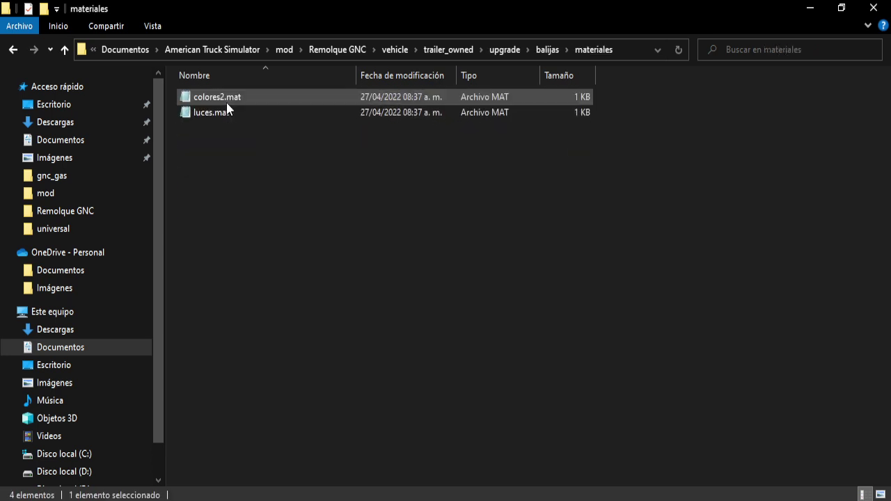
click(230, 113)
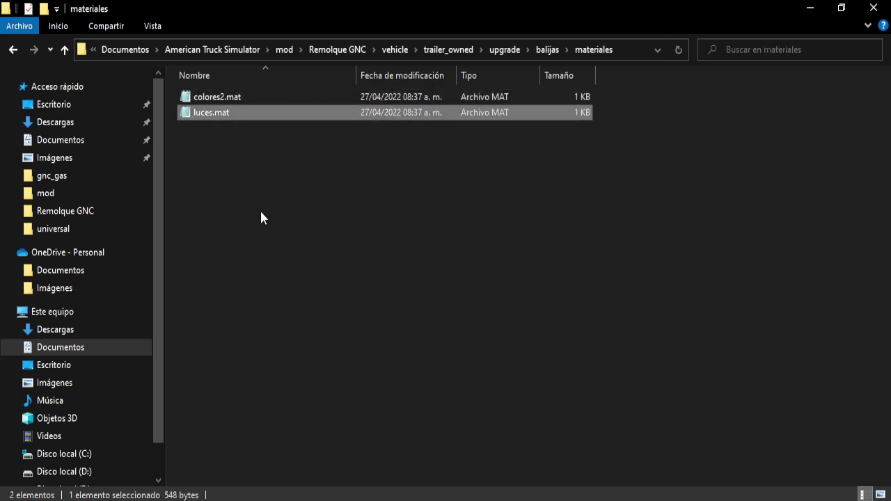
click(15, 51)
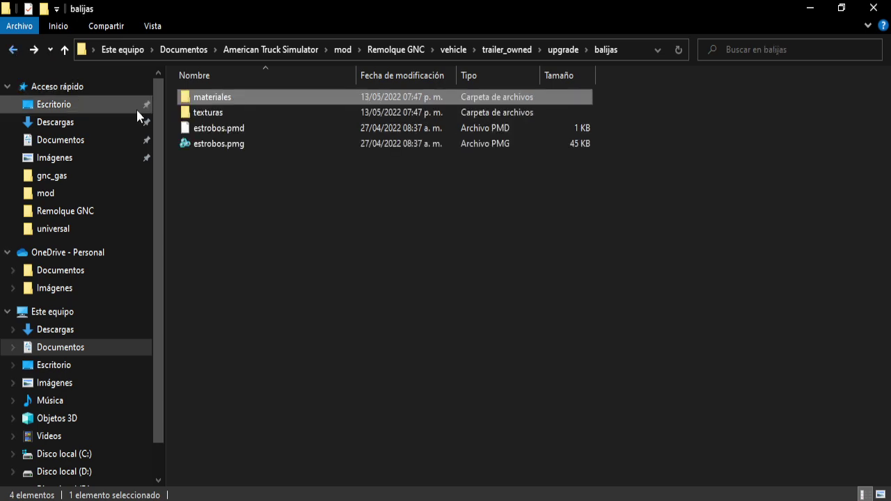
Step: Paste the copied luces.mat into the materiales folder of trailer_owned/gnc_gas
click(18, 53)
click(21, 54)
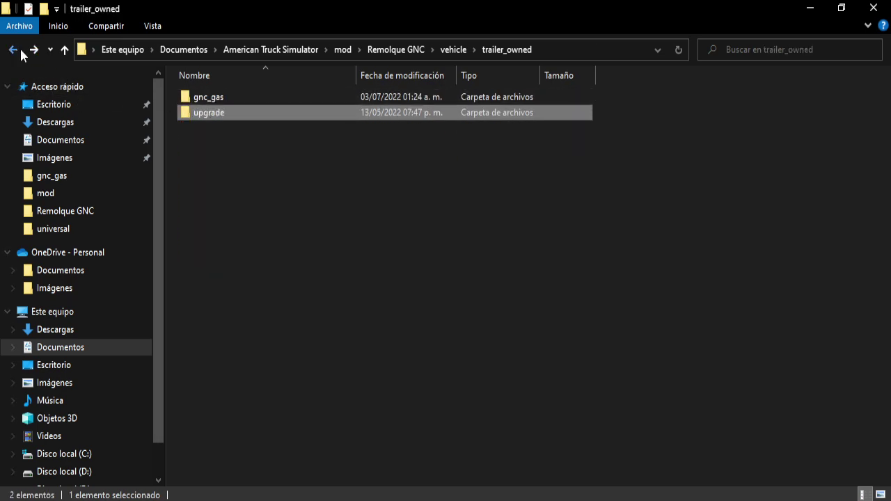
double_click(228, 97)
double_click(222, 111)
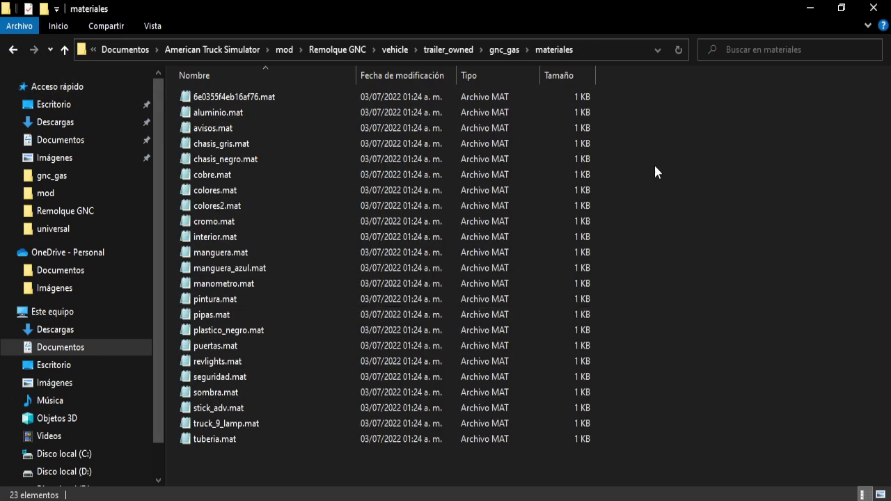
Step: Copy the luces and luces_mask DDS and TOBJ files from the texturas folder of trailer_owned/upgrade/balijas
click(14, 49)
click(13, 49)
click(14, 49)
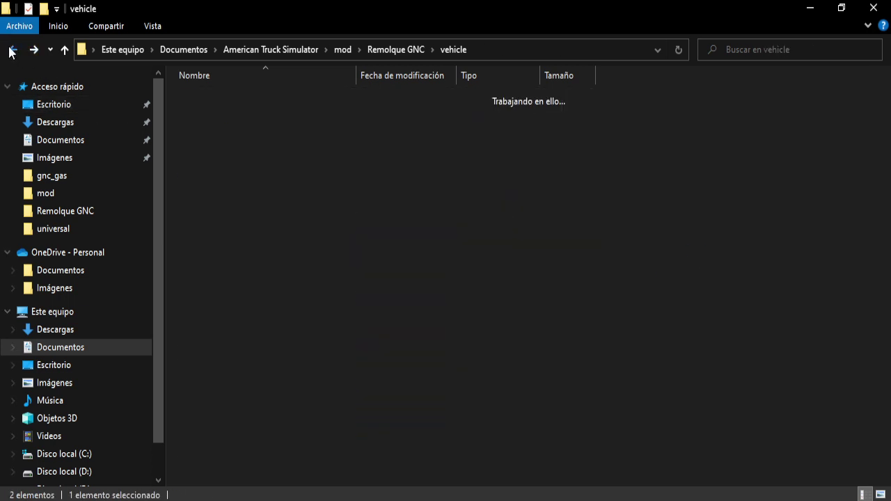
click(11, 50)
double_click(243, 143)
double_click(210, 97)
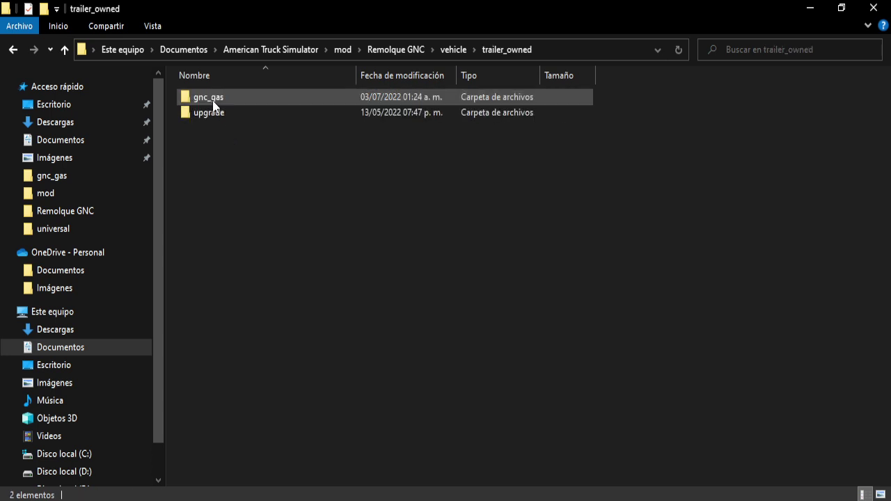
double_click(216, 114)
double_click(216, 114)
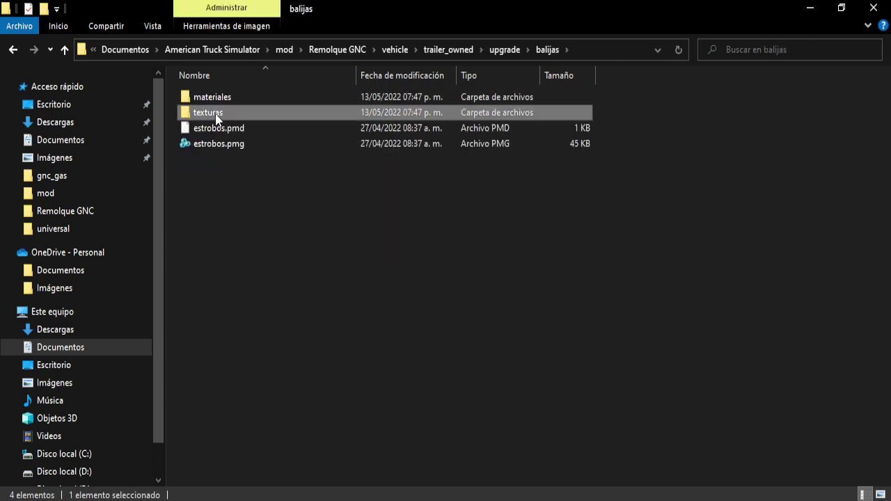
double_click(216, 113)
click(225, 135)
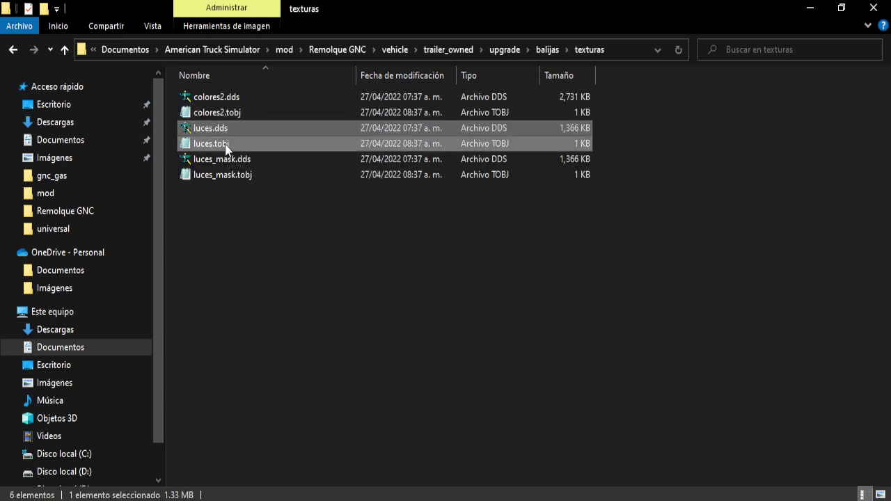
shift+click(225, 159)
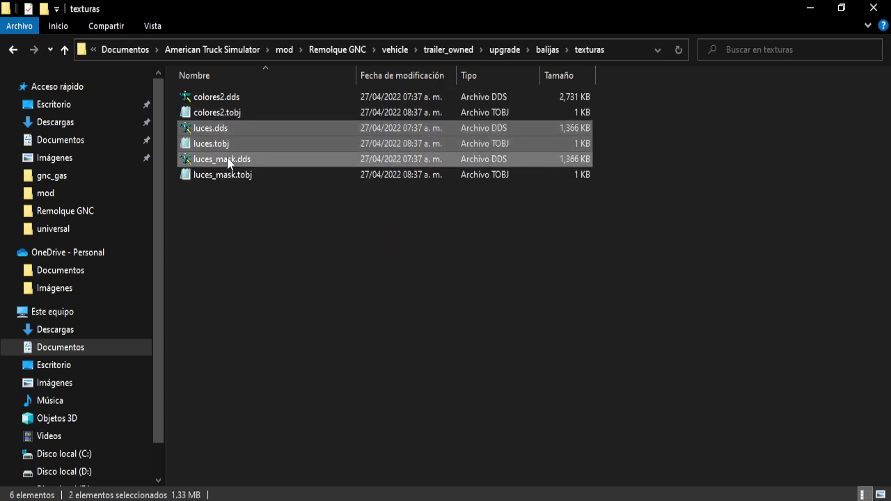
Step: Paste the four copied luces and luces_mask files into the texturas folder of trailer_owned/gnc_gas
click(13, 49)
click(13, 50)
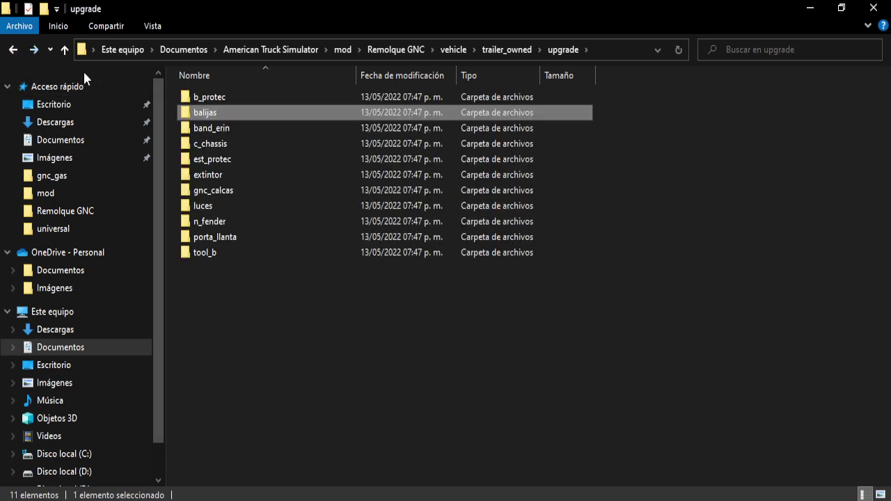
click(12, 49)
double_click(206, 99)
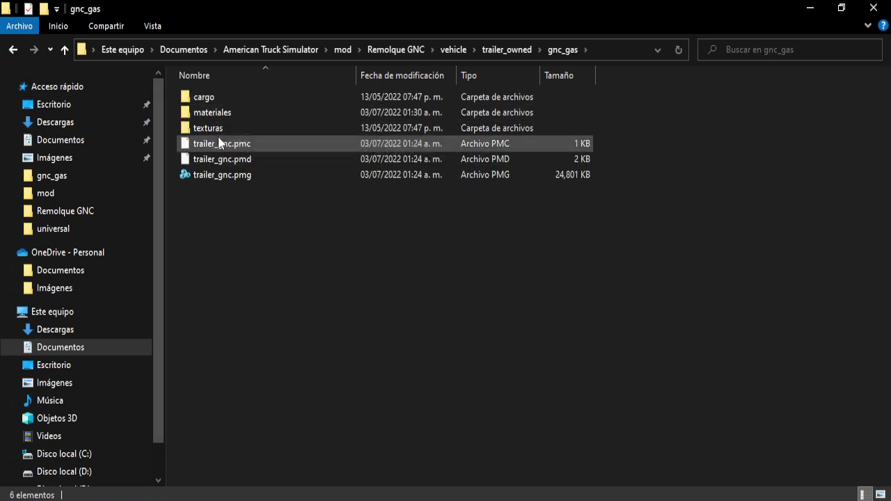
click(219, 131)
double_click(217, 131)
key(ctrl+v)
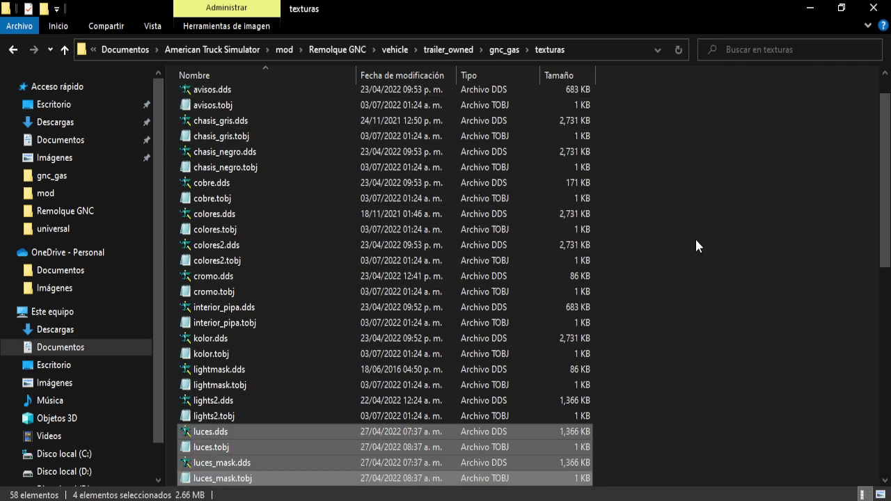
scroll(627, 273, down, 10)
scroll(696, 279, up, 6)
drag(740, 224, 742, 301)
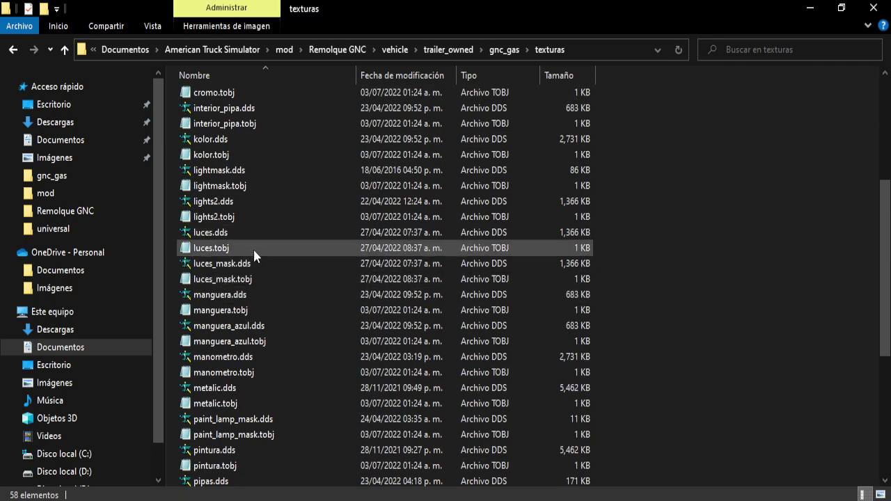
Step: Open lights2.tobj in gnc_gas/texturas, inspect its texture path, and close it
click(223, 216)
key(Return)
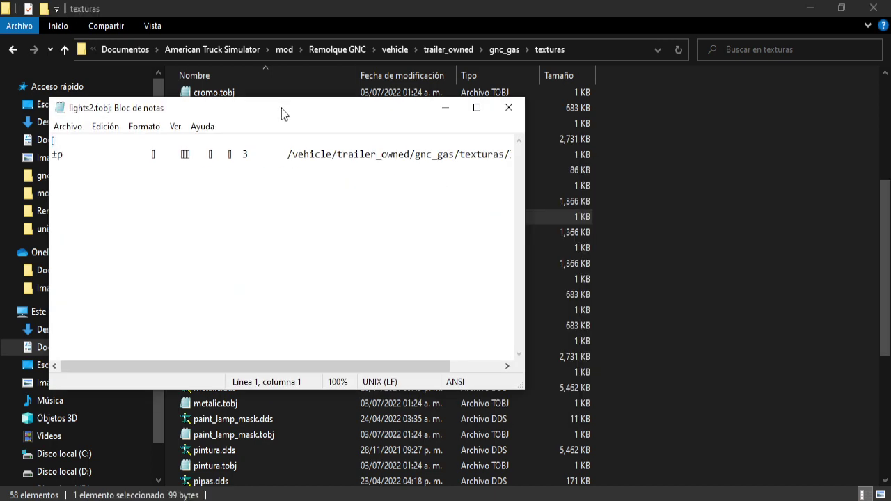
drag(282, 113, 322, 125)
drag(378, 381, 428, 381)
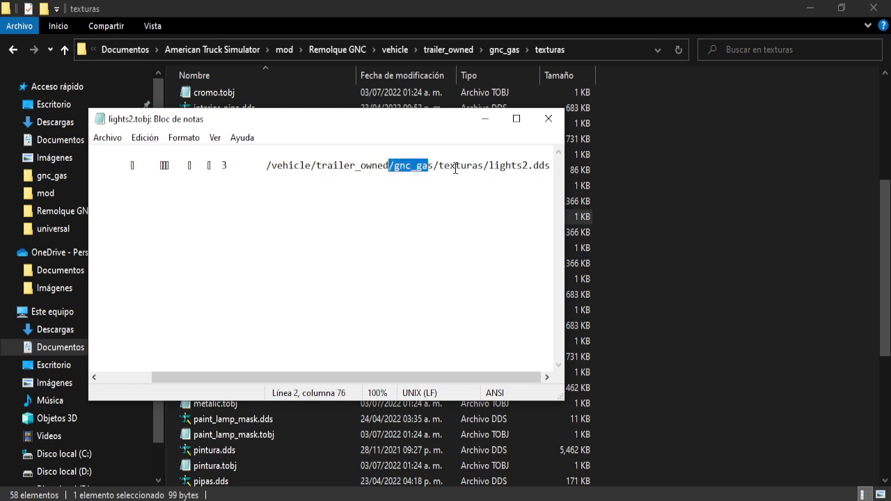
click(561, 118)
Step: Examine the texture path stored in luces.tobj in gnc_gas/texturas, and close the file
scroll(240, 275, up, 1)
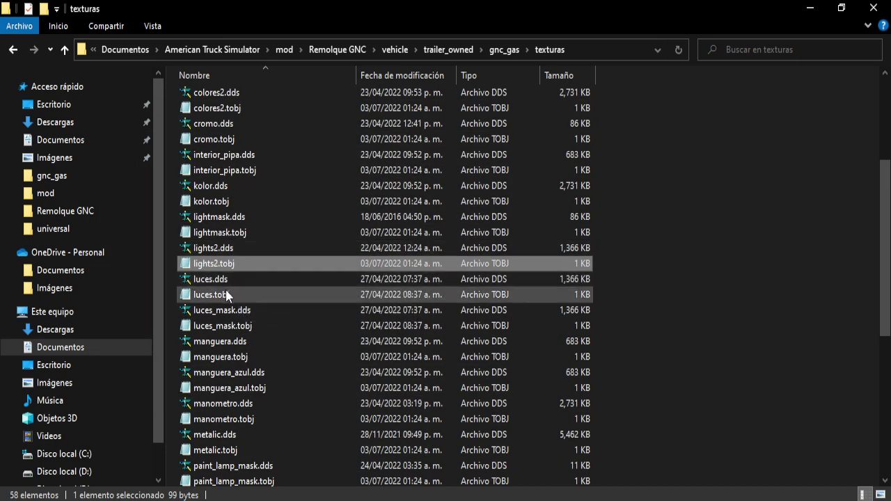
double_click(227, 296)
drag(340, 377, 384, 377)
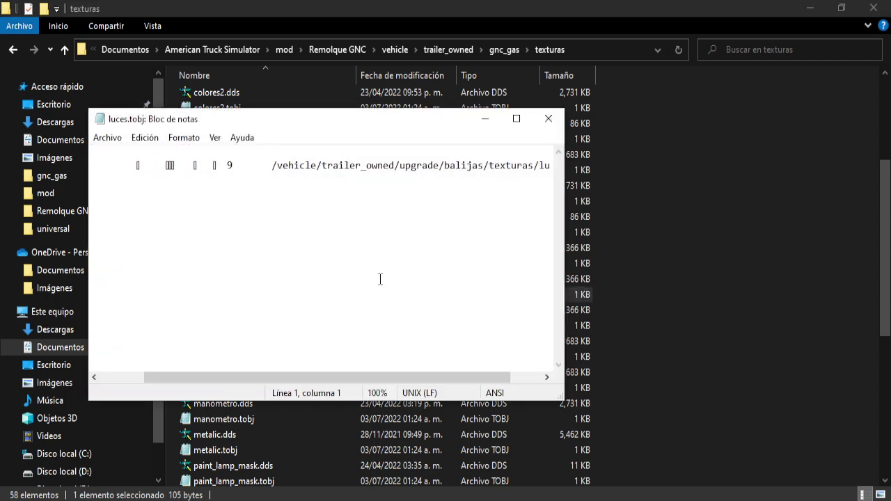
drag(413, 174, 480, 174)
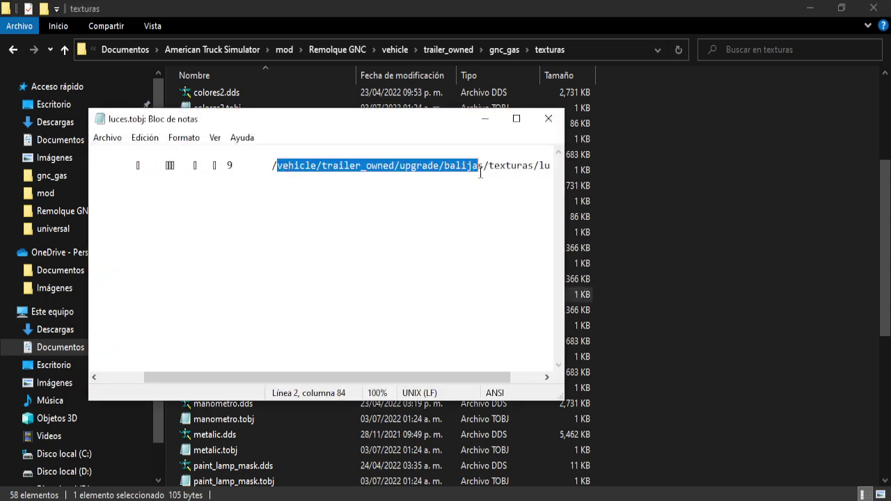
click(549, 120)
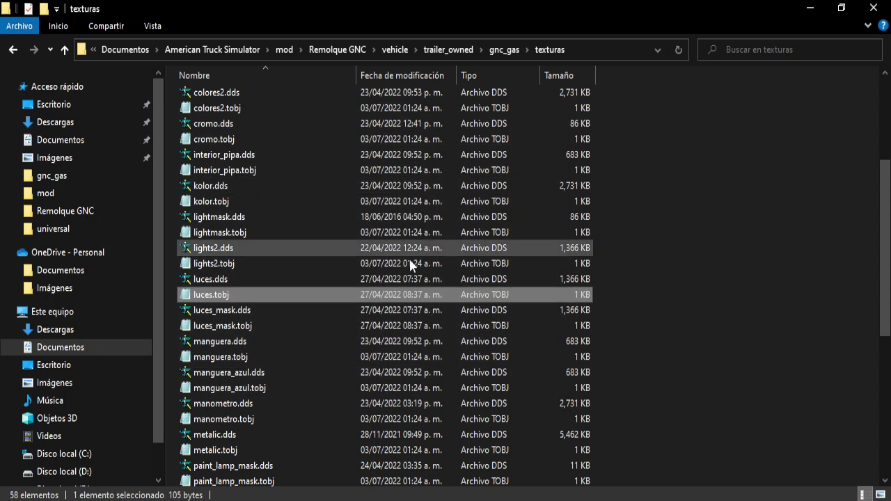
double_click(231, 294)
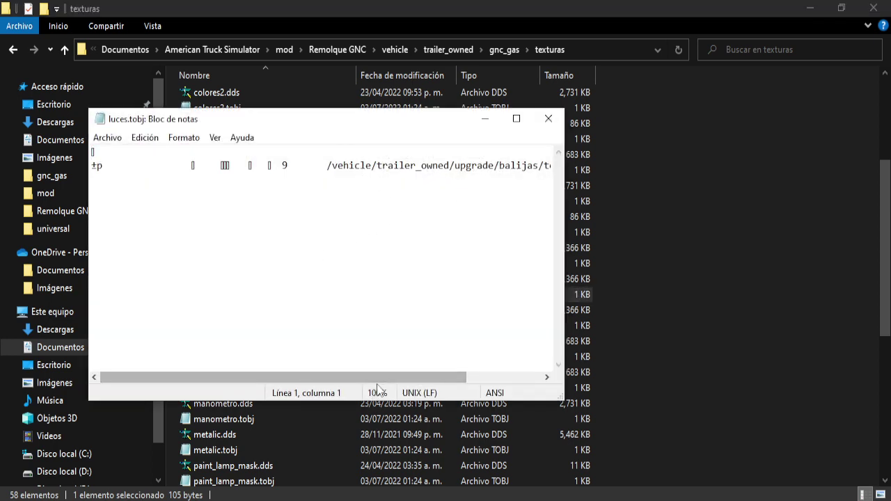
drag(376, 377, 433, 376)
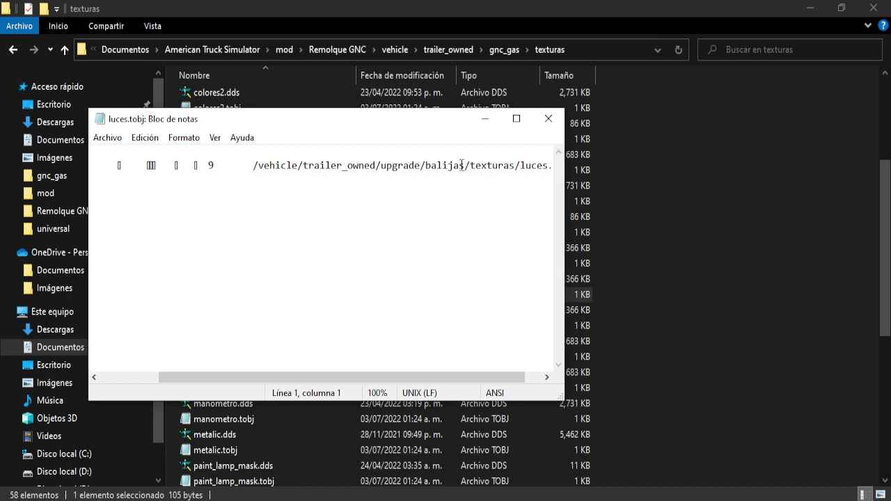
click(553, 124)
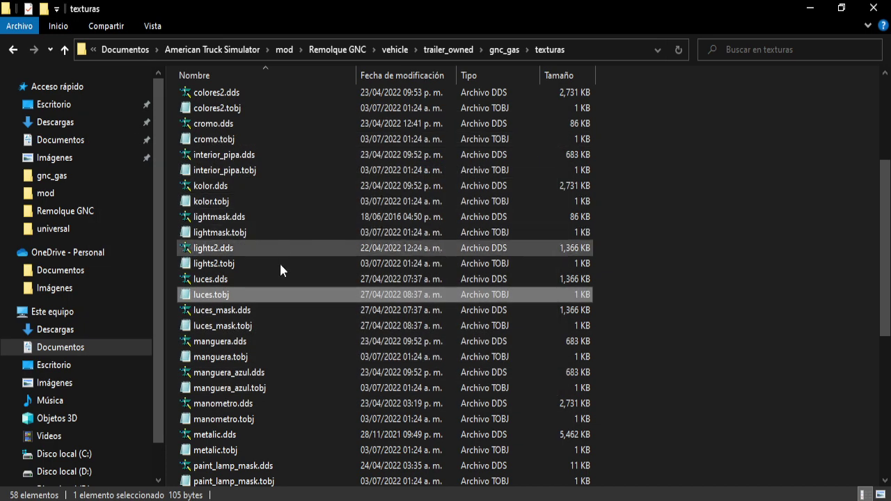
Step: Open luces.mat in the gnc_gas materiales folder, review its texture paths, and close it
click(14, 49)
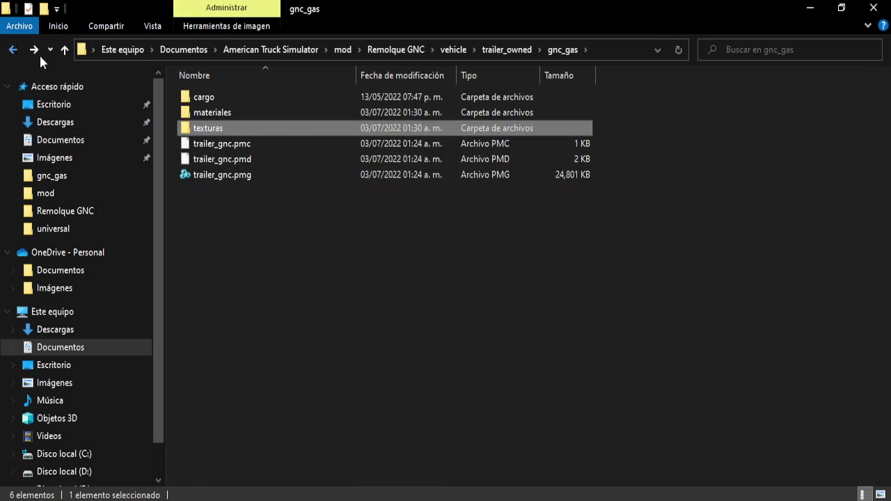
double_click(209, 113)
double_click(221, 253)
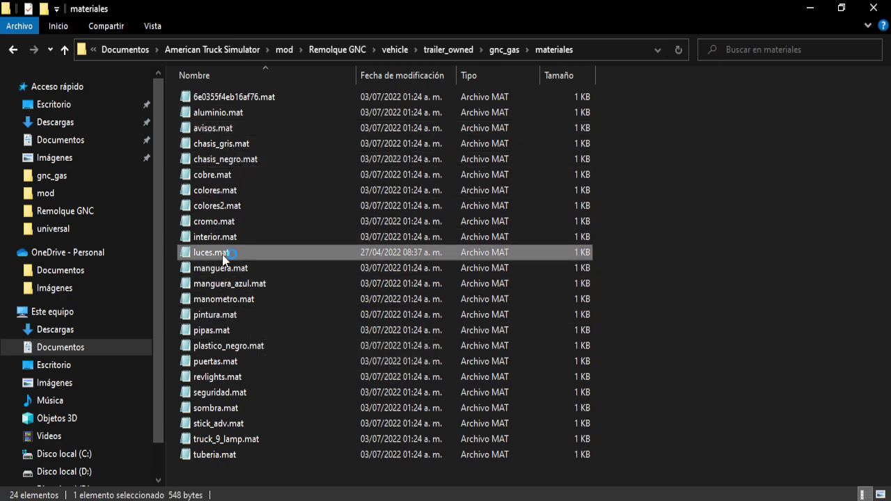
drag(327, 376, 359, 380)
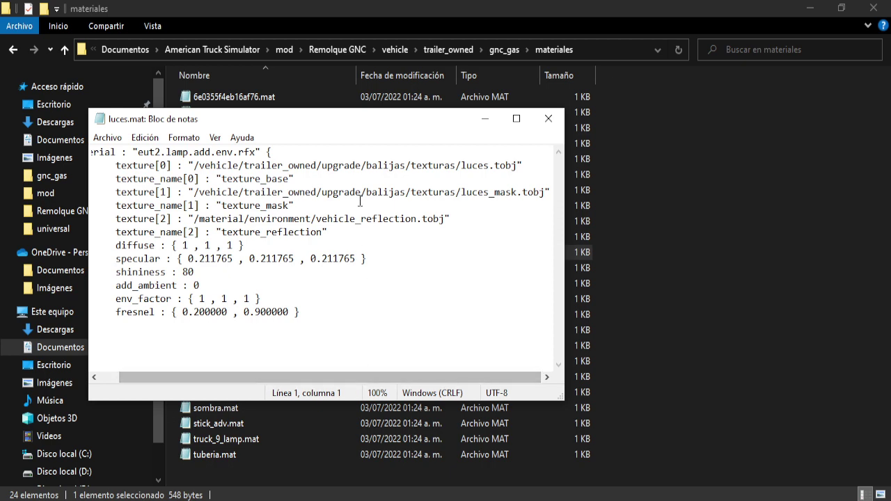
drag(430, 128, 533, 146)
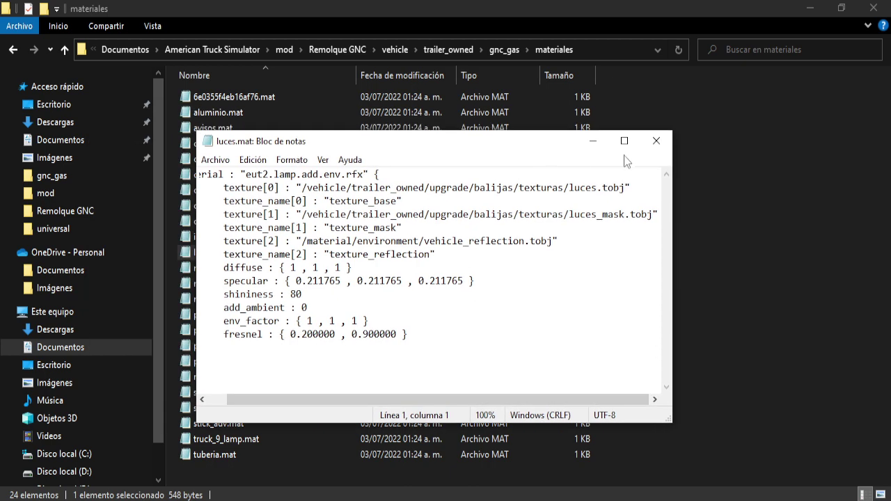
click(655, 140)
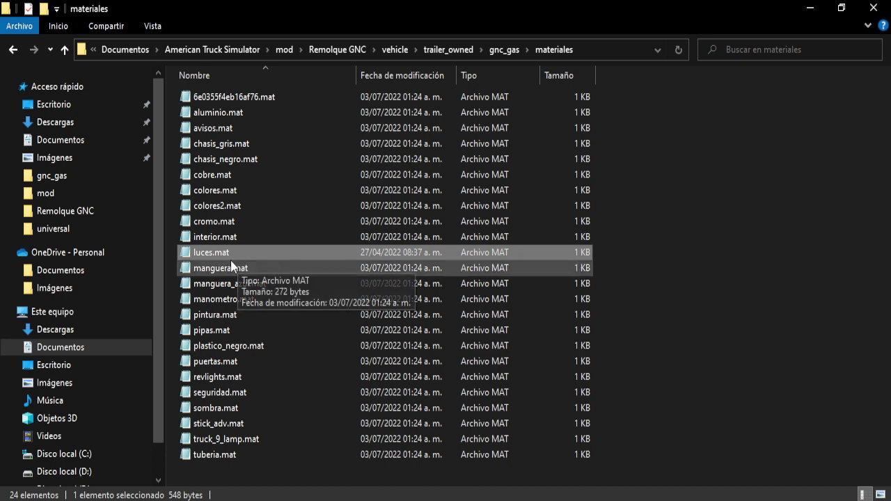
Step: Check the file name extensions display option, and view luces.mat by choosing Bloc de notas as the program to open it
click(155, 28)
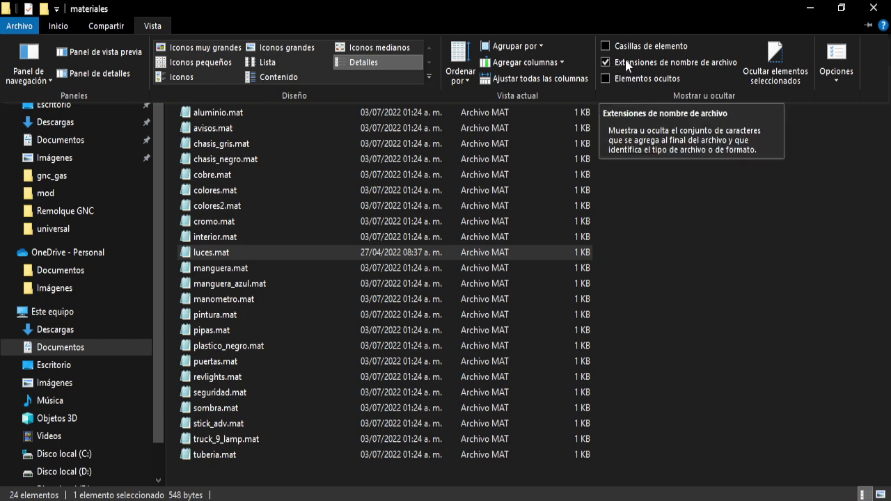
click(216, 241)
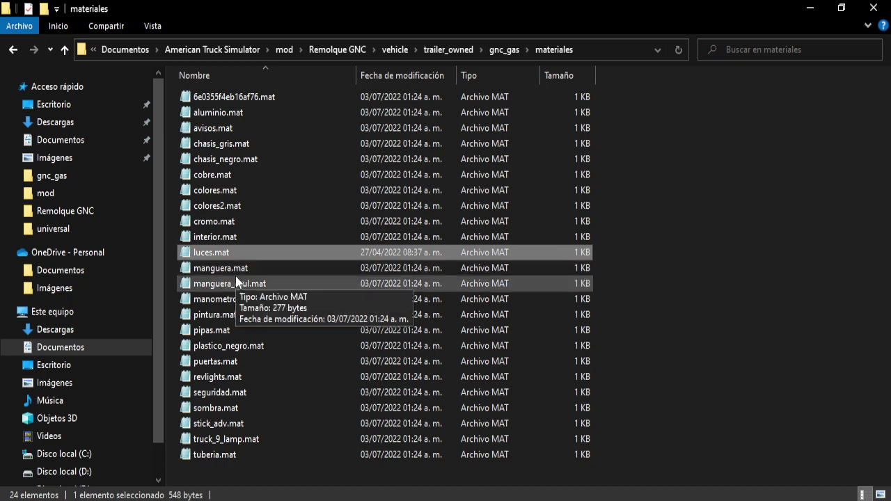
right_click(233, 258)
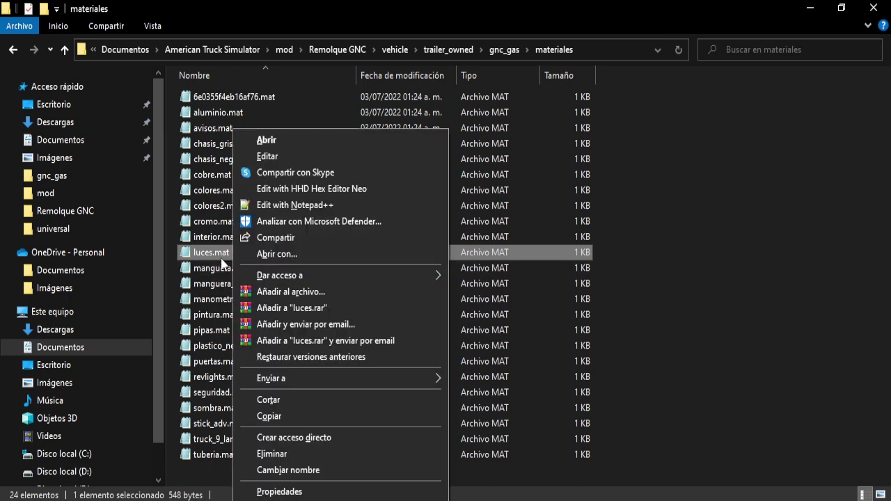
click(355, 257)
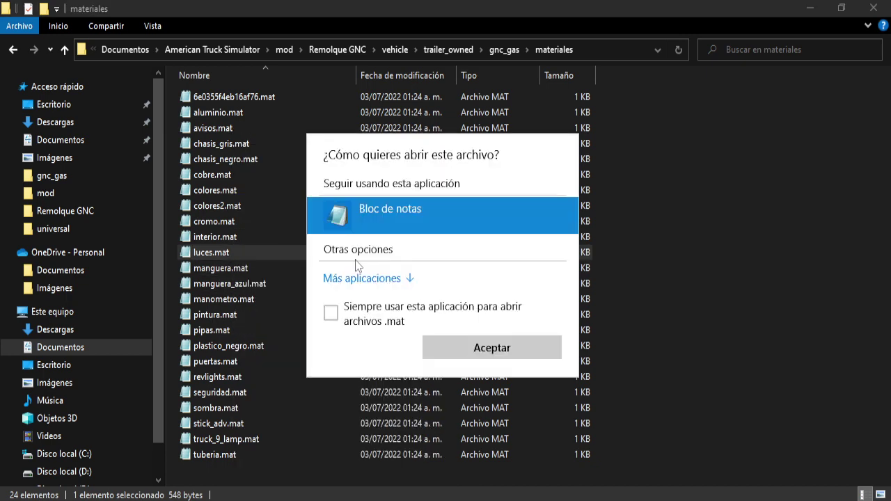
key(Return)
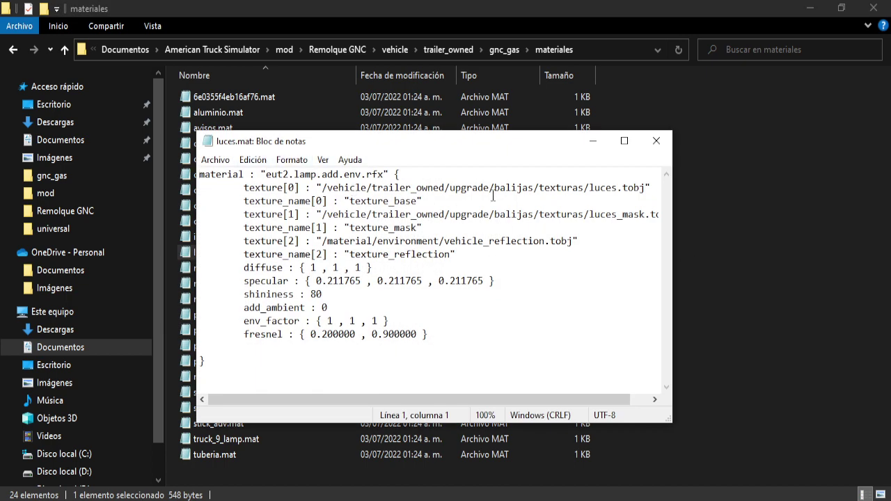
click(656, 142)
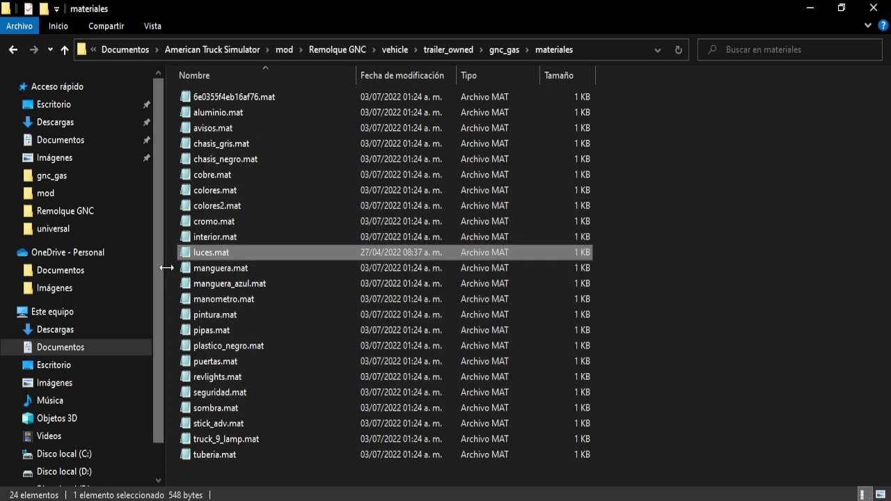
Step: Check the texture[0] path in cromo.mat as a reference, close it, and reopen luces.mat
double_click(223, 223)
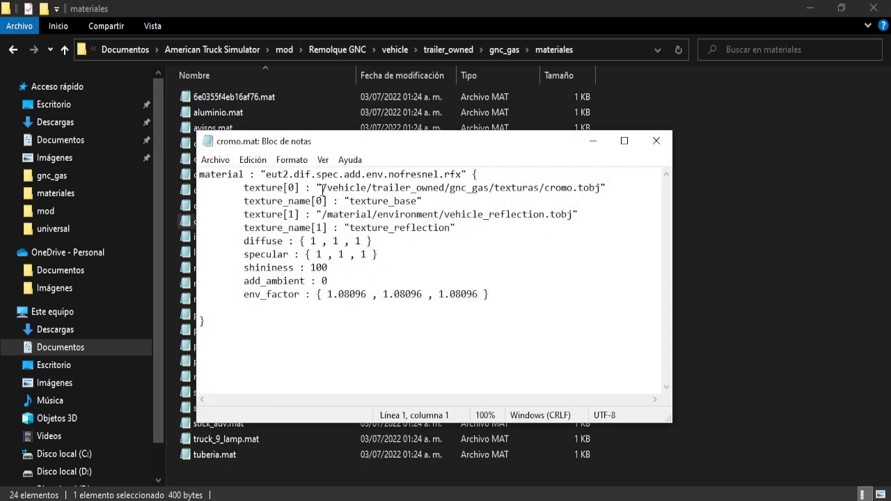
drag(327, 187, 445, 185)
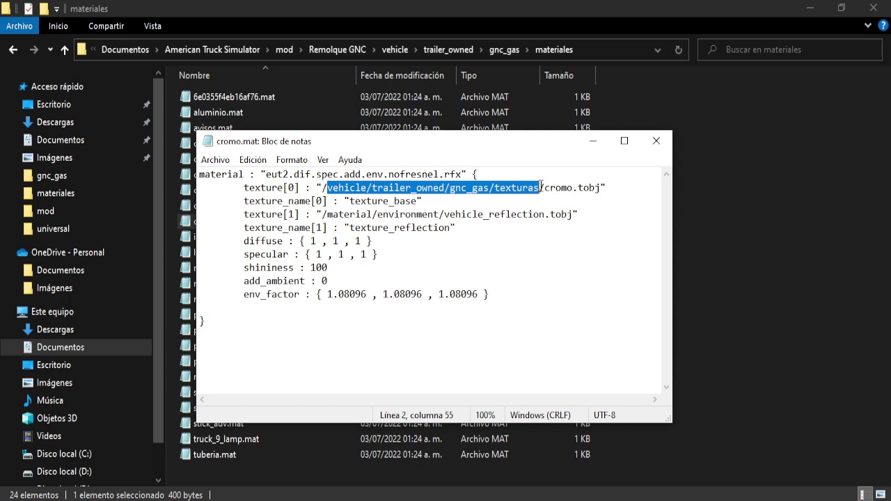
click(656, 142)
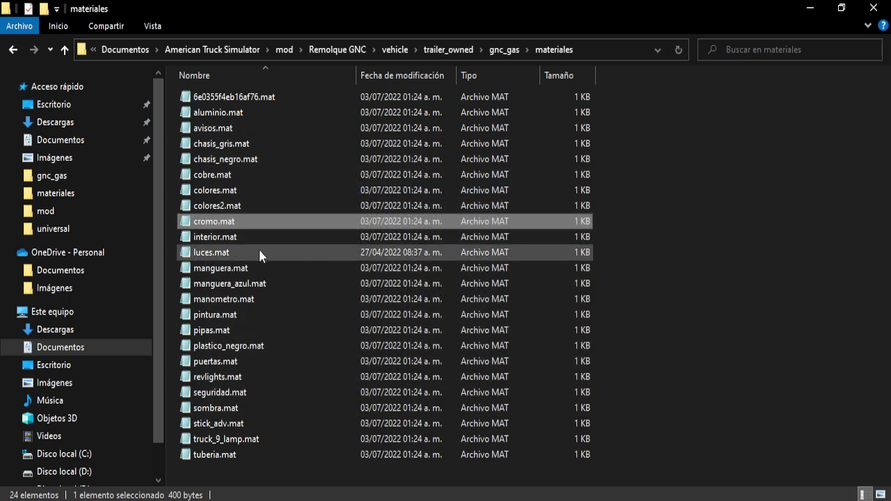
double_click(245, 251)
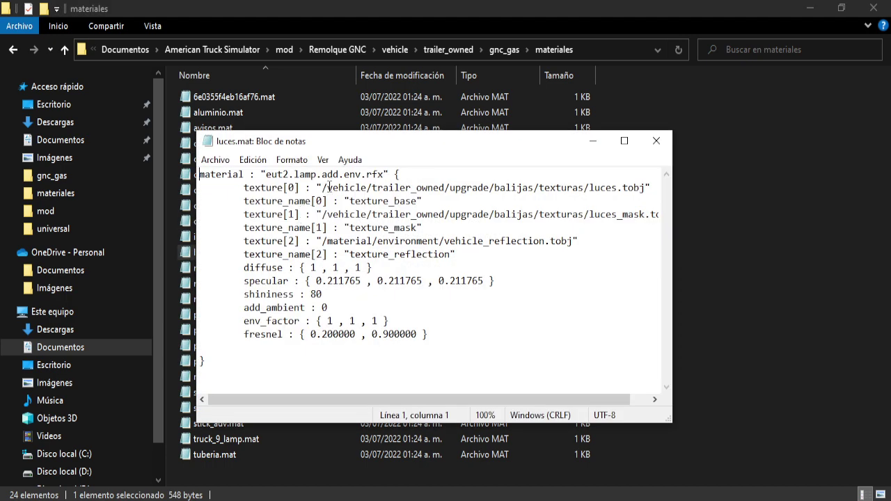
Step: Point texture[0] and texture[1] in luces.mat to the folder /vehicle/trailer_owned/gnc_gas/texturas, keeping the file names, and save and close the file
text(vehicle/trailer_owned/gnc_gas/texturas)
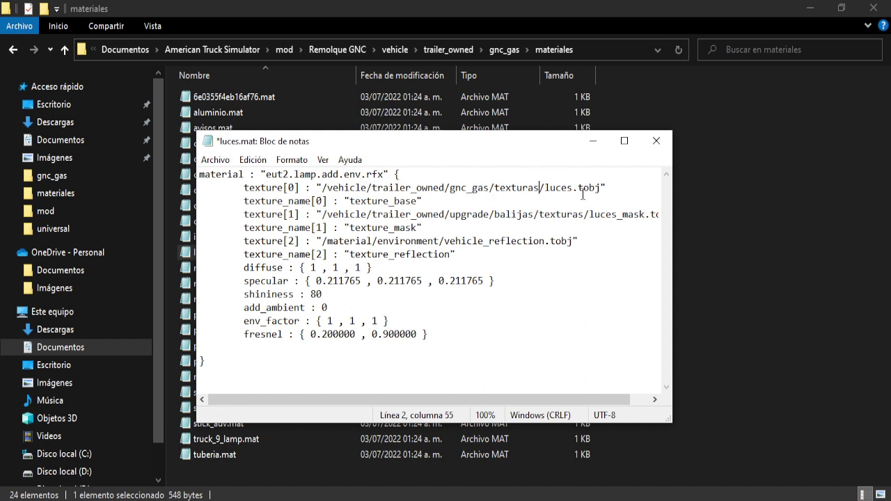
drag(583, 214, 401, 214)
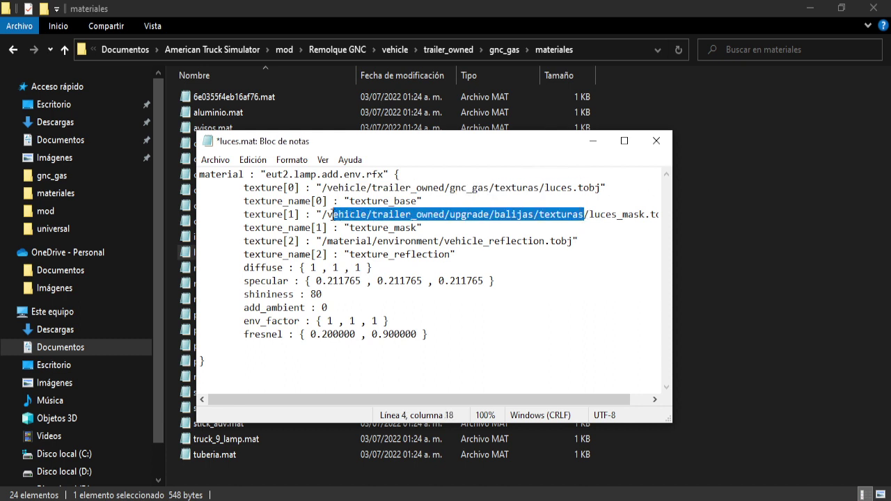
text(vehicle/trailer_owned/gnc_gas/texturas)
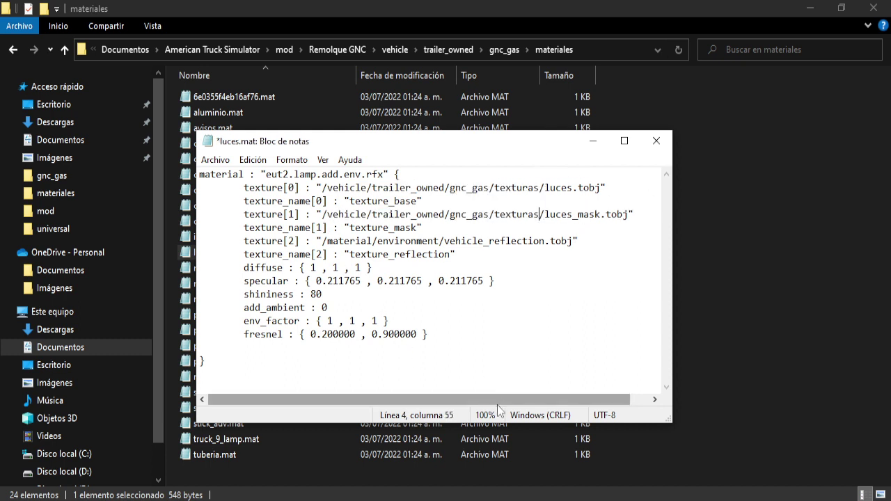
drag(497, 405, 517, 405)
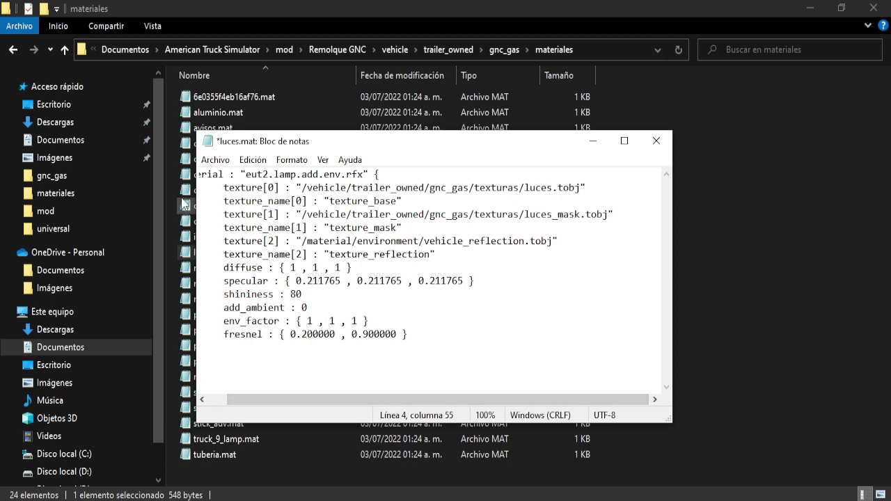
click(215, 160)
click(230, 224)
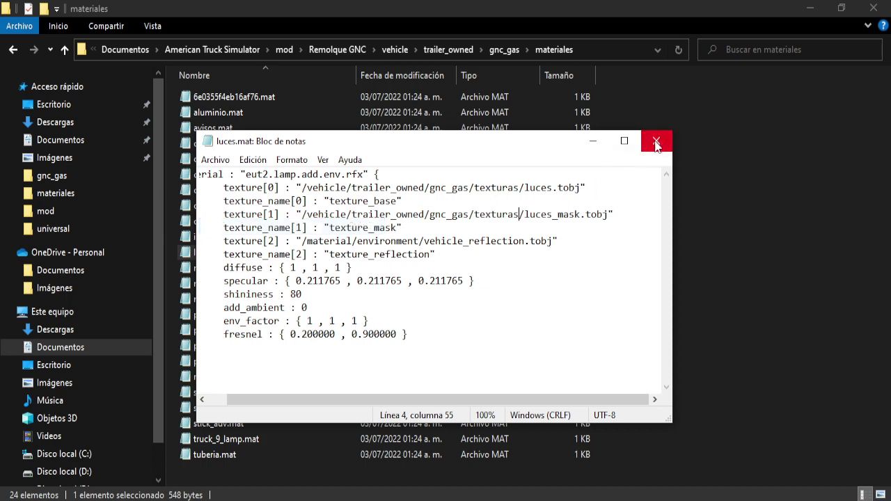
click(656, 140)
Step: Change the folder path in luces.tobj in the gnc_gas texturas folder to /vehicle/trailer_owned/gnc_gas/texturas, and save and close the file
click(13, 49)
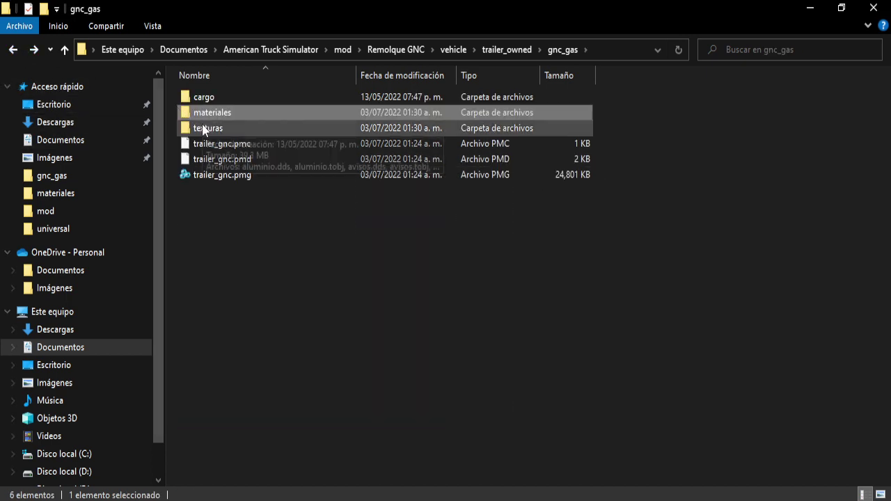
double_click(224, 128)
scroll(263, 363, down, 3)
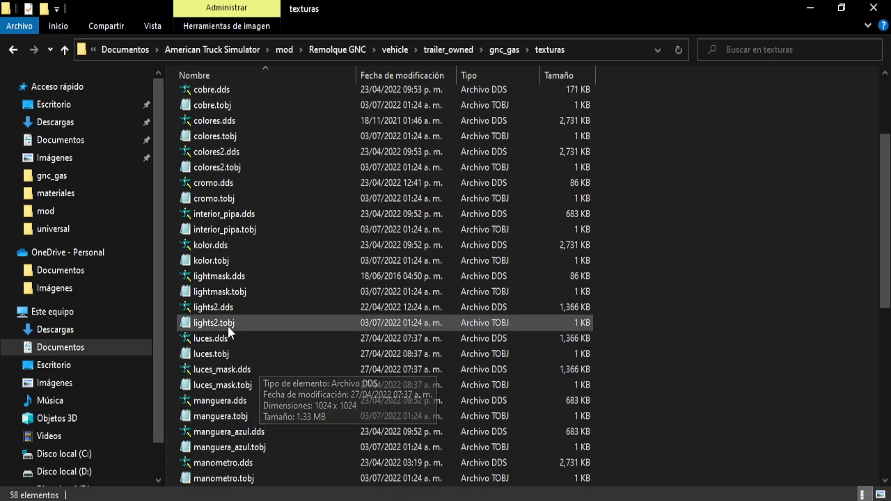
scroll(223, 281, down, 2)
double_click(211, 261)
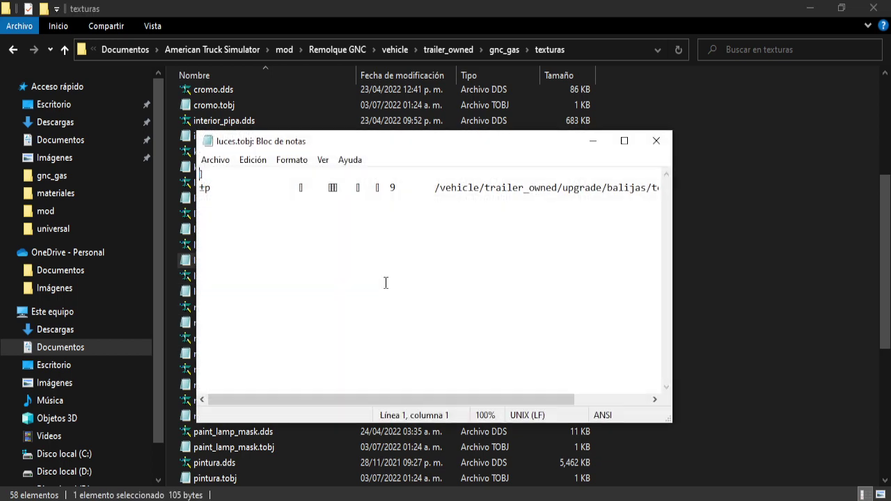
drag(420, 402, 492, 392)
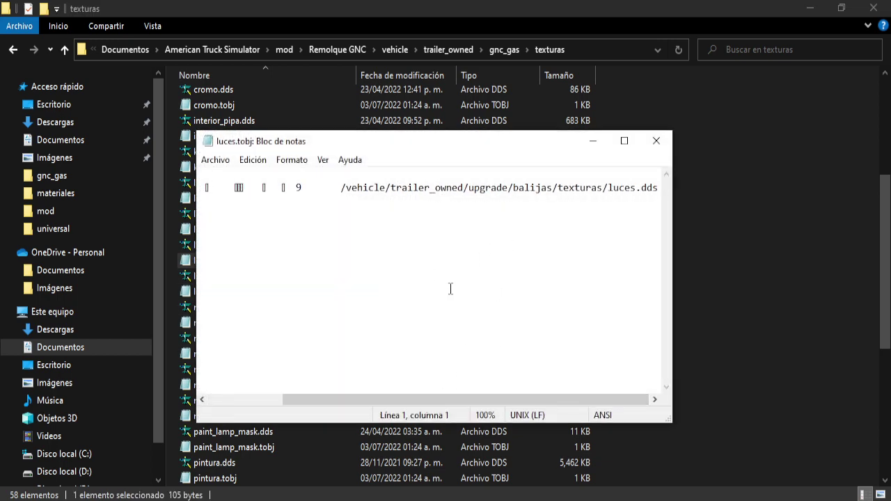
drag(369, 191, 556, 190)
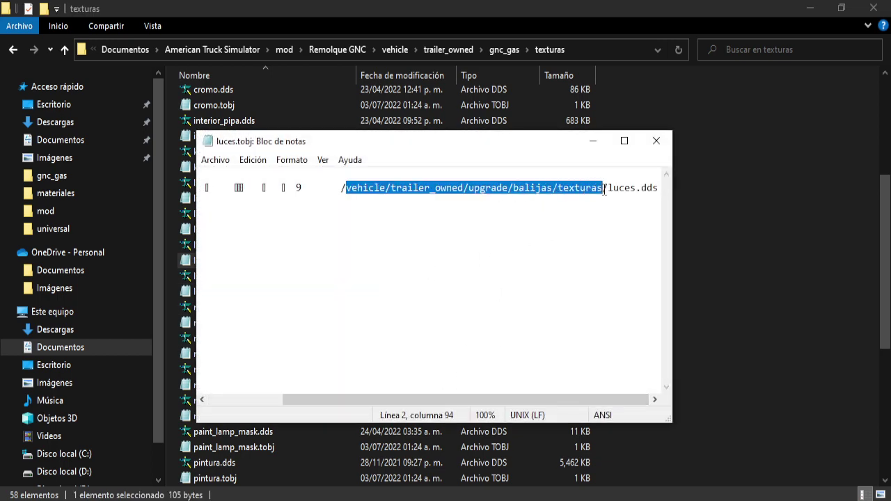
text(vehicle/trailer_owned/gnc_gas/texturas)
text(vehicle/trailer_owned/gnc_gas/texturas)
key(ctrl+z)
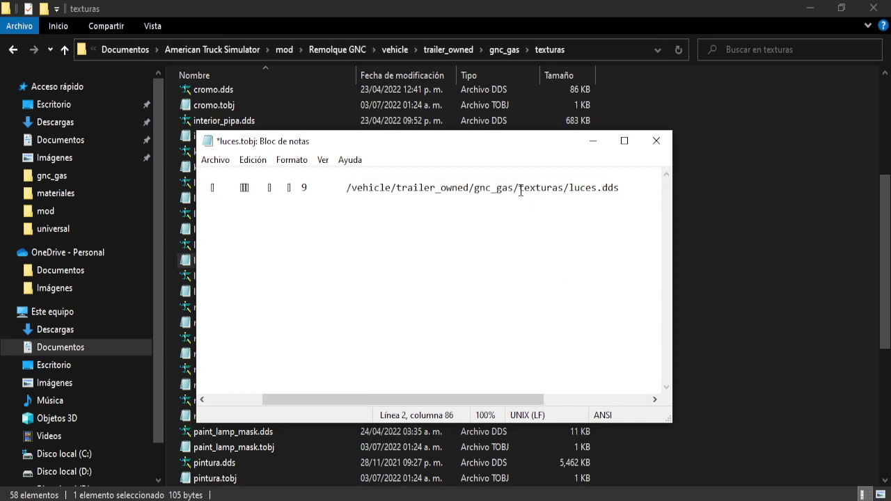
click(229, 166)
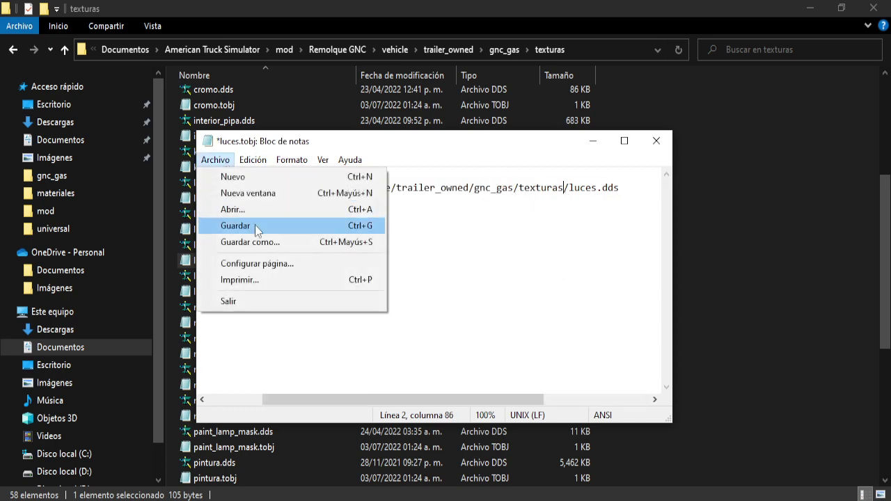
click(255, 225)
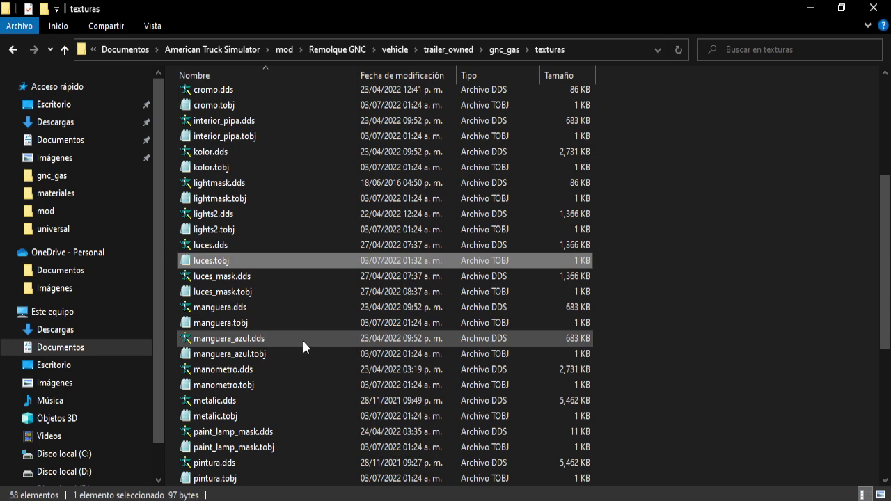
Step: Change the path in luces_mask.tobj to /vehicle/trailer_owned/gnc_gas/texturas/luces_mask.dds, and save and close the file
double_click(310, 293)
drag(444, 193, 562, 193)
text(vehicle/trailer_owned/gnc_gas/texturas)
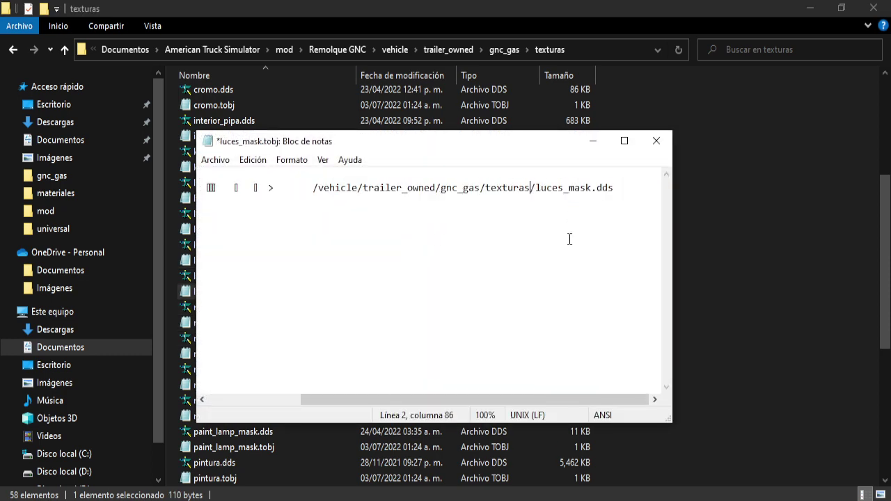
click(216, 160)
click(256, 226)
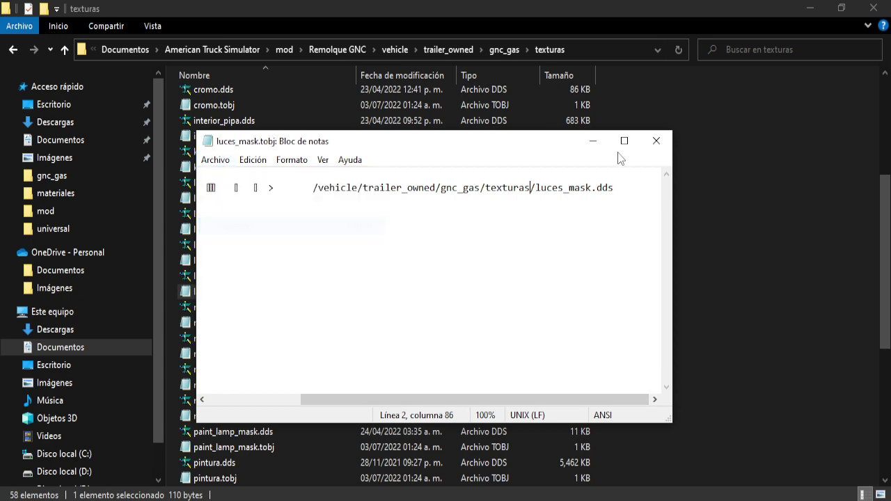
click(656, 140)
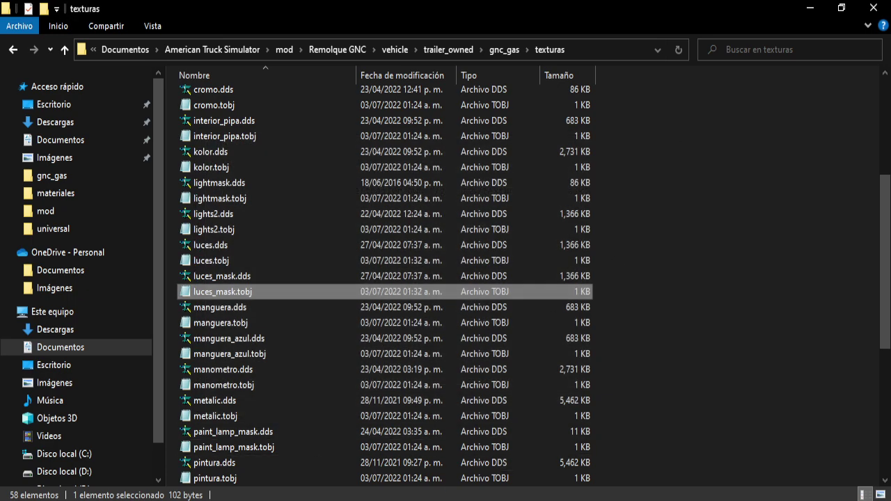
Step: Switch to ZModeler and load luces.mat from the gnc_gas materiales folder into the Material Browser
key(alt+Tab)
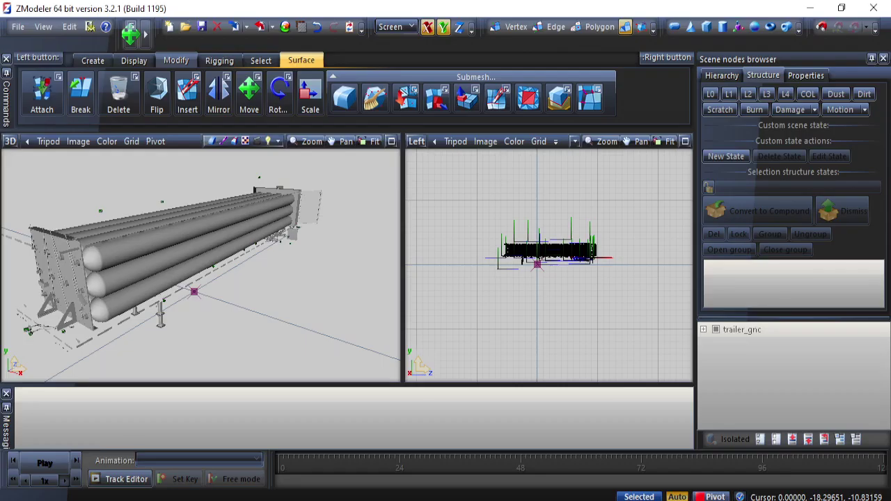
click(286, 27)
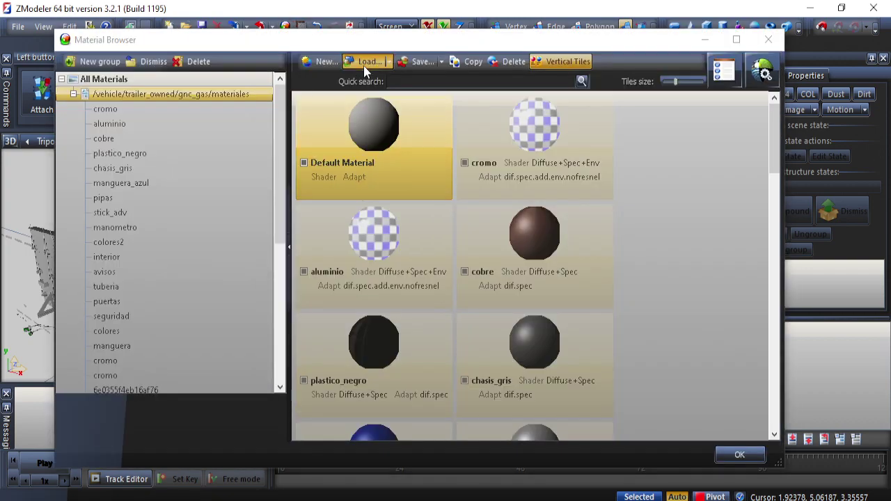
click(363, 66)
click(388, 131)
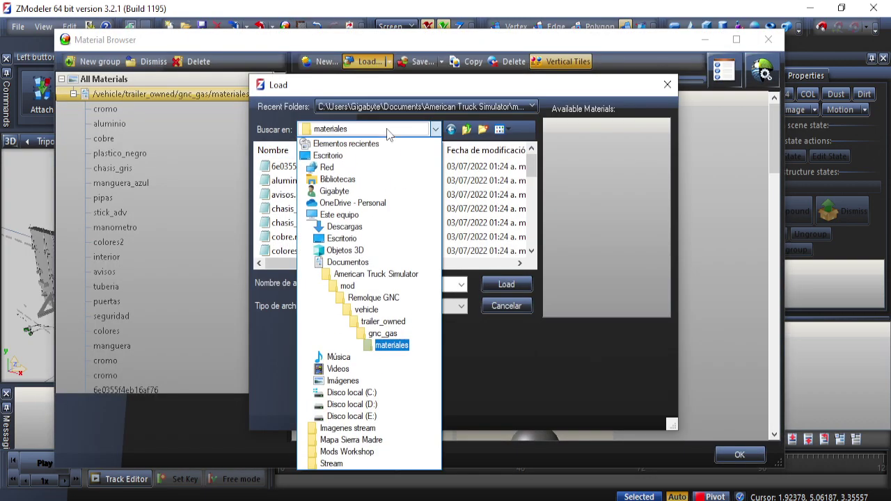
click(383, 334)
double_click(306, 180)
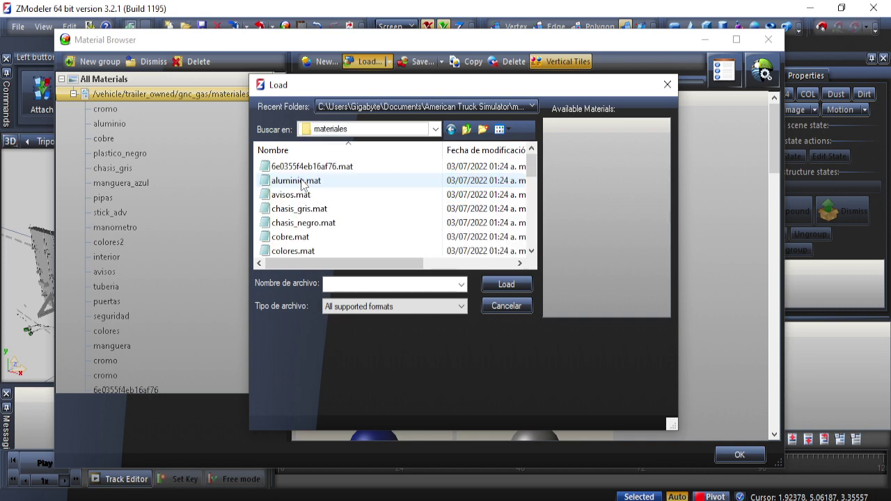
scroll(334, 230, down, 2)
click(318, 222)
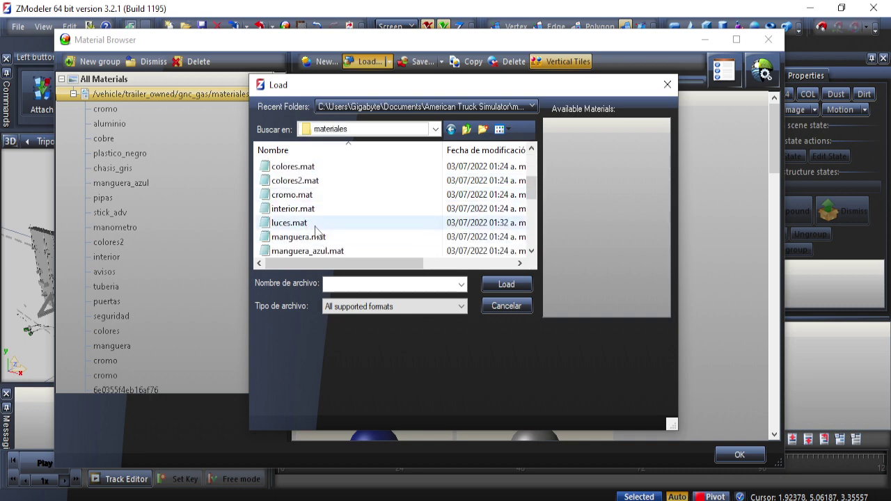
click(505, 284)
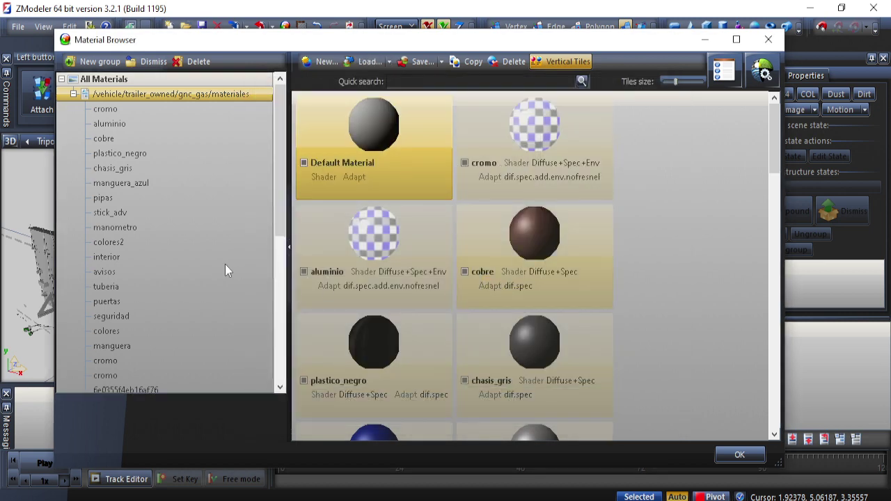
Step: Find the loaded luces material under /vehicle/trailer_owned/gnc_gas/materiales, check its preview, and close the Material Browser
scroll(215, 264, down, 6)
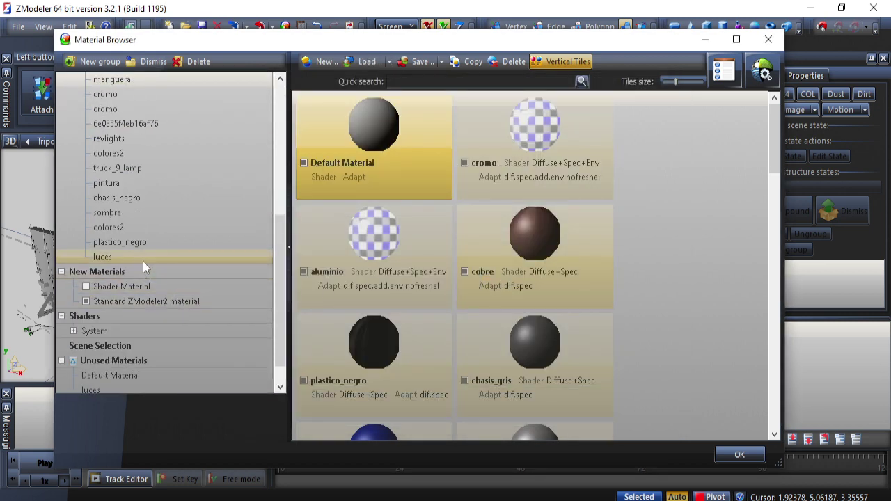
click(128, 261)
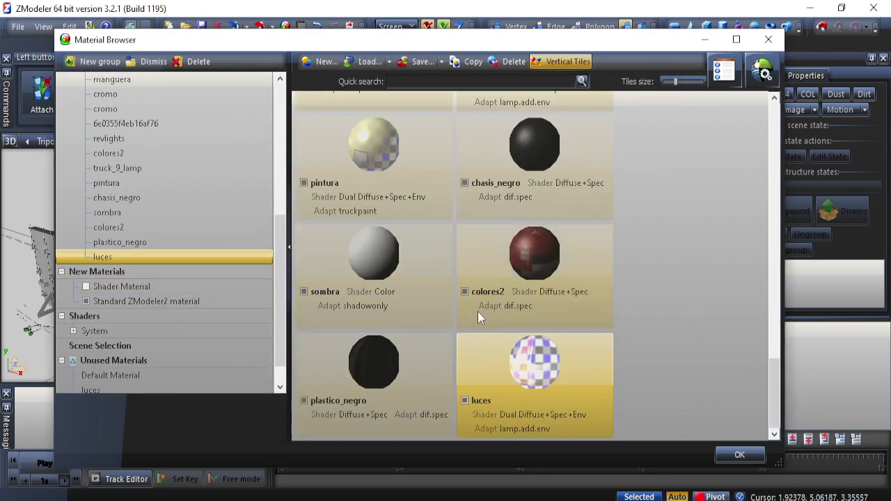
click(768, 39)
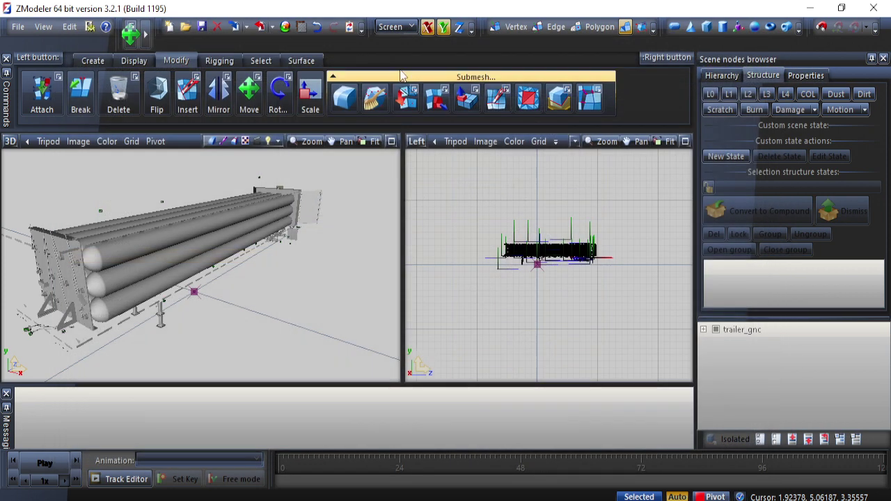
Step: Open the Textures Browser and compare the textures in the /vehicle/trailer_owned/gnc_gas/texturas group with the full texture list
click(301, 28)
click(273, 167)
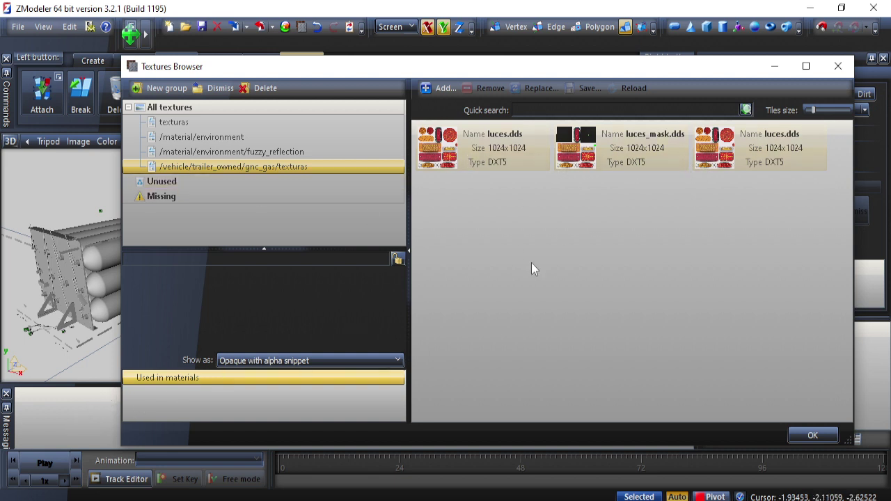
click(227, 109)
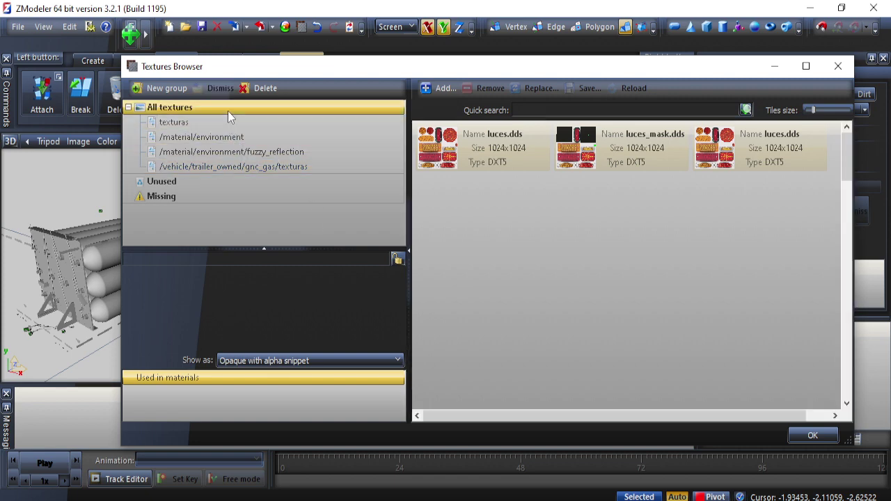
scroll(443, 267, down, 5)
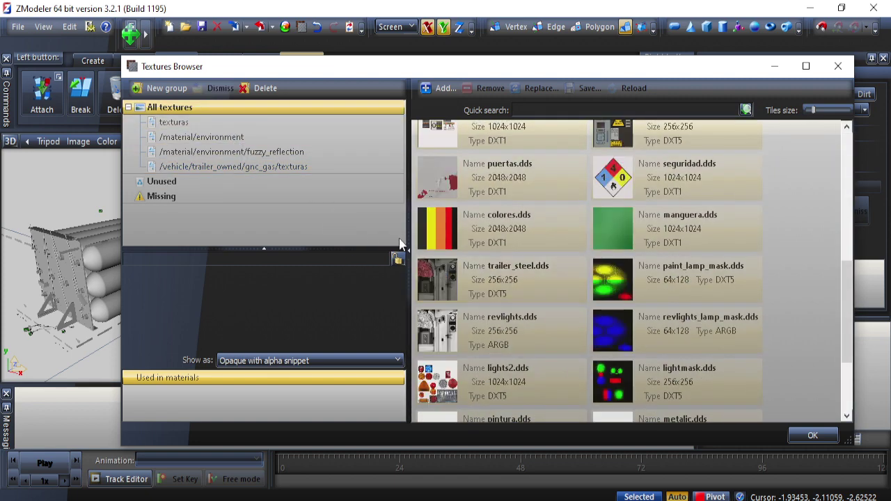
scroll(578, 281, up, 2)
scroll(578, 281, up, 3)
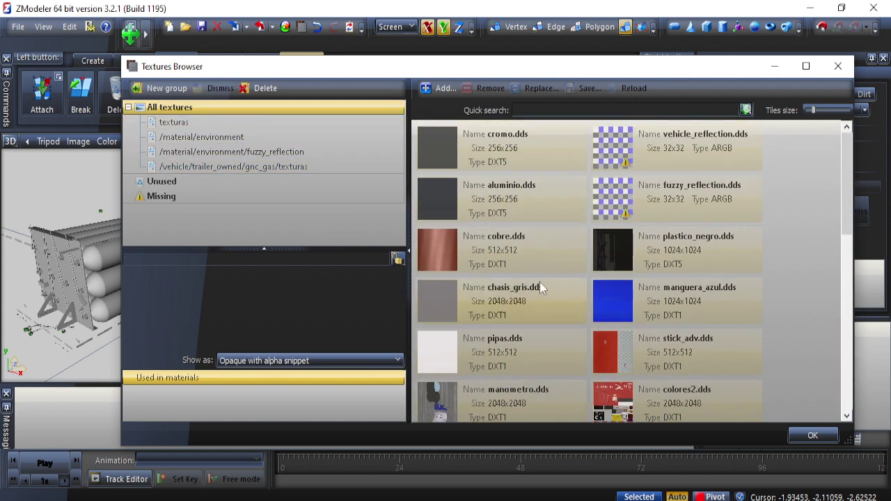
click(297, 171)
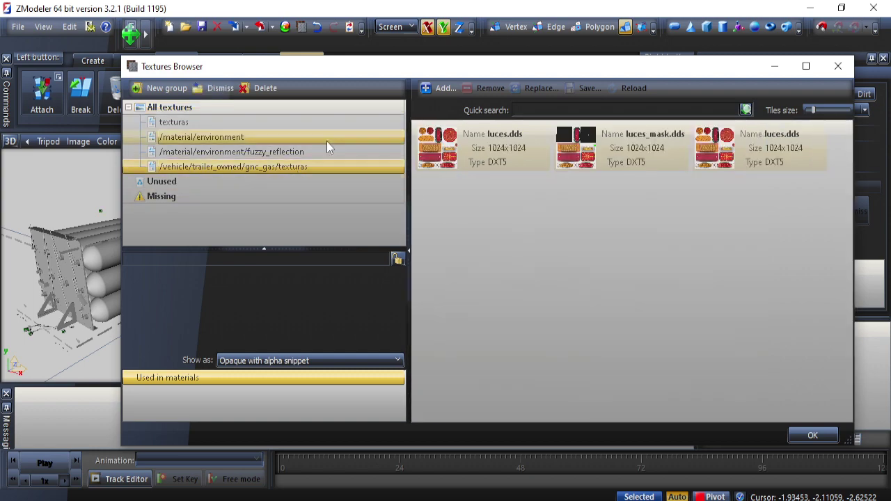
Step: Move all textures except vehicle_reflection.dds and fuzzy_reflection.dds into the /vehicle/trailer_owned/gnc_gas/texturas group
click(282, 110)
scroll(729, 252, down, 10)
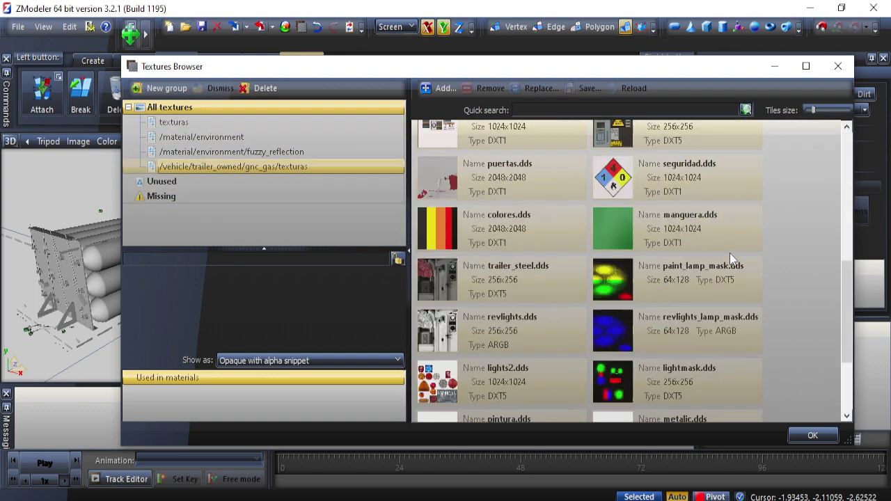
drag(784, 394, 663, 190)
drag(678, 160, 668, 195)
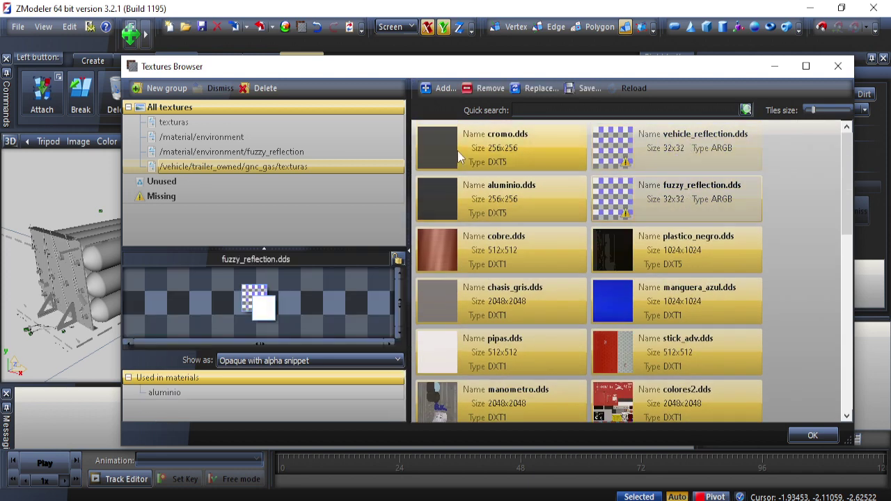
drag(458, 157, 316, 166)
Step: Dismiss the leftover texturas group, and check the contents of the remaining texture groups, including /vehicle/trailer_owned/gnc_gas/texturas
click(224, 121)
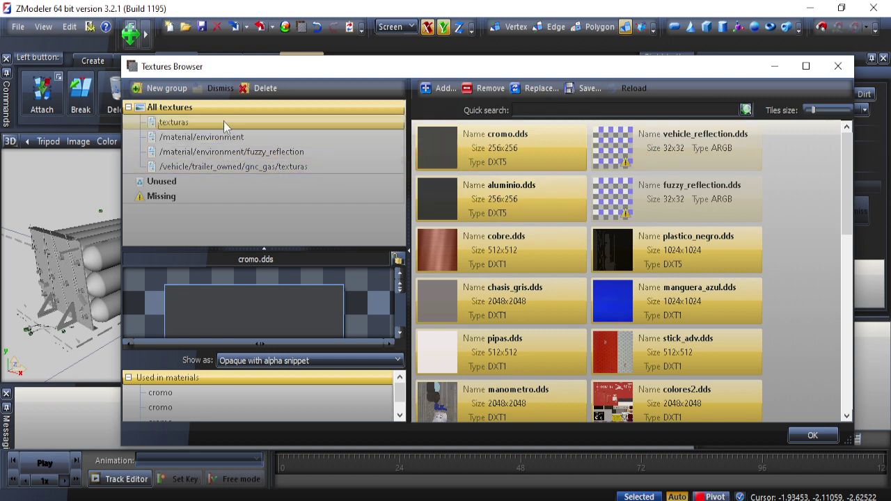
click(220, 88)
click(256, 138)
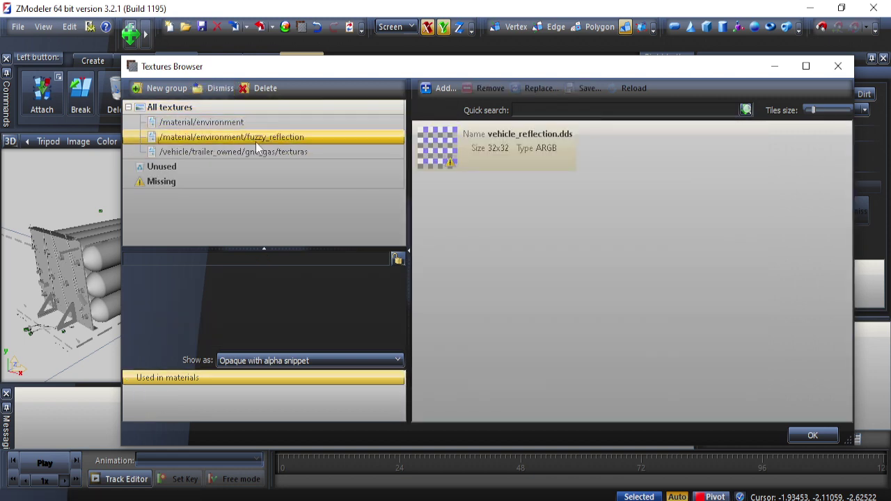
click(262, 152)
scroll(653, 234, down, 10)
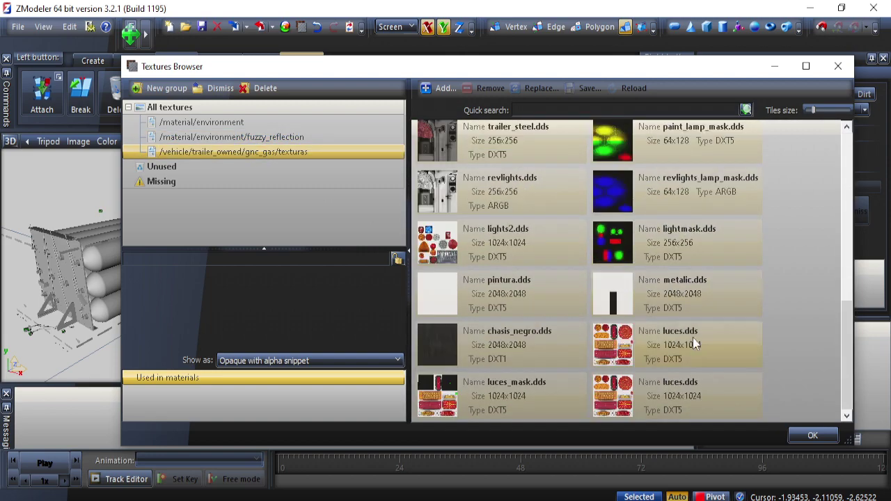
Step: Close the Textures Browser and review the materials listed under /vehicle/trailer_owned/gnc_gas/materiales, looking over the trailer model
click(838, 66)
middle_drag(218, 307, 257, 230)
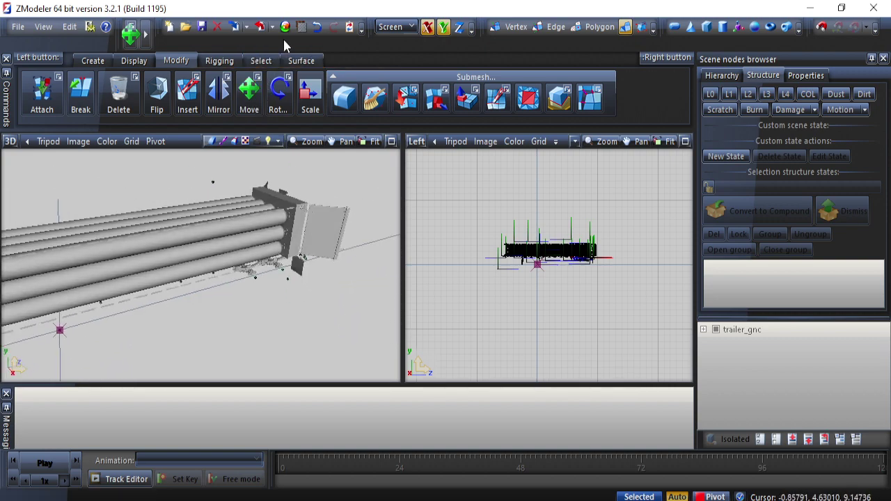
click(284, 26)
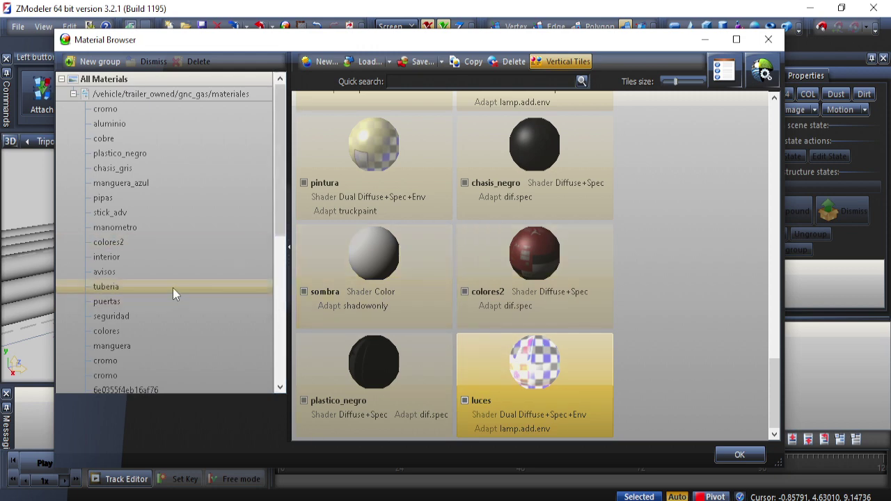
scroll(199, 249, down, 3)
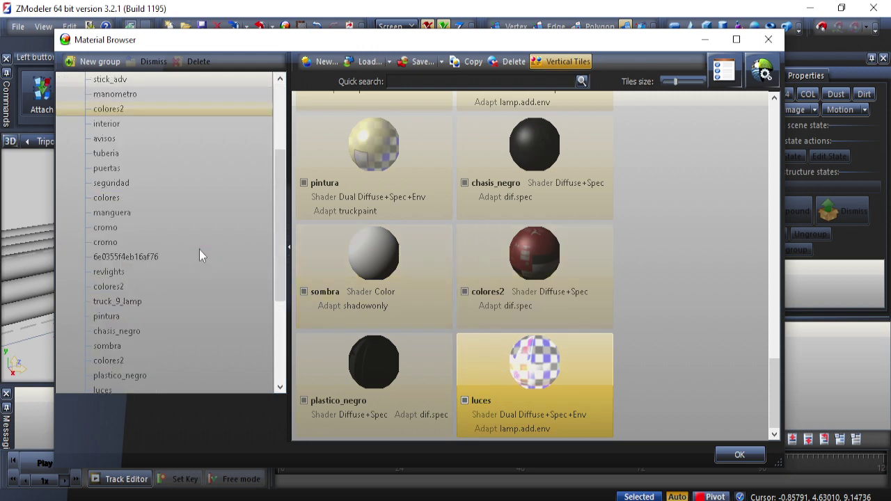
scroll(199, 249, down, 4)
scroll(199, 248, up, 5)
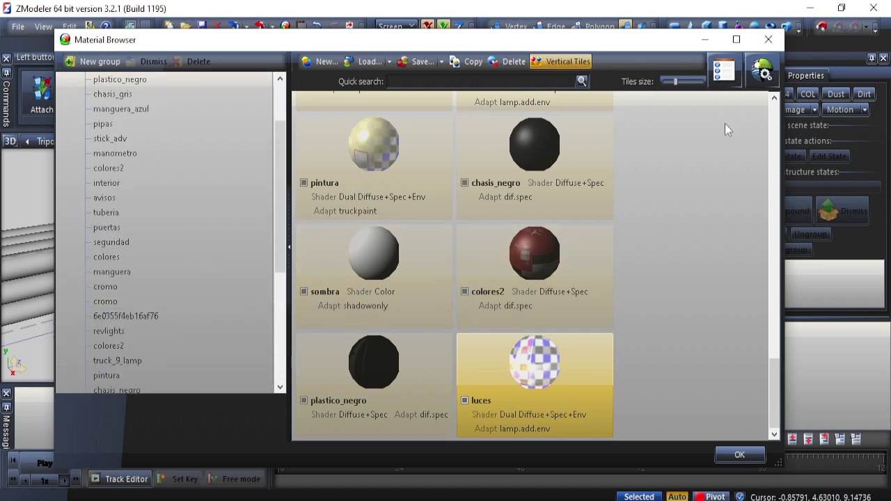
click(780, 39)
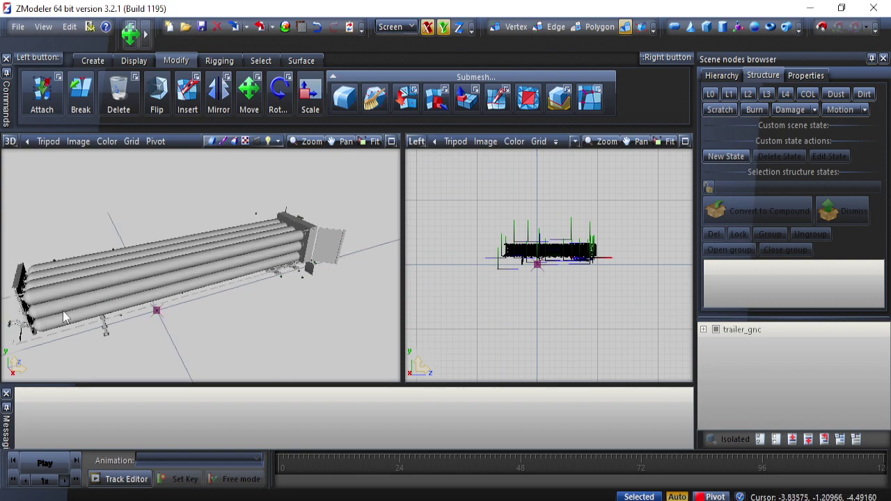
middle_drag(62, 317, 108, 291)
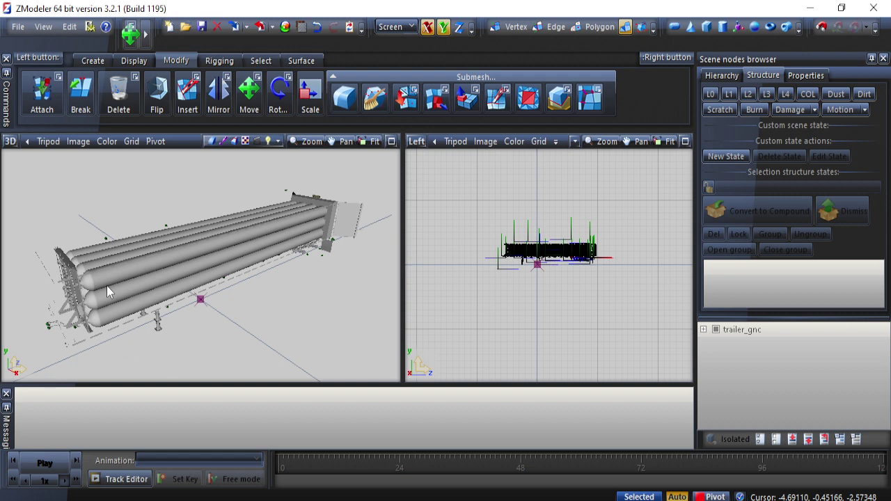
middle_drag(204, 291, 303, 231)
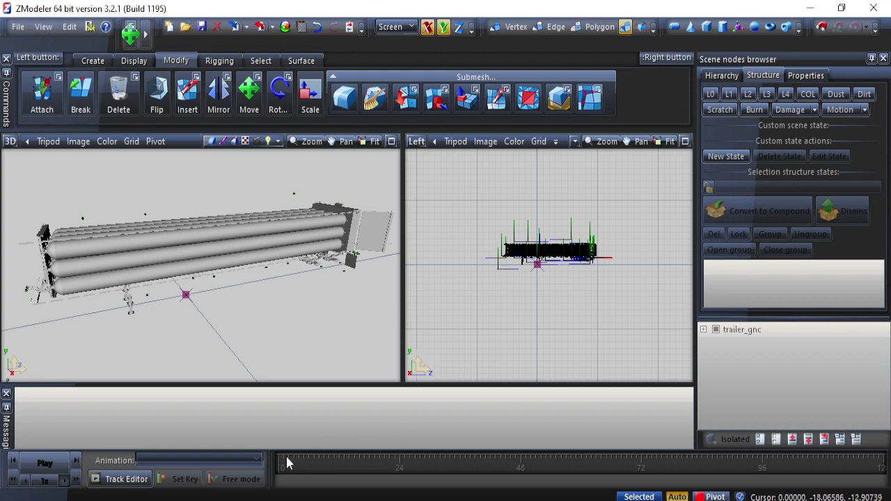
Step: Switch to File Explorer and delete luces_mask.dds and luces_mask.tobj from the gnc_gas texturas folder
click(231, 500)
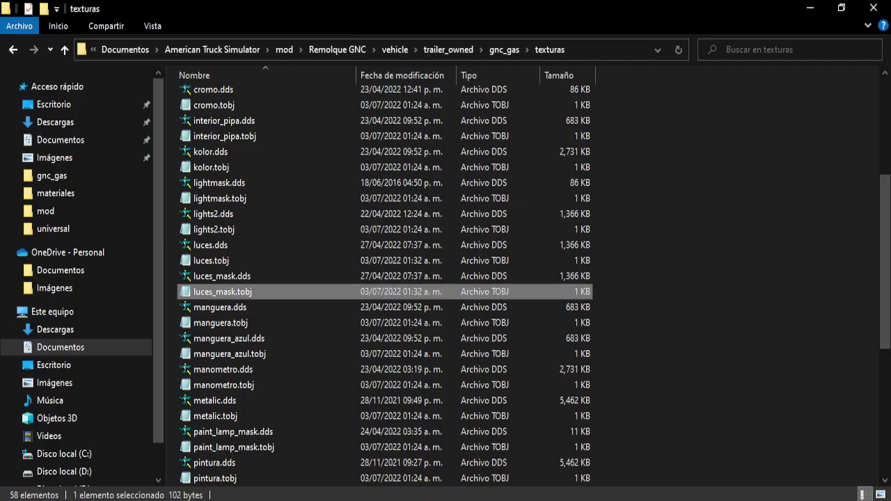
click(237, 278)
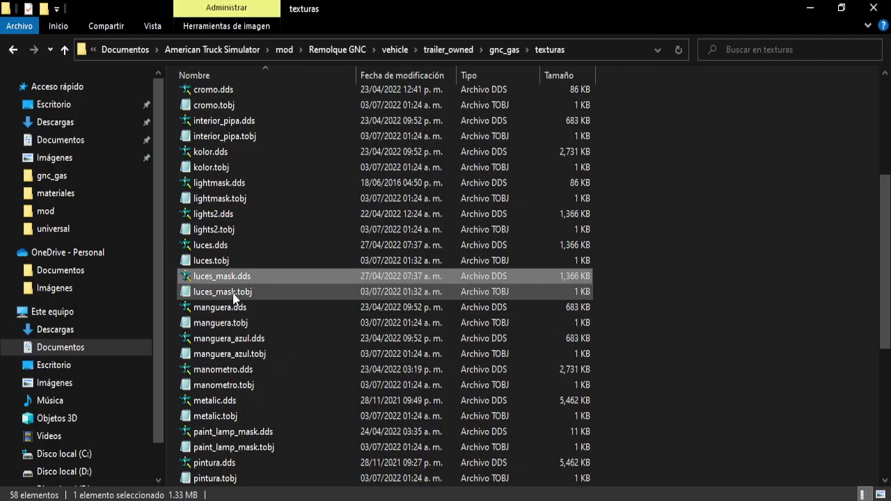
ctrl+click(234, 292)
right_click(234, 292)
click(273, 454)
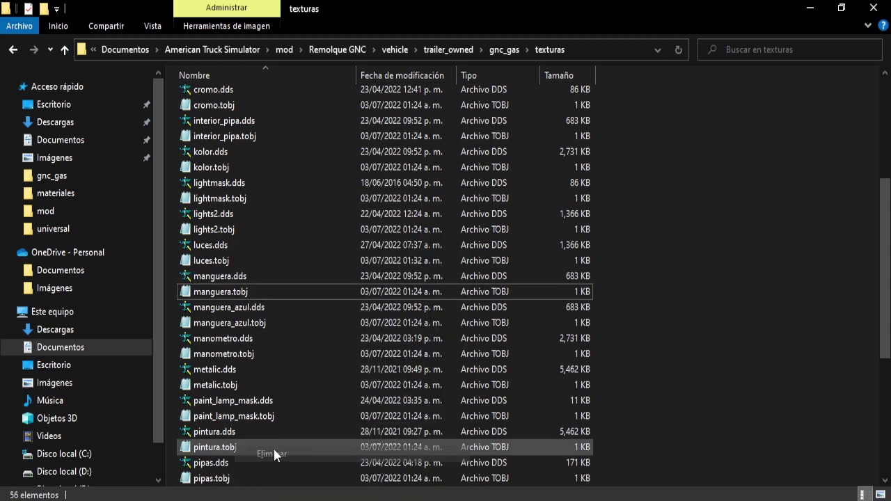
Step: Check the texture path stored in luces.tobj and close the file
click(443, 263)
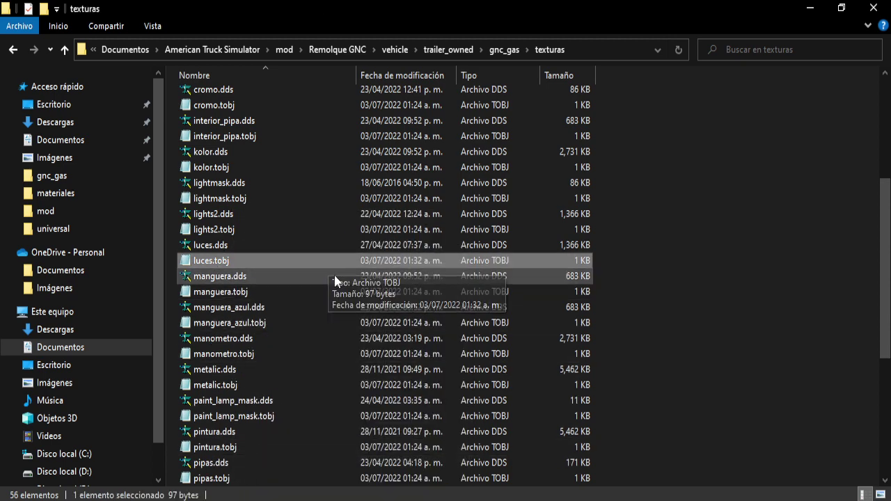
double_click(227, 261)
scroll(616, 185, right, 3)
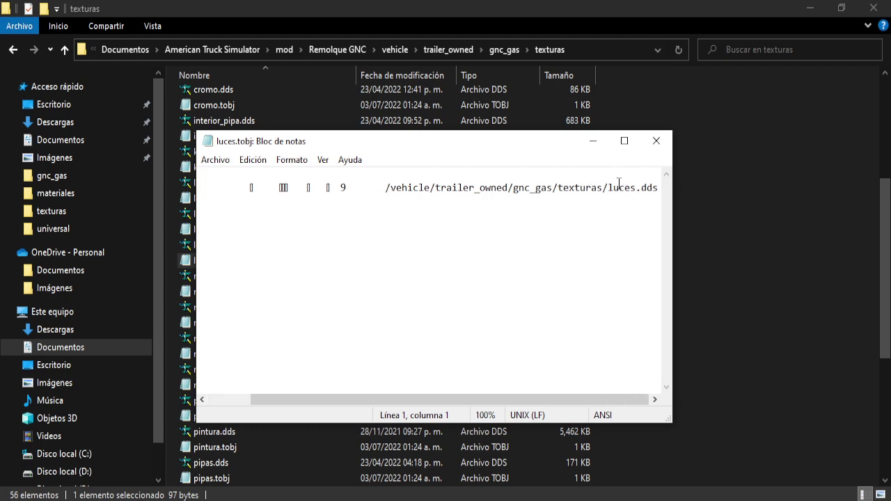
click(656, 141)
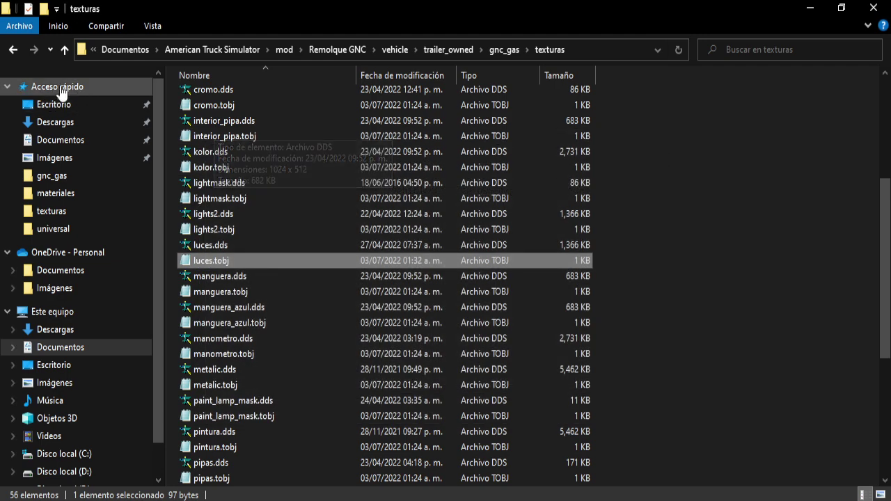
Step: Delete luces.mat from the gnc_gas materiales folder and return to ZModeler
click(12, 51)
double_click(251, 117)
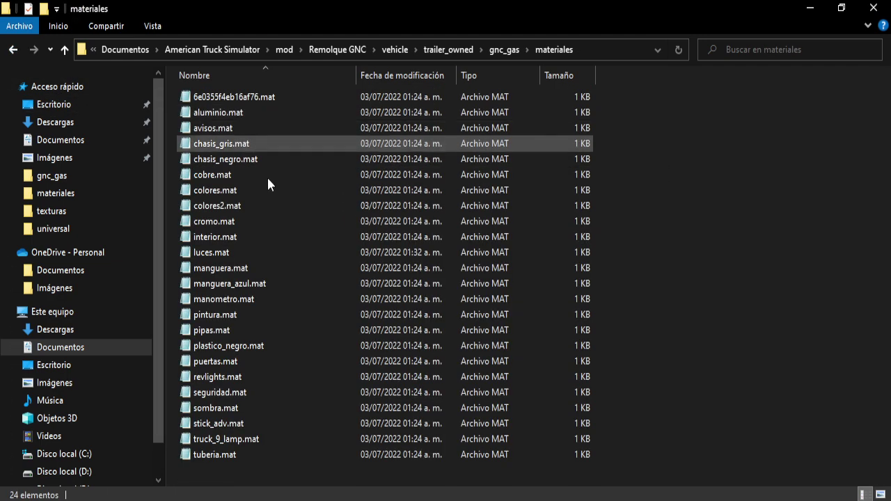
right_click(220, 259)
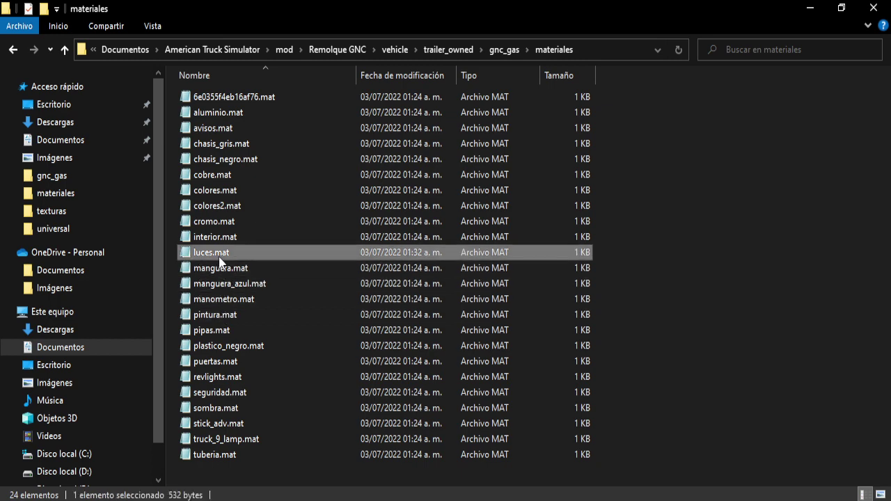
click(274, 450)
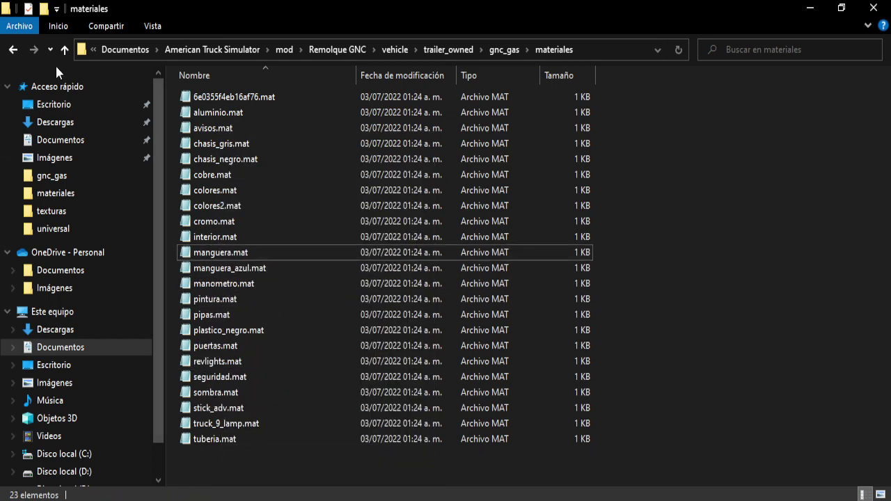
click(13, 52)
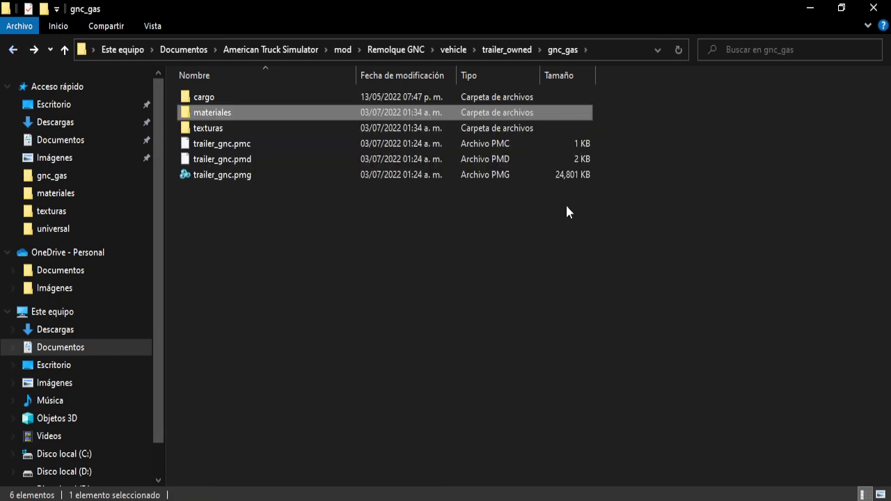
click(807, 9)
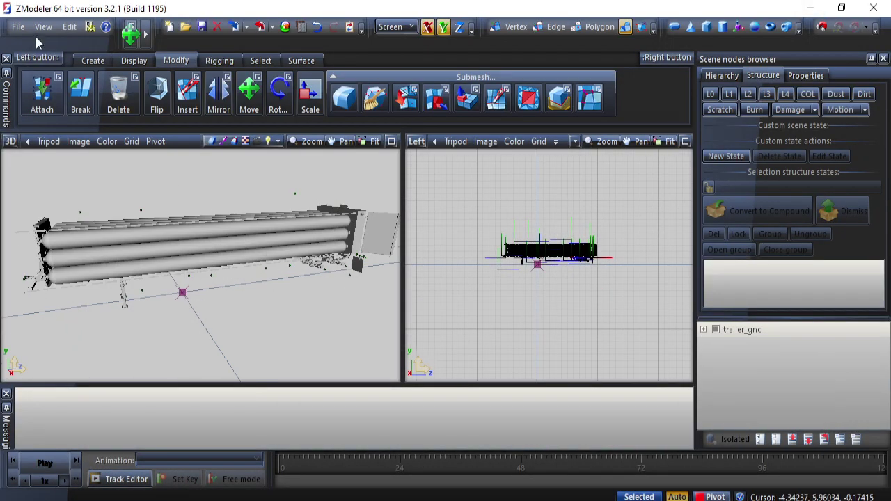
Step: Start a new empty scene and import trailer_gnc.pmd from the gnc_gas folder
click(18, 27)
click(30, 46)
click(467, 298)
click(235, 26)
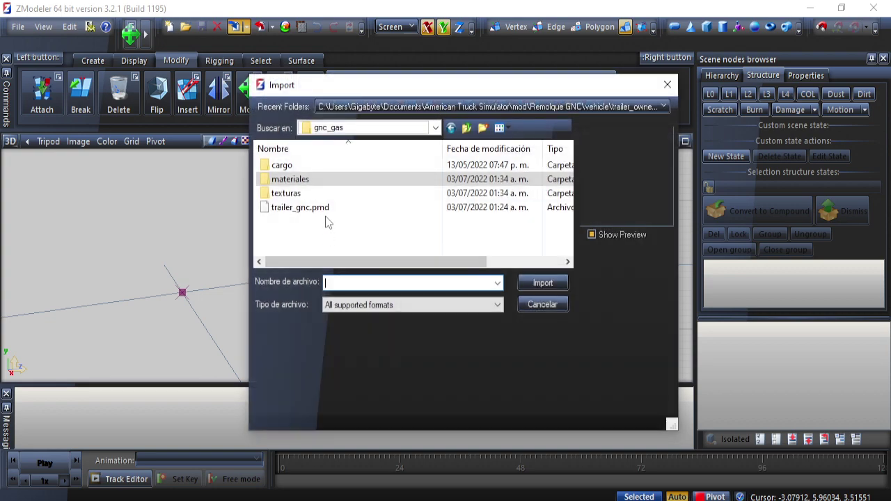
click(313, 208)
click(542, 283)
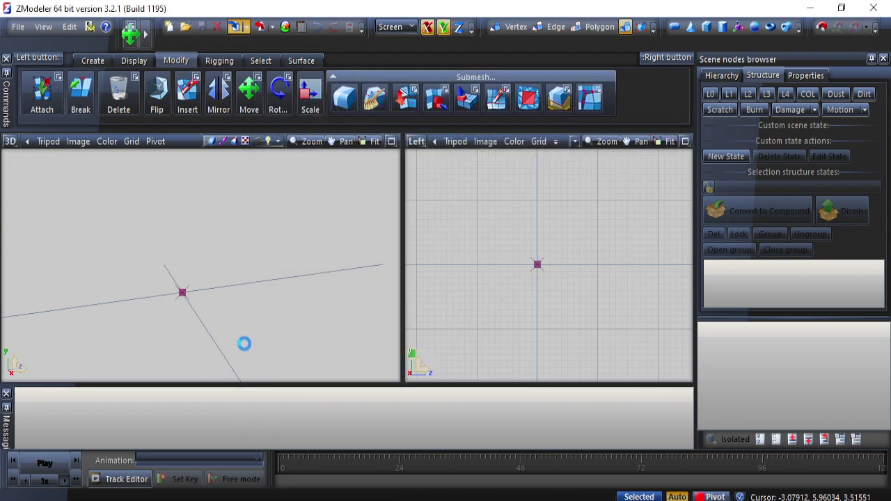
Step: Clear the import messages and inspect the trailer model from several sides
middle_drag(311, 272, 362, 307)
right_click(393, 393)
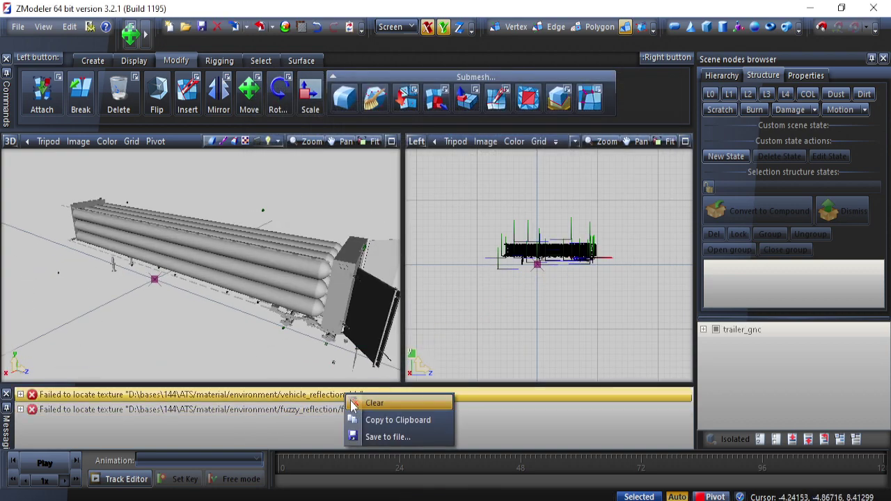
click(422, 399)
middle_drag(327, 359, 312, 310)
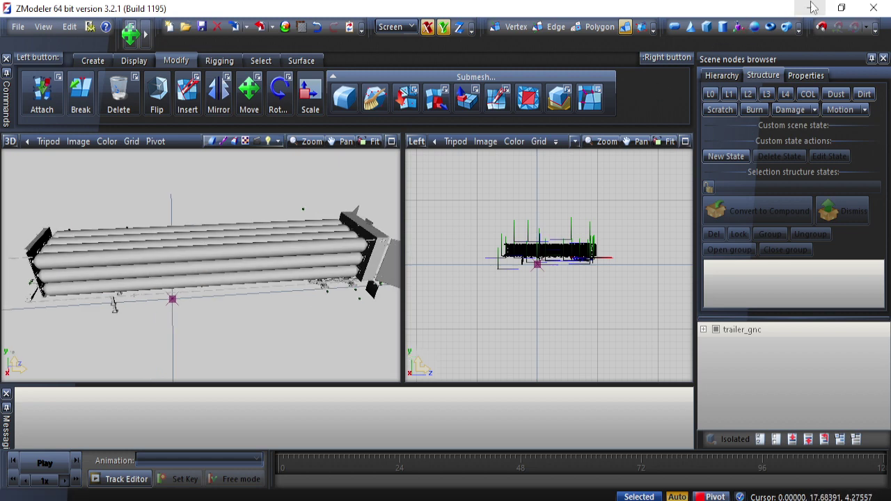
middle_drag(249, 252, 199, 267)
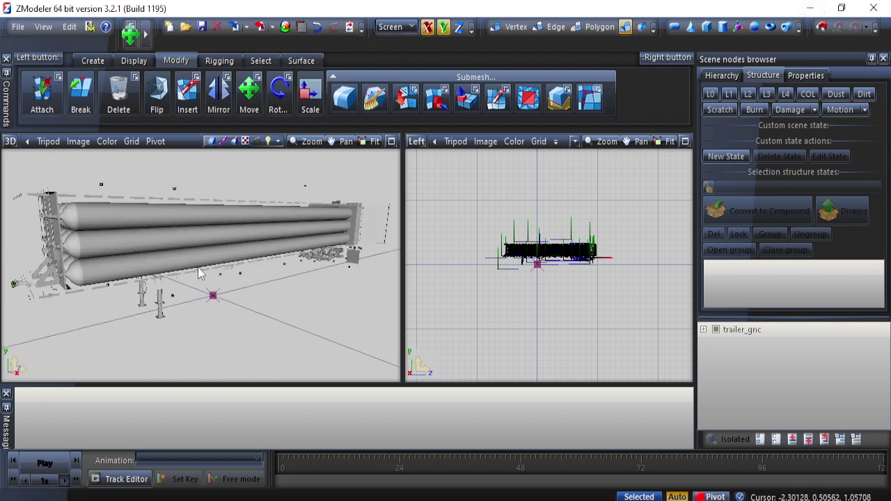
scroll(294, 262, up, 3)
middle_drag(294, 264, 162, 295)
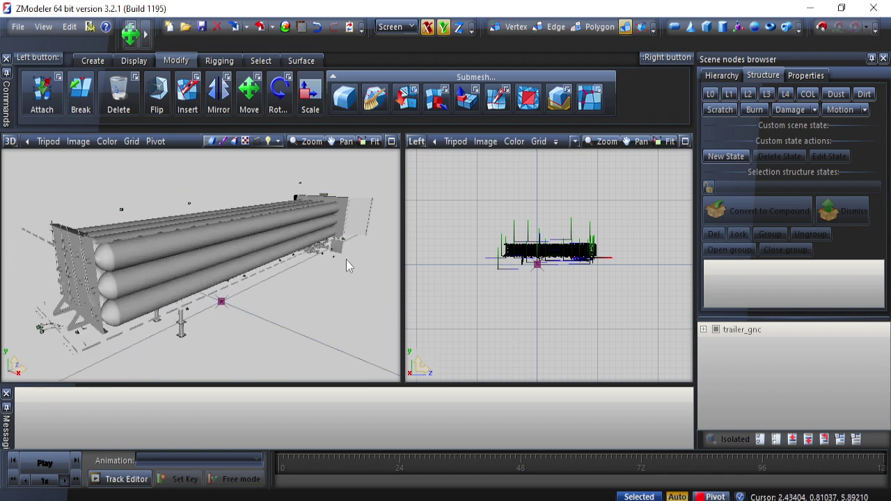
middle_drag(271, 268, 329, 261)
Step: Switch to SCS Workshop Uploader and restart it, dismissing the Steam Cloud sync warning
click(810, 8)
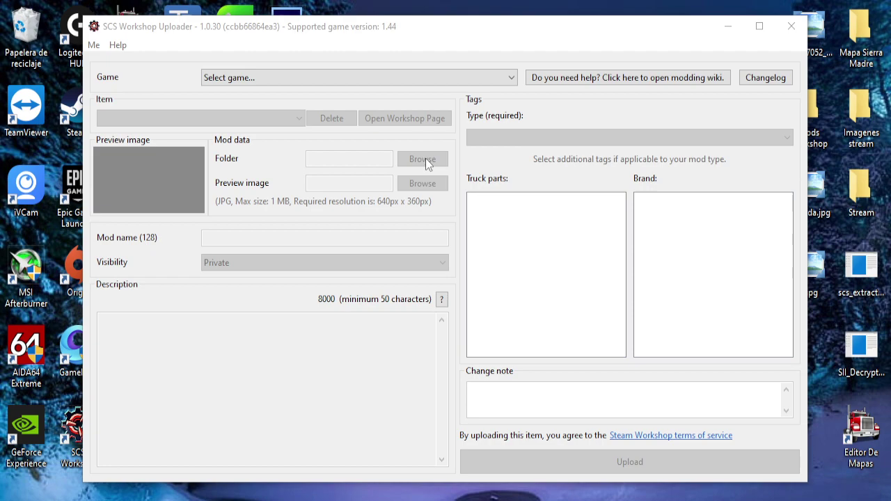
click(791, 25)
double_click(79, 426)
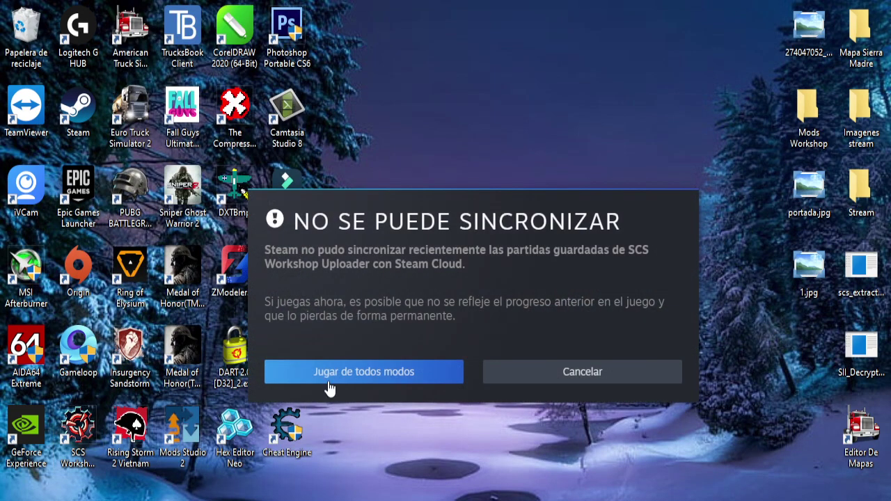
click(547, 378)
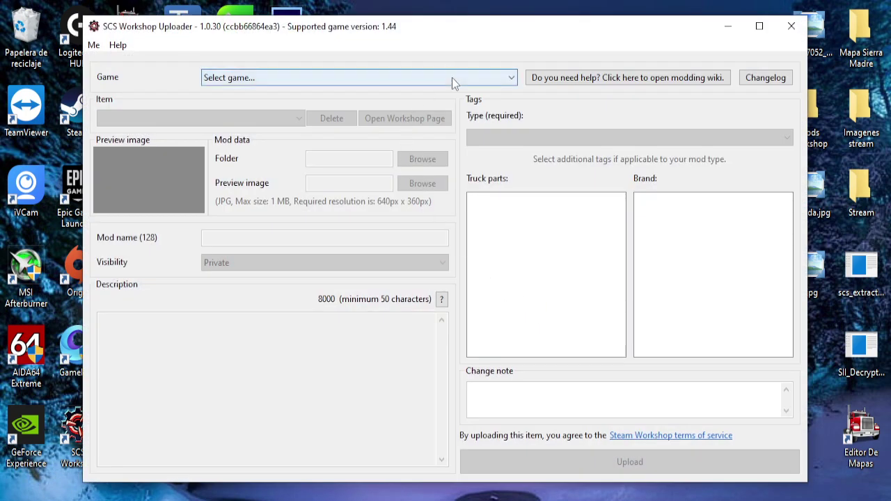
Step: Set the uploader's game to American Truck Simulator and look up Remolque GNC among the existing Workshop items
click(452, 77)
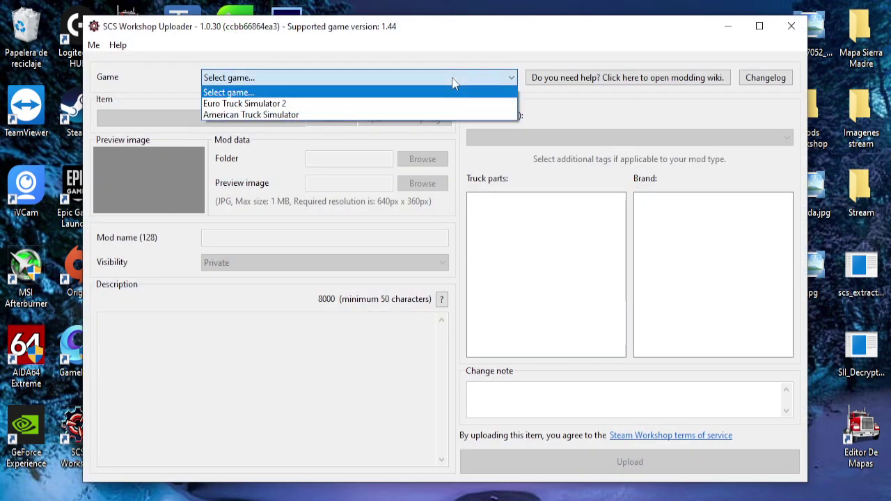
click(323, 119)
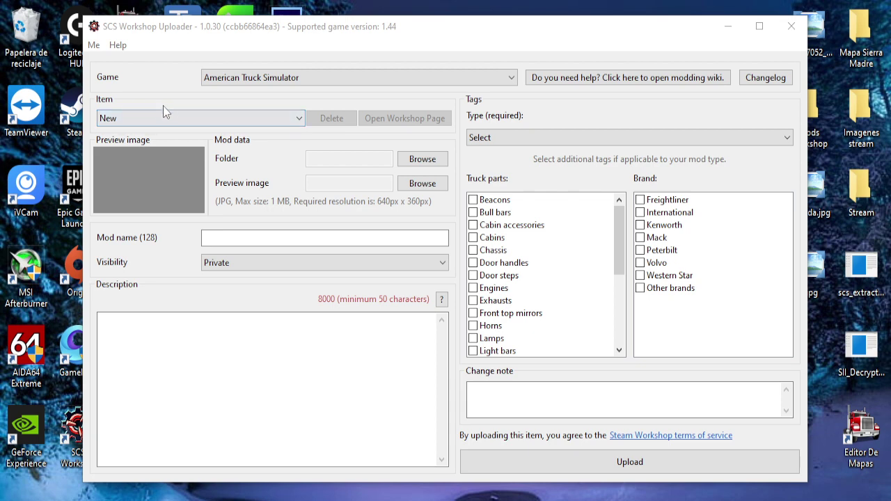
click(216, 122)
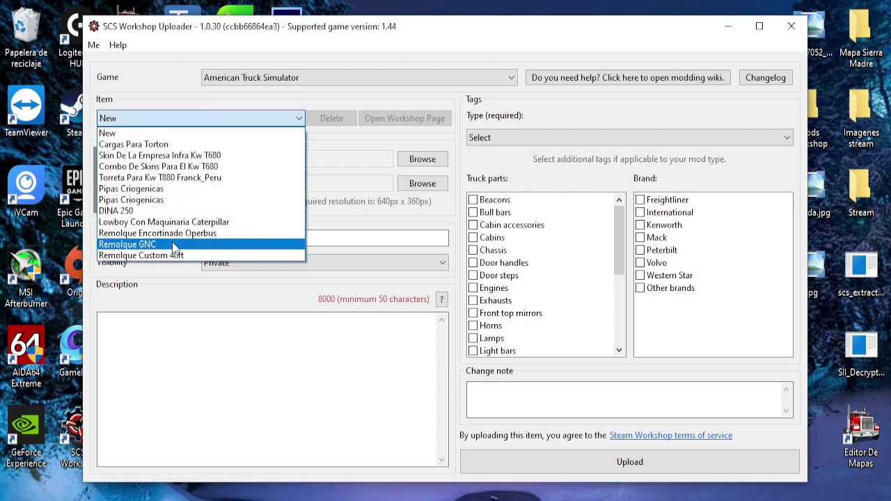
click(331, 138)
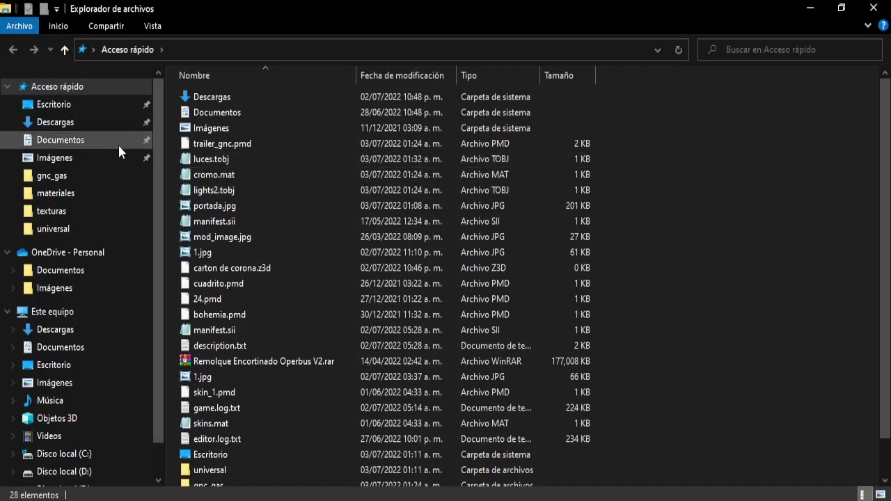
Step: In File Explorer, browse to the American Truck Simulator mod folder in Documents and select the my_mod folder
click(118, 142)
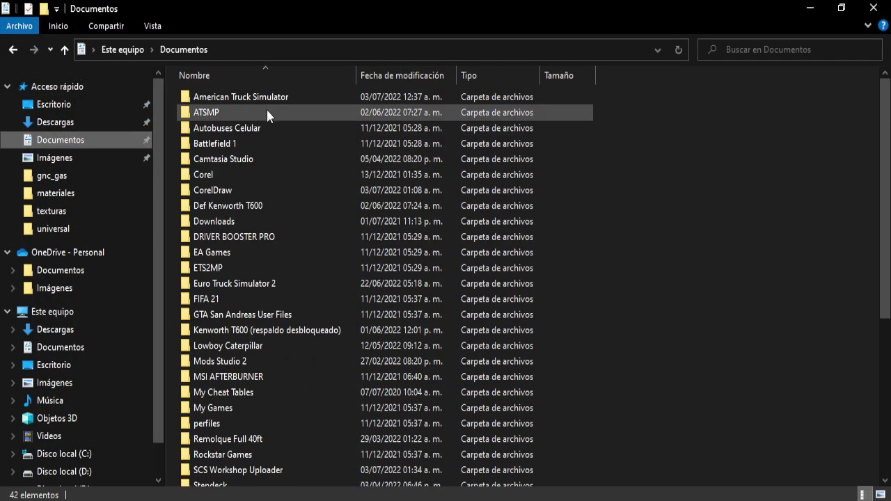
double_click(275, 100)
double_click(229, 130)
scroll(287, 260, down, 20)
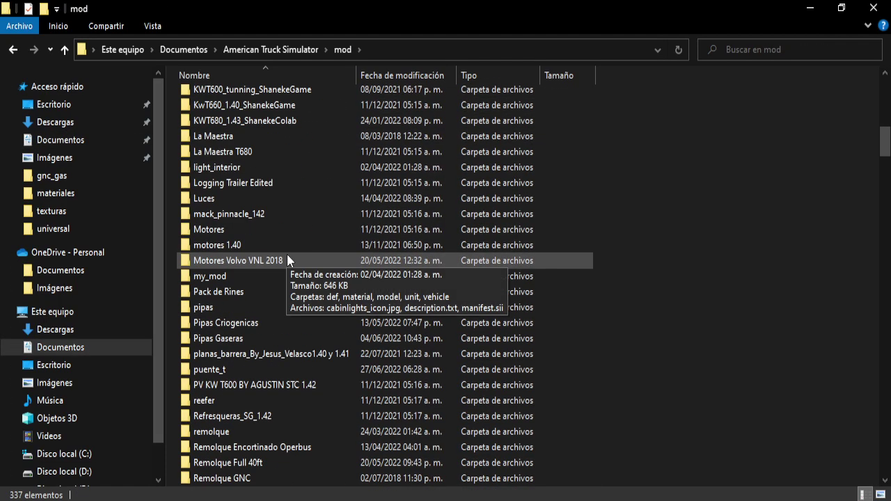
scroll(287, 256, down, 6)
scroll(291, 282, up, 4)
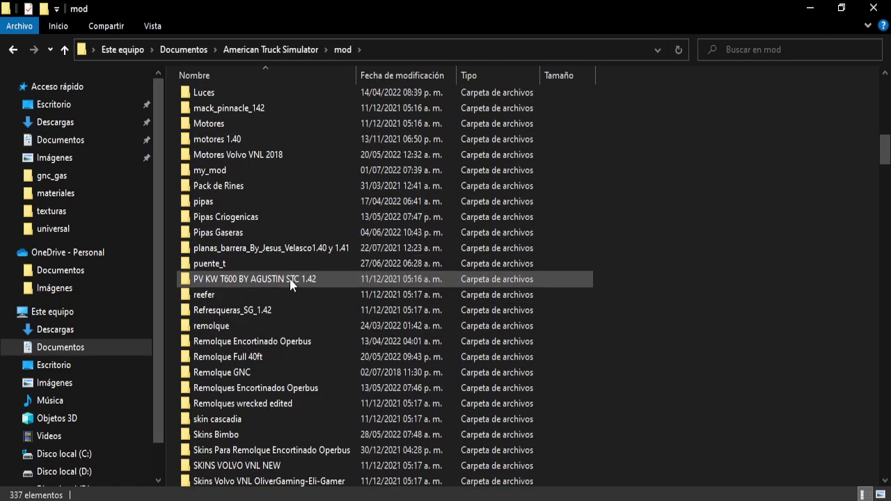
click(240, 170)
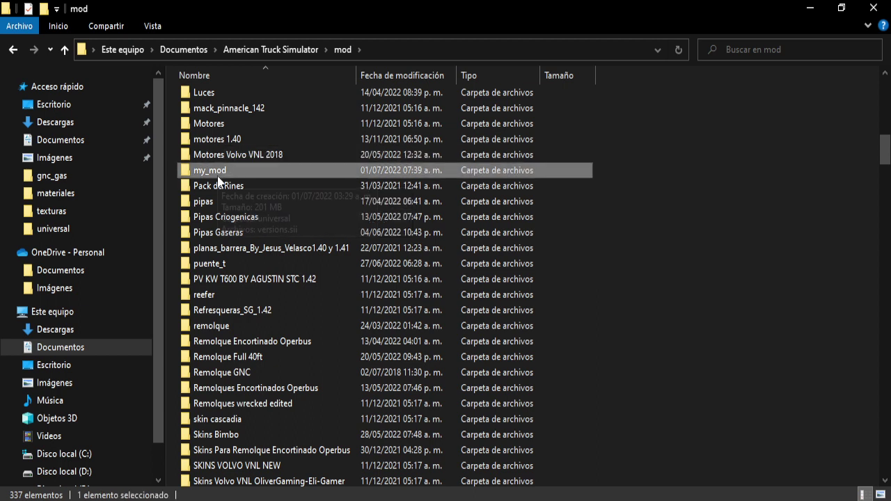
Step: Open the my_mod folder and review the universal folder and versions.sii file inside it
mouse_move(218, 179)
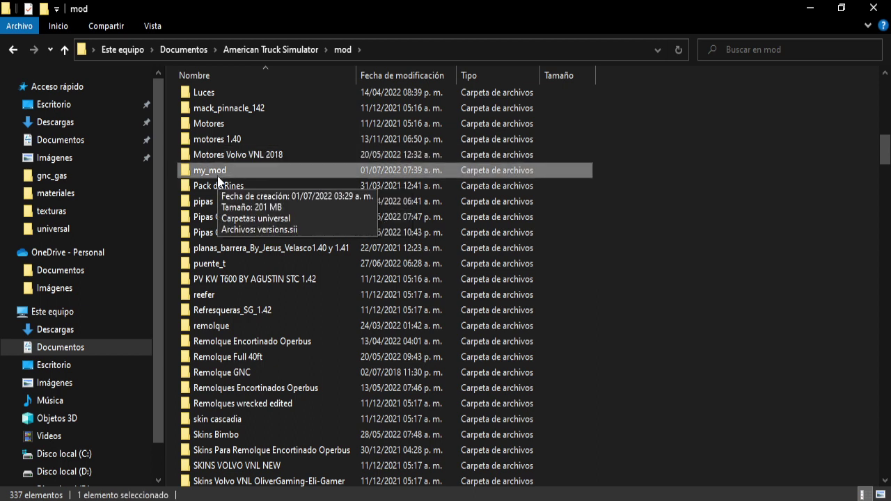
double_click(219, 172)
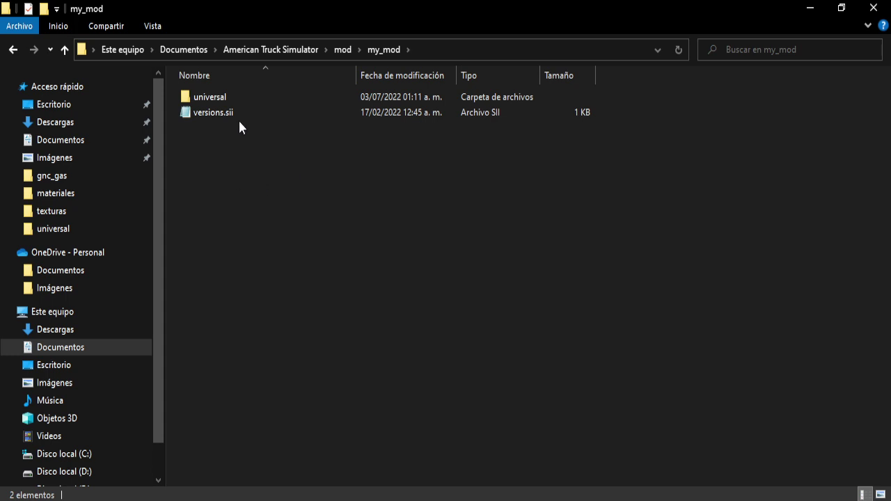
click(240, 114)
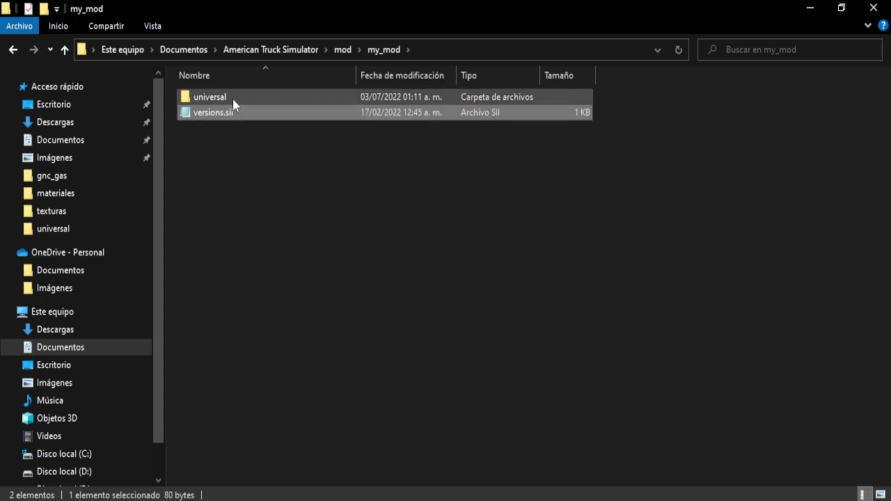
mouse_move(226, 115)
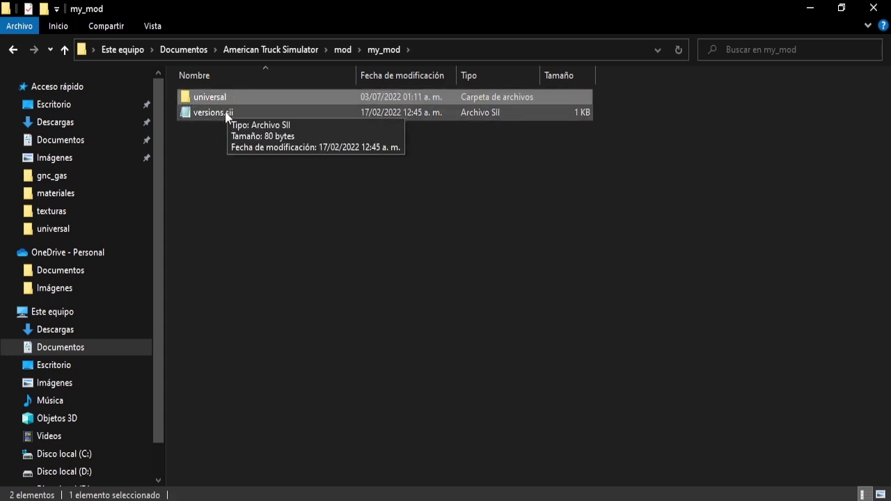
click(239, 183)
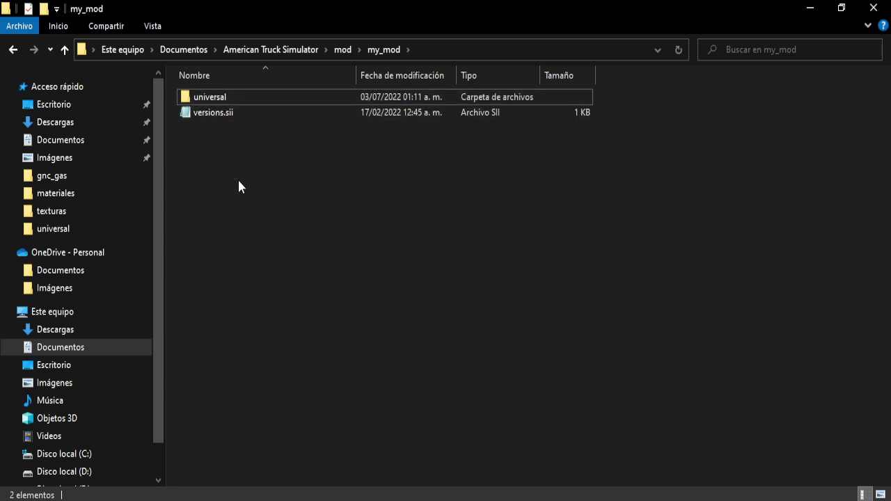
Step: Open the universal folder and review the mod's folders, description, manifest and image files
double_click(229, 102)
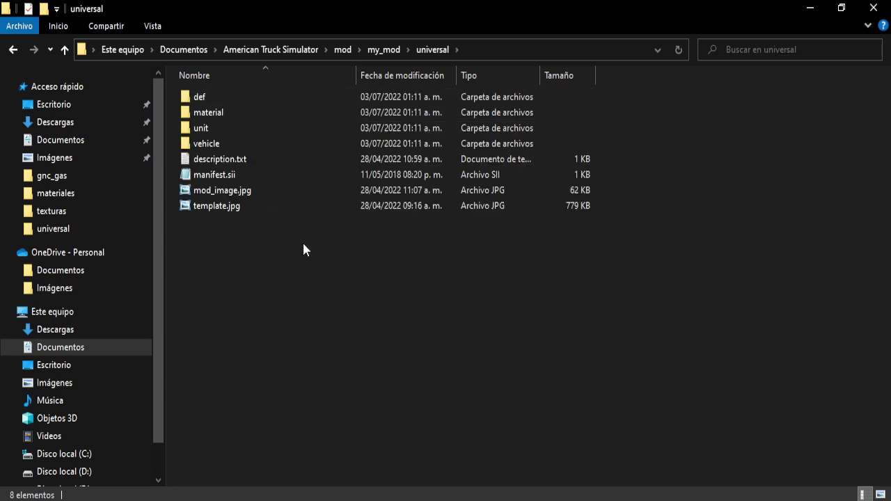
drag(570, 270, 226, 96)
click(254, 266)
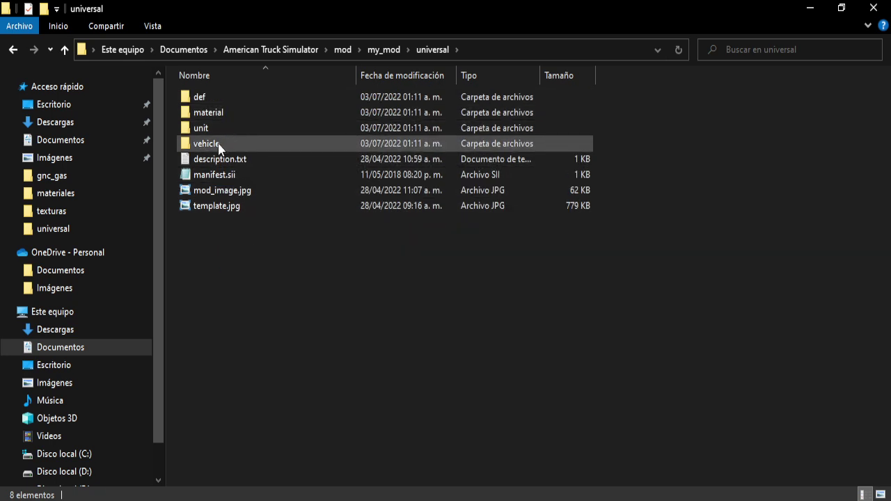
drag(287, 272, 411, 356)
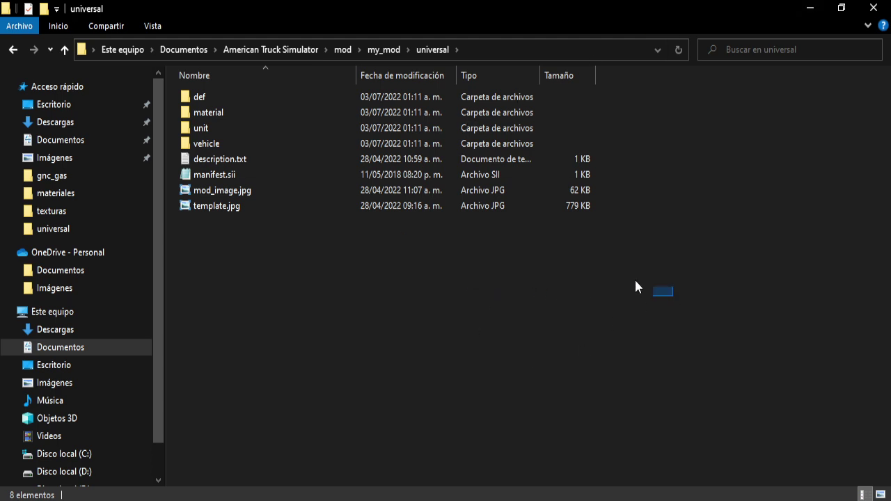
drag(636, 282, 231, 96)
drag(268, 131, 228, 92)
click(649, 295)
drag(668, 289, 226, 96)
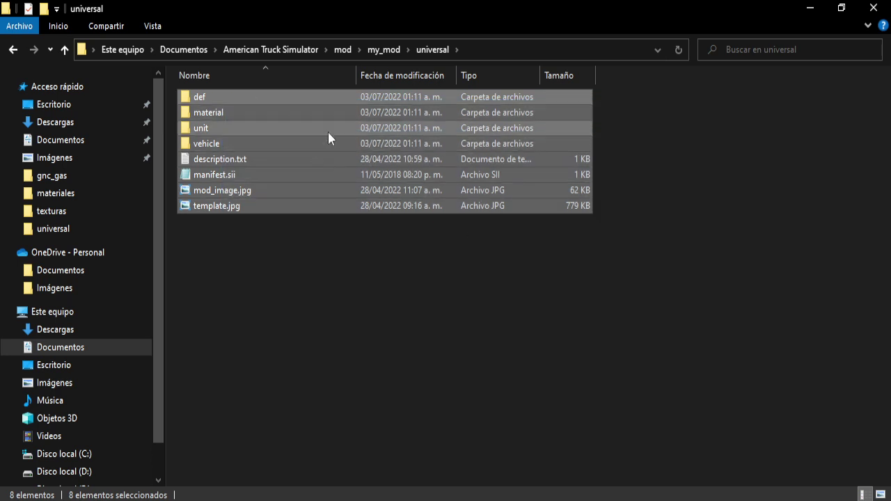
drag(376, 250, 473, 291)
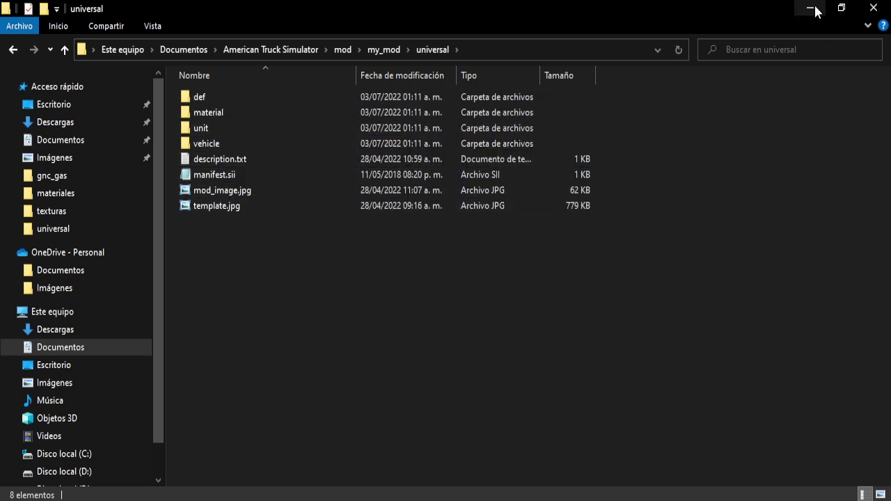
Step: Switch back to SCS Workshop Uploader and load the existing Remolque GNC item
click(811, 8)
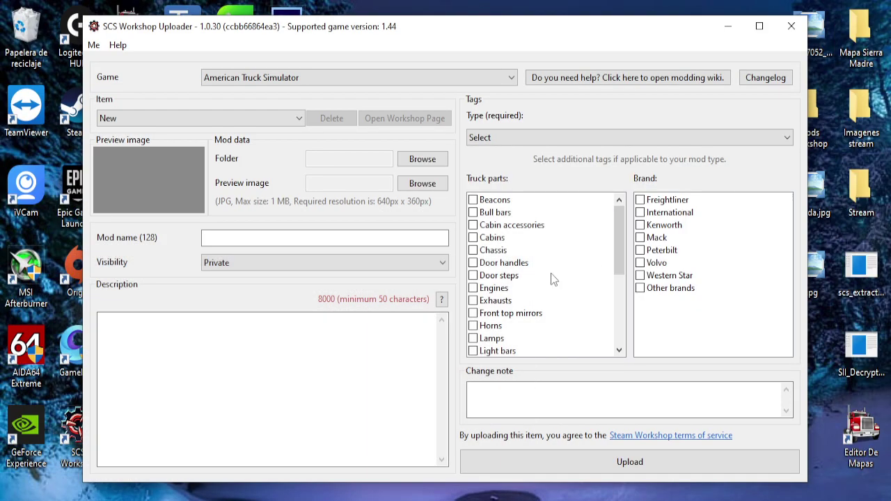
click(278, 123)
click(158, 246)
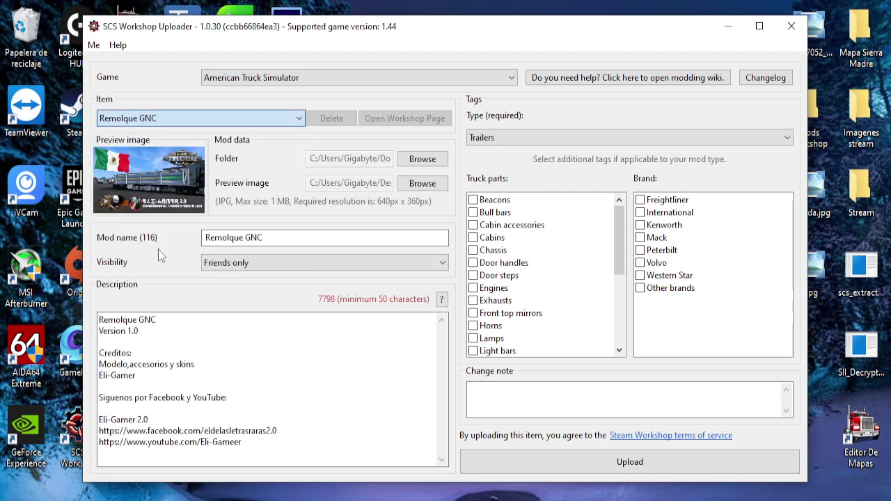
Step: Set the item's mod data folder to my_mod in Documents, American Truck Simulator, mod
click(420, 159)
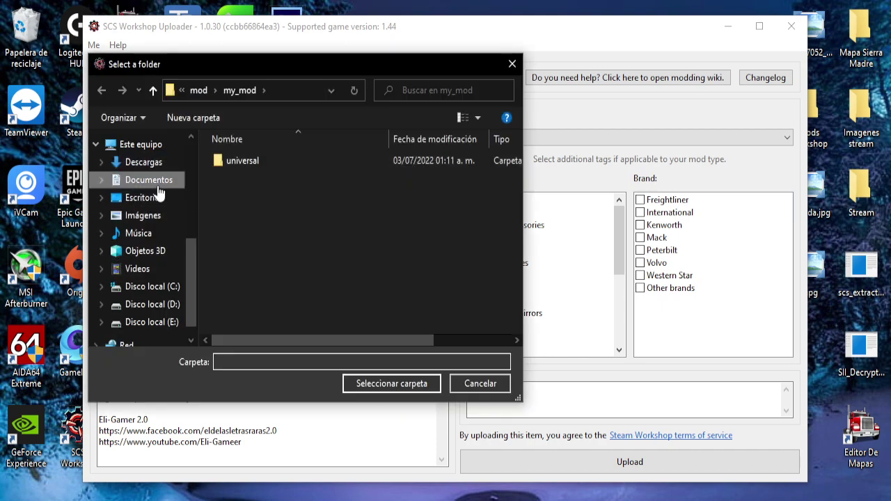
click(148, 181)
click(291, 167)
double_click(290, 165)
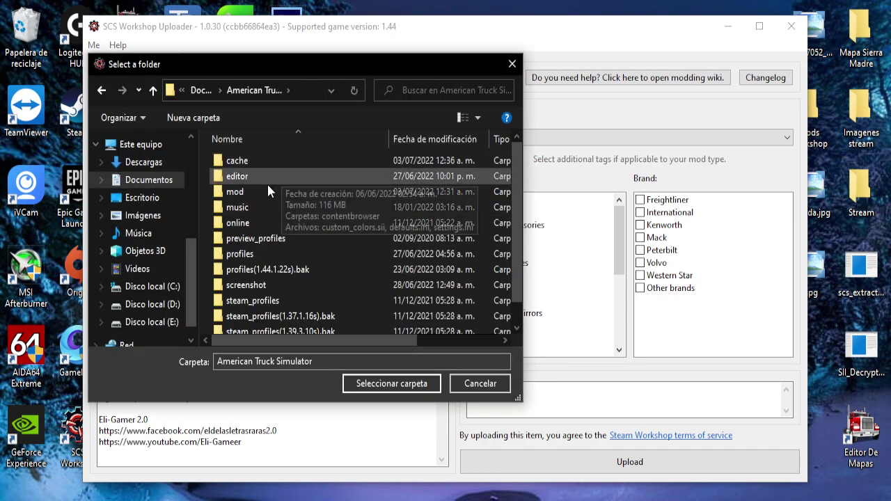
double_click(263, 191)
scroll(279, 229, down, 10)
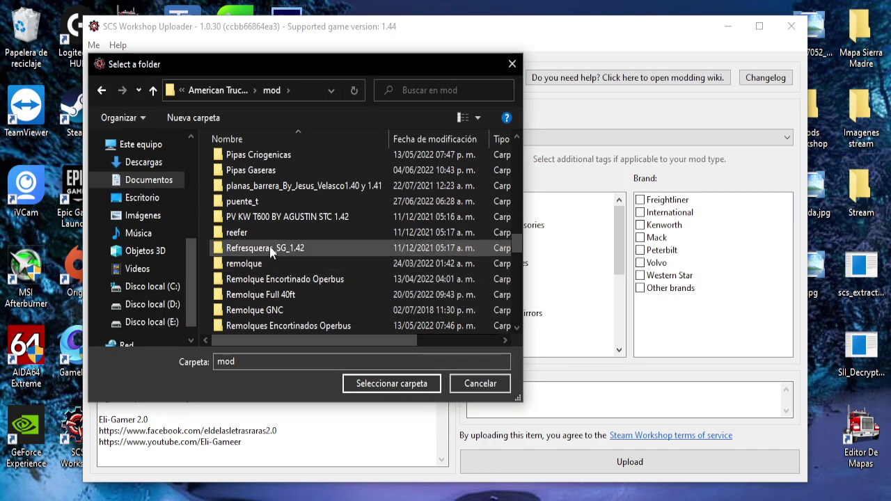
scroll(268, 248, down, 2)
scroll(270, 249, up, 3)
scroll(270, 244, up, 3)
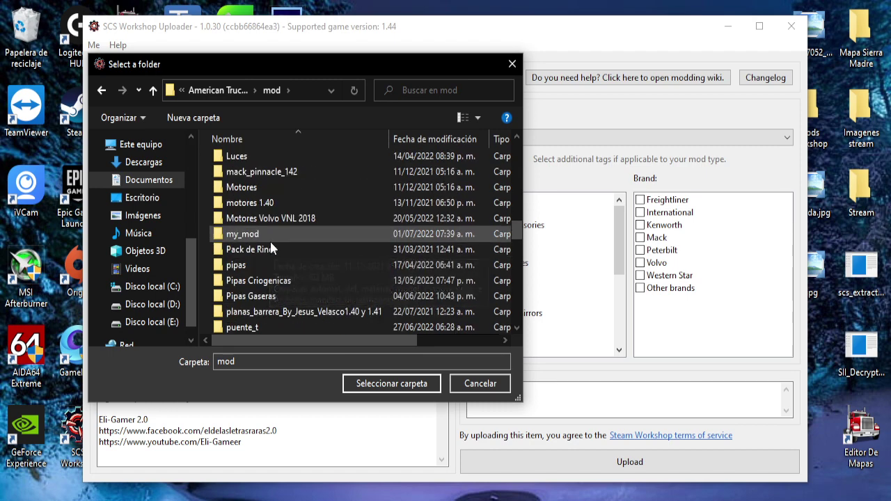
scroll(264, 209, down, 4)
scroll(267, 237, down, 2)
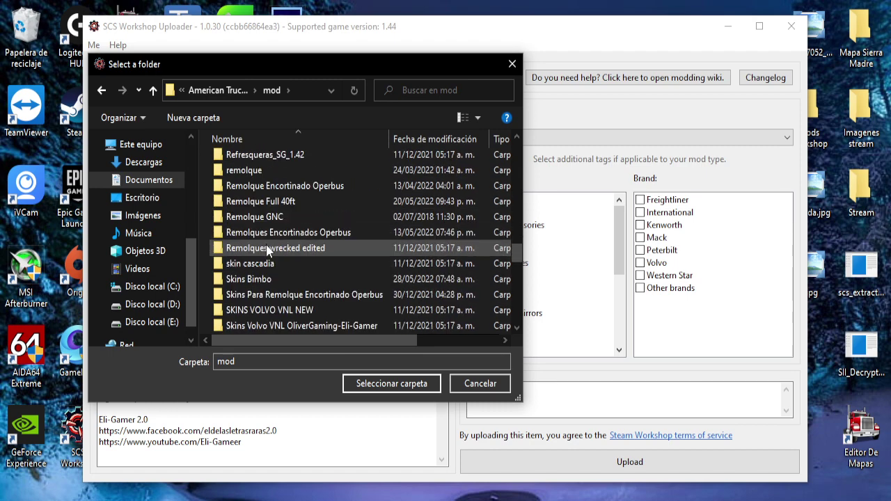
scroll(268, 251, up, 5)
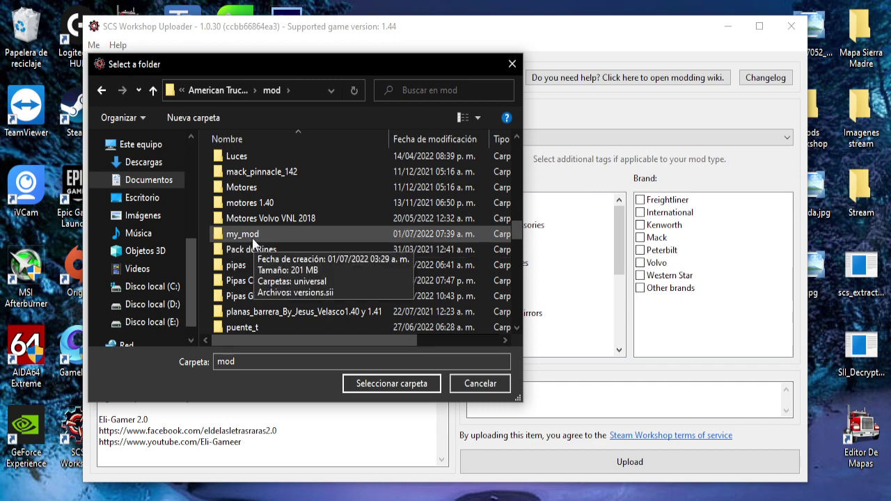
click(243, 234)
click(392, 385)
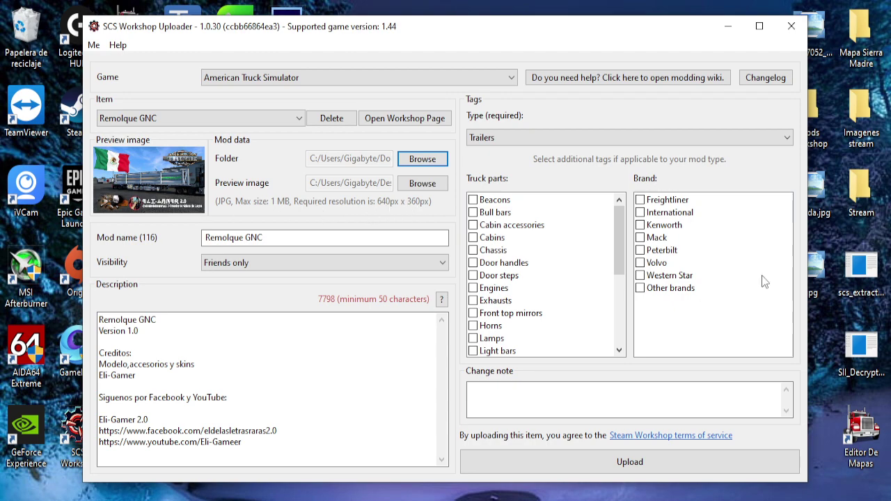
Step: Open 1.jpg from the desktop in the photo viewer and check its pixel dimensions in the file properties
double_click(820, 269)
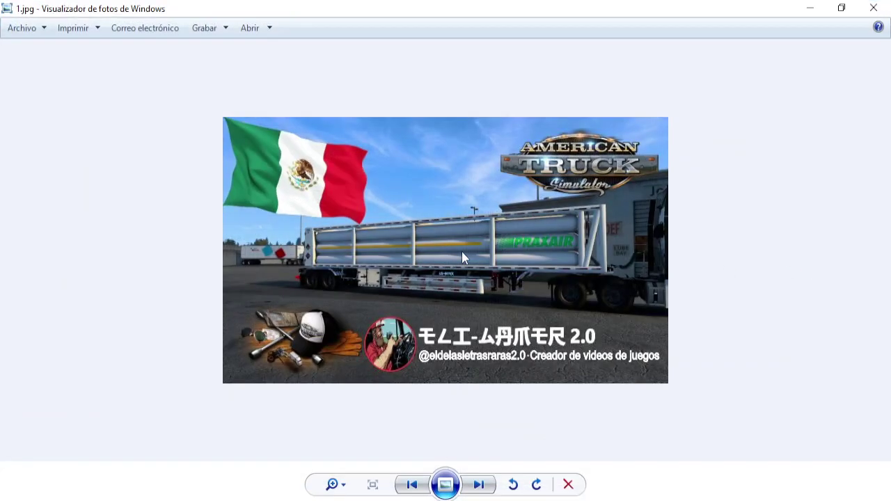
right_click(462, 252)
click(536, 402)
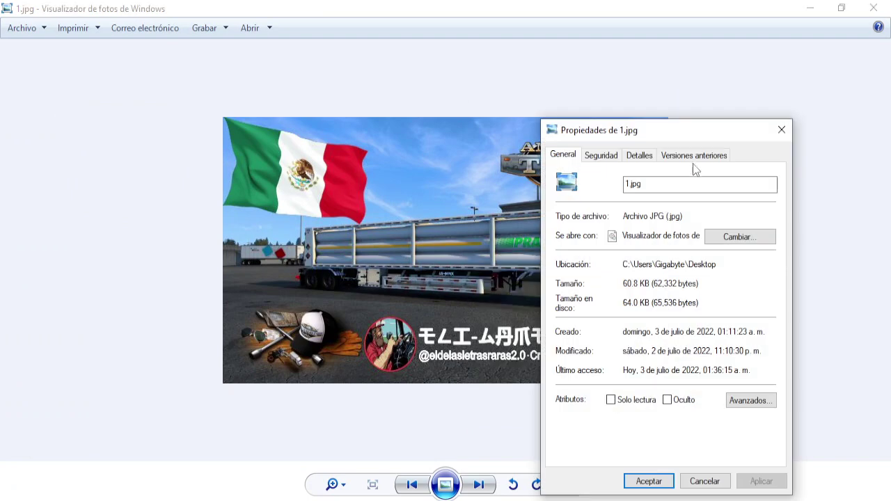
click(637, 156)
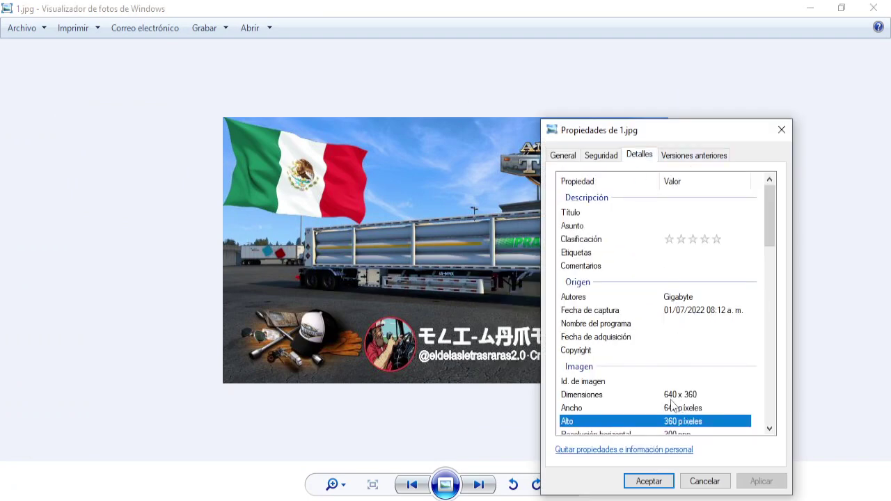
click(781, 130)
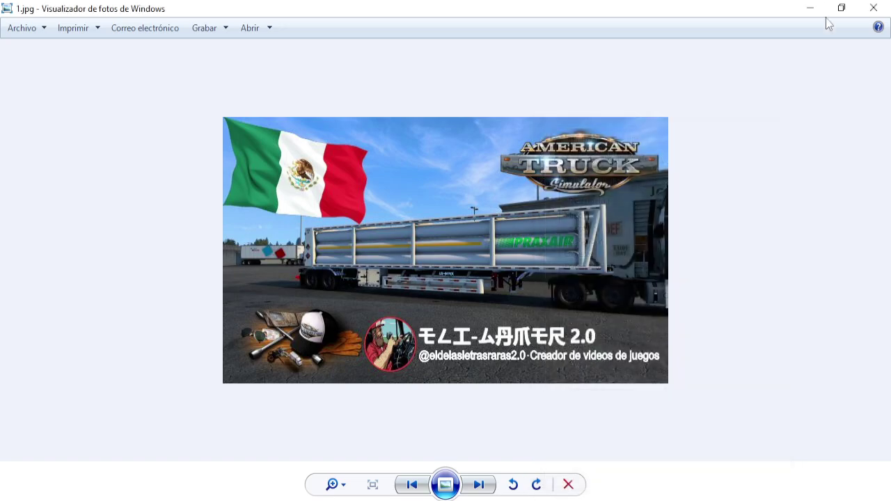
click(810, 9)
Step: Switch to CorelDRAW, select the whole trailer artwork and start a JPG export that overwrites 1.jpg on the desktop
click(367, 499)
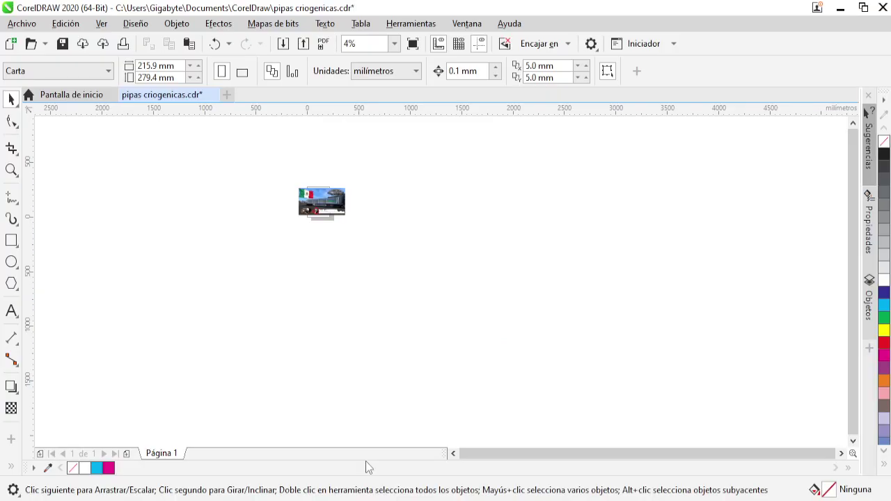
scroll(353, 197, up, 3)
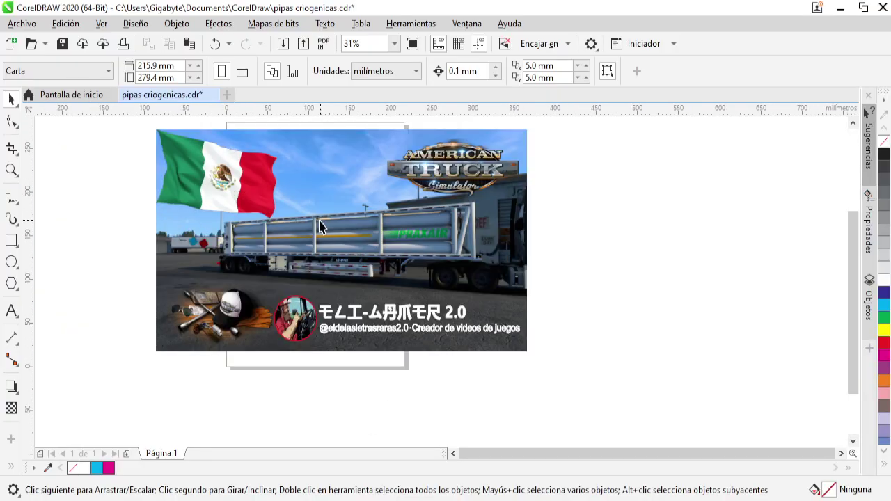
scroll(355, 259, down, 1)
drag(564, 364, 177, 170)
click(535, 313)
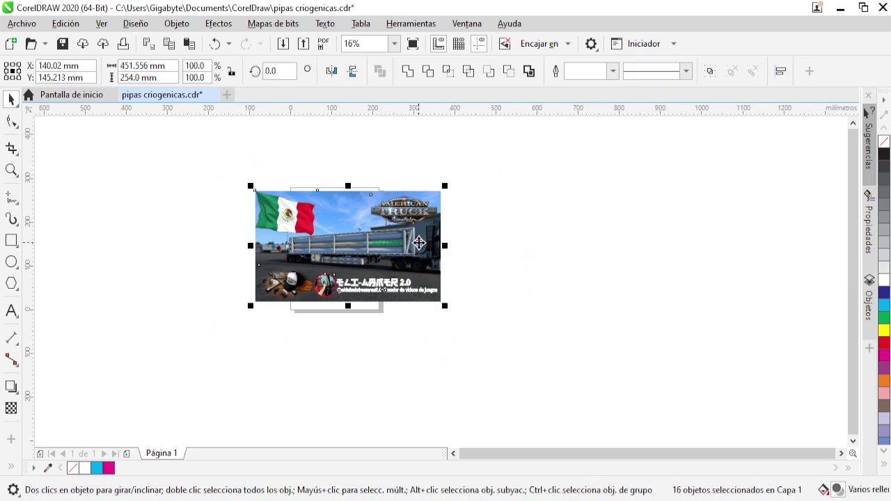
key(ctrl+e)
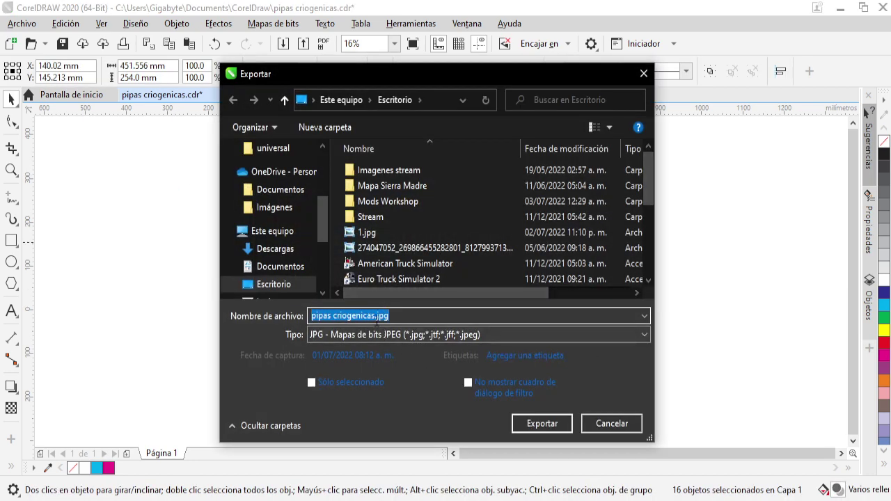
click(369, 233)
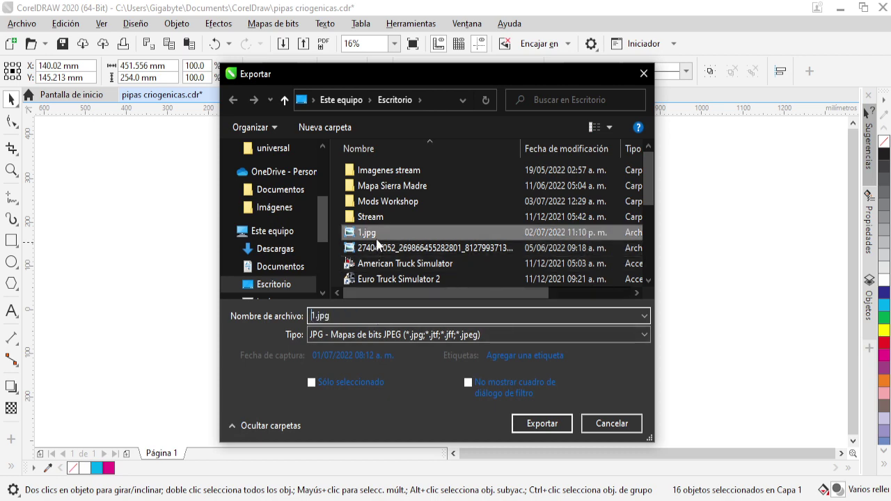
click(533, 424)
click(486, 265)
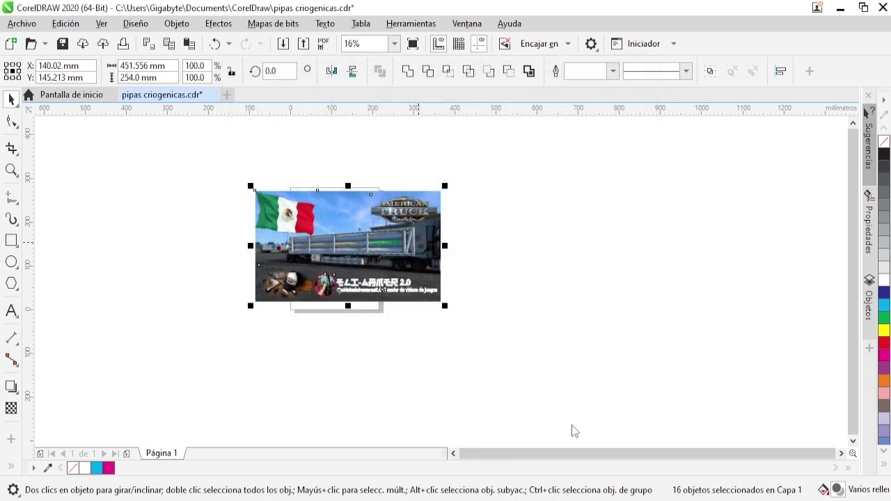
Step: Export the JPEG in RGB colour (24 bits) with a width of 640 px and a height of 360 px
click(704, 157)
click(710, 185)
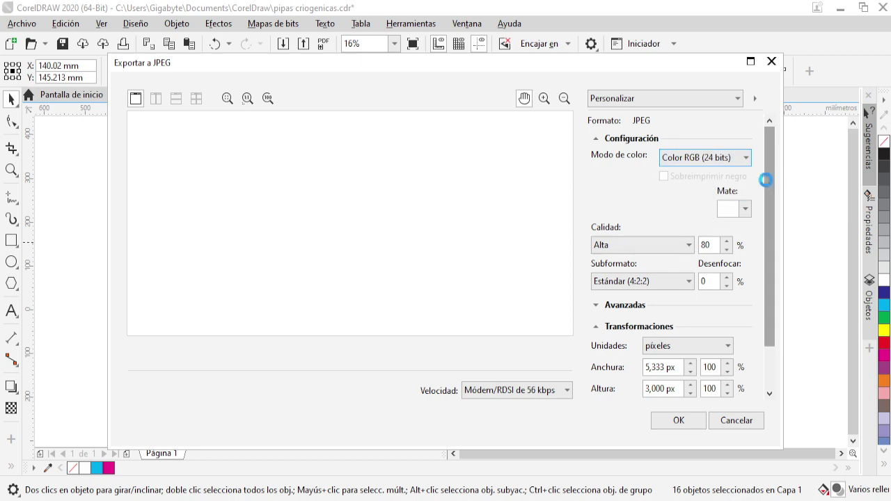
scroll(772, 240, down, 2)
click(660, 315)
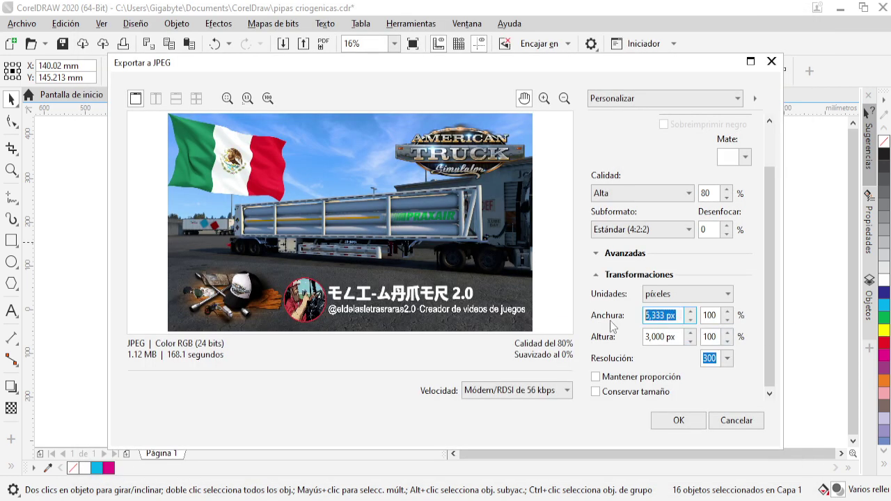
text(640)
key(Tab)
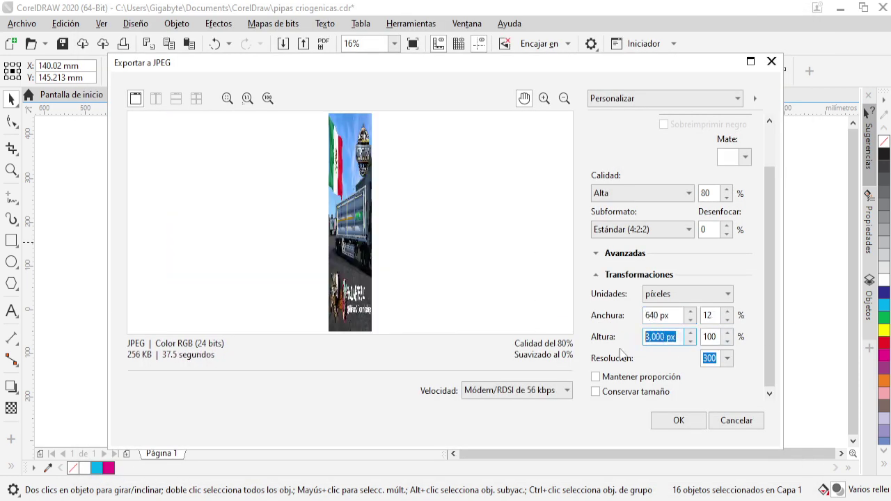
text(360)
key(Tab)
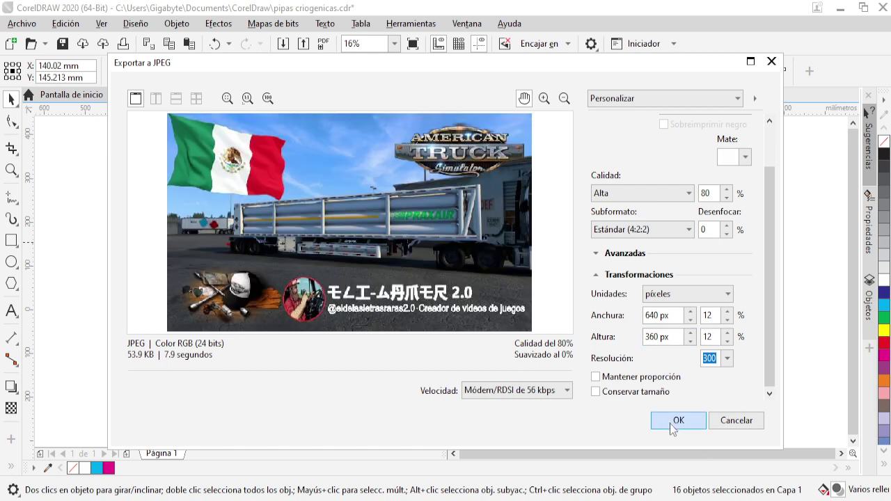
click(674, 422)
Step: Finish the JPEG export, switch to SCS Workshop Uploader and set 1.jpg from the desktop as the preview image
click(603, 269)
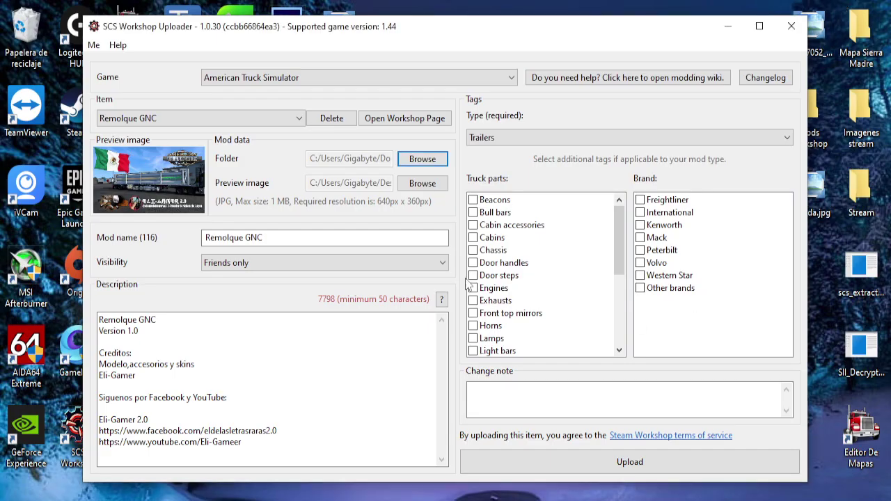
click(423, 184)
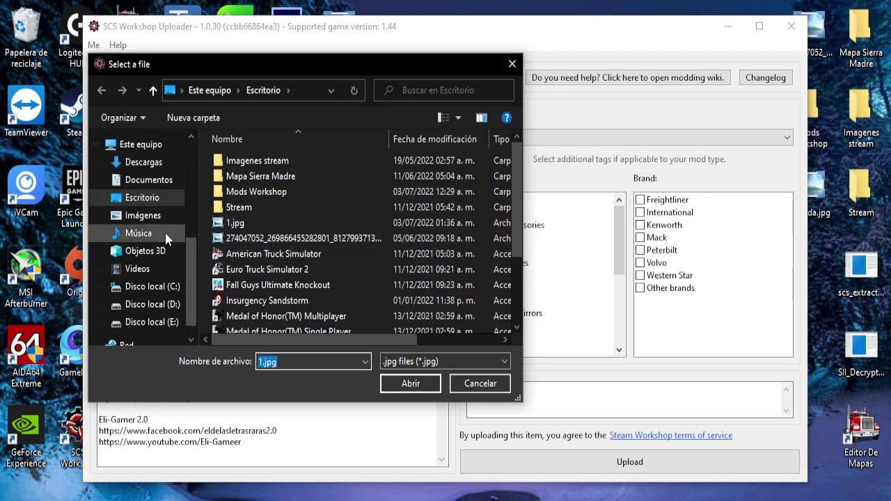
click(236, 222)
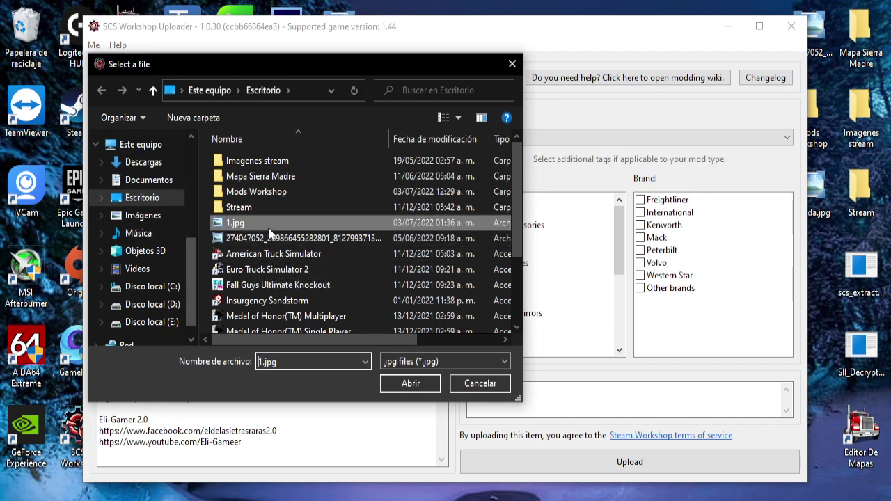
click(424, 387)
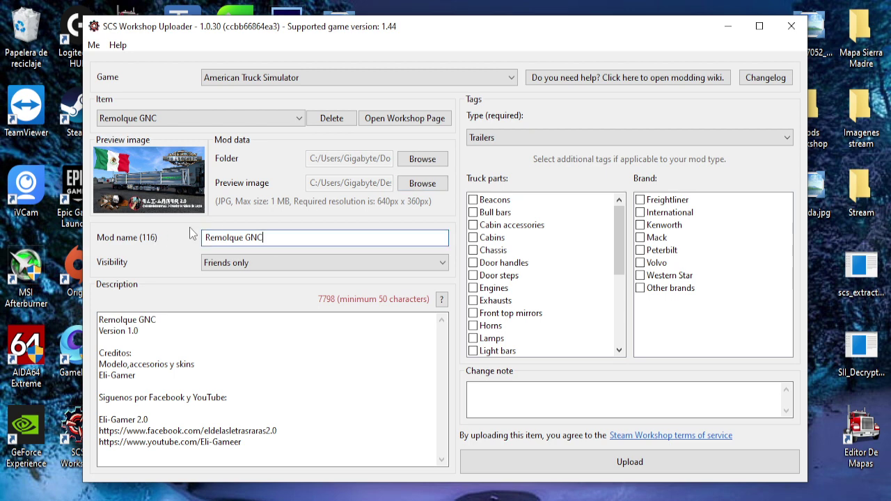
Step: Set the mod's visibility to Friends only and its type tag to Trailers, checking over the description text
click(241, 264)
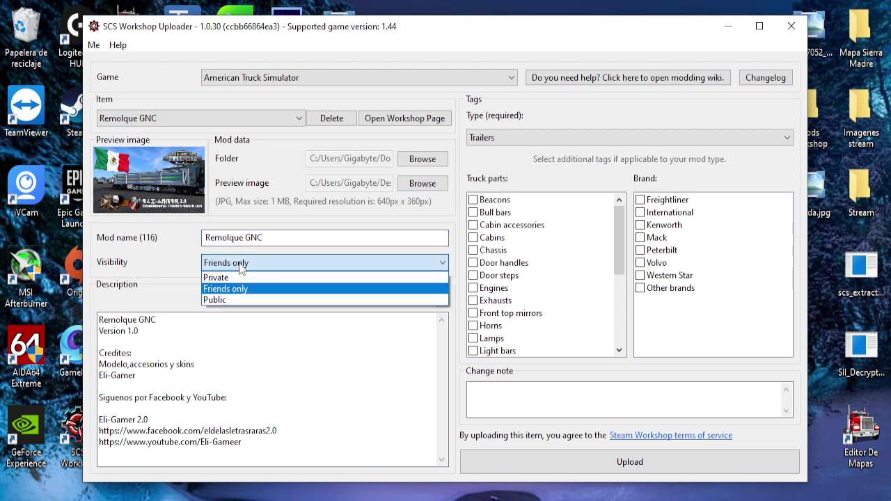
click(264, 292)
click(190, 360)
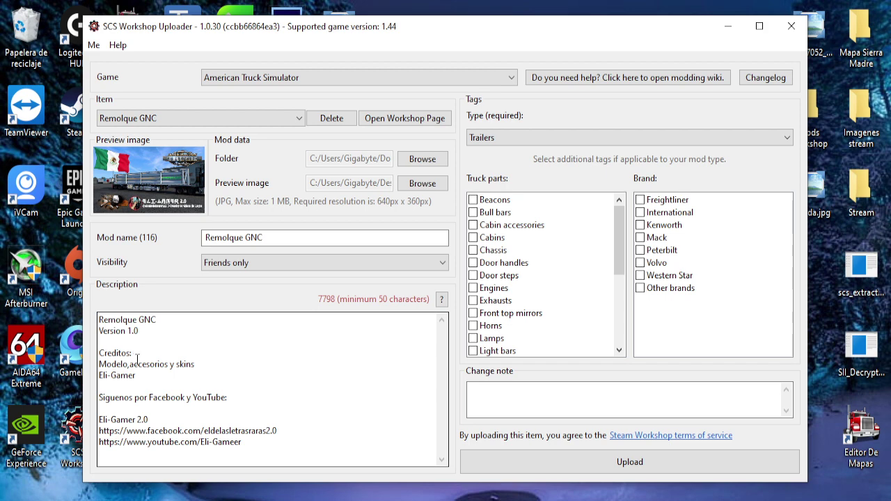
drag(255, 444, 88, 318)
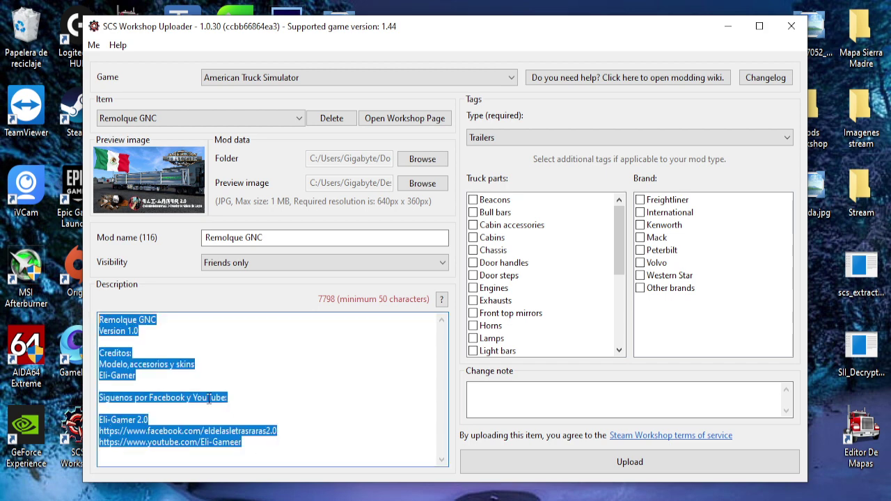
click(572, 138)
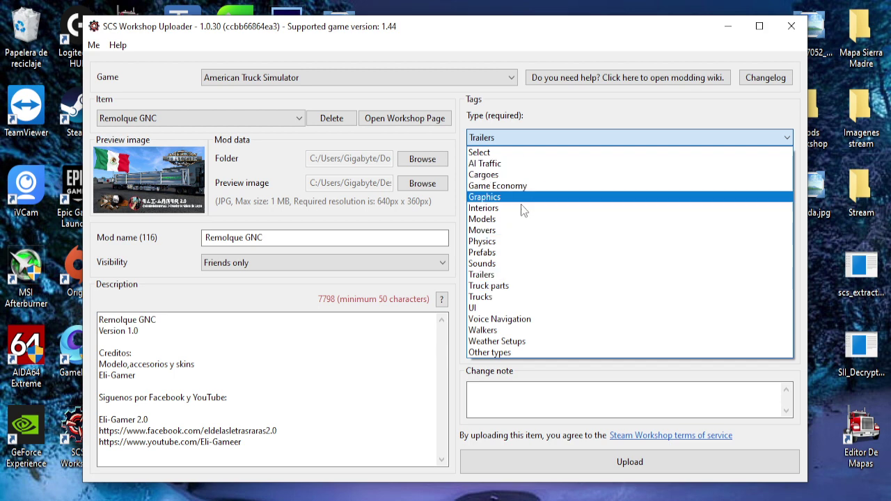
click(522, 275)
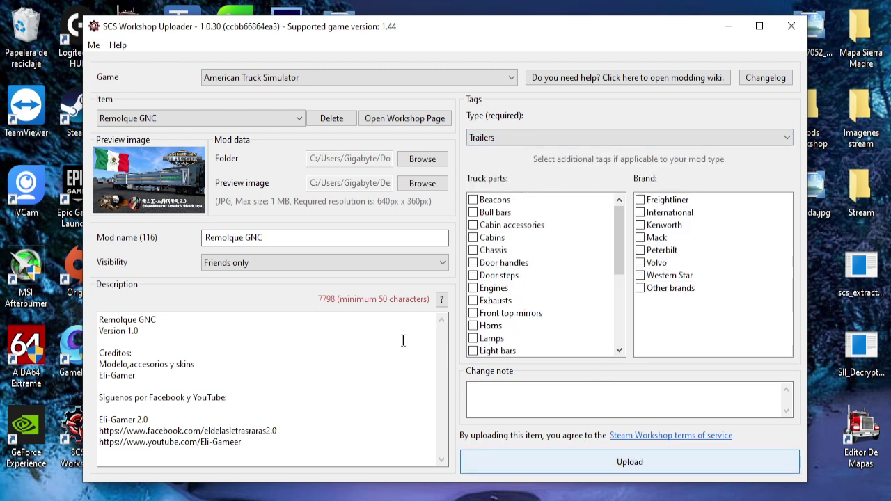
Step: Start uploading the mod and hide the warnings in the validation result so only errors are listed
click(552, 457)
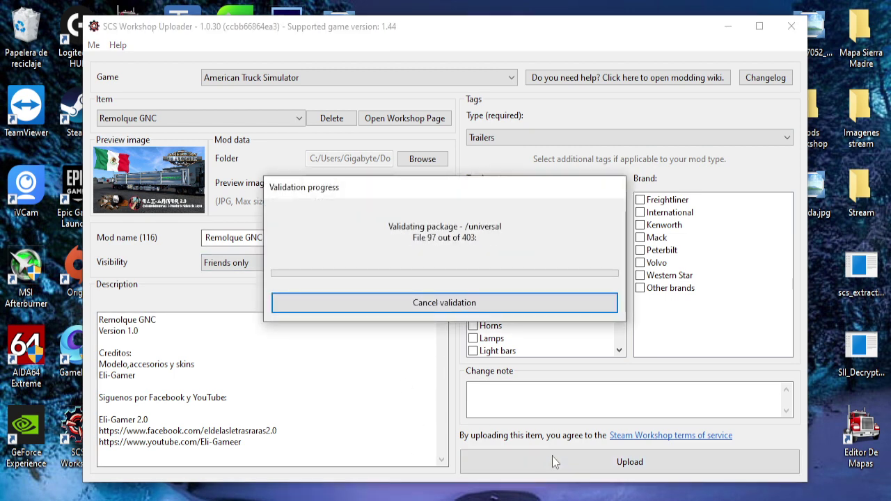
click(444, 277)
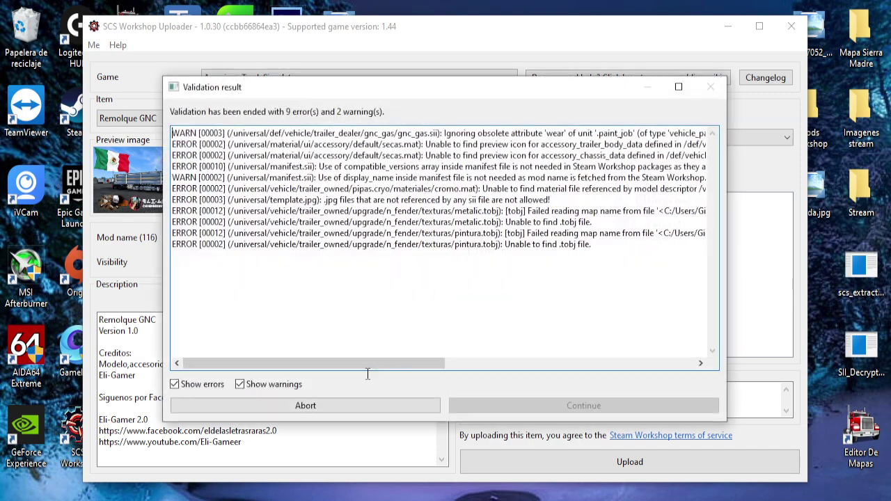
click(240, 384)
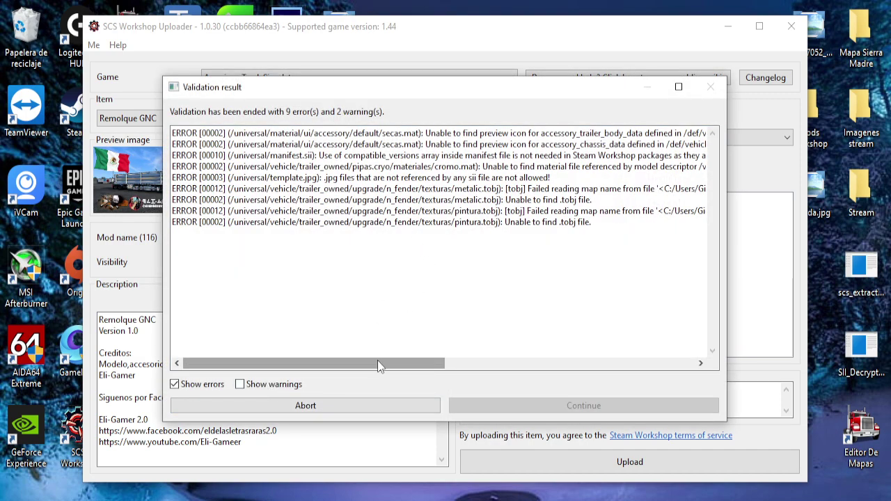
Step: Examine the validation errors, especially the file paths in the missing preview icon entries for default/secas.mat
drag(378, 360, 323, 369)
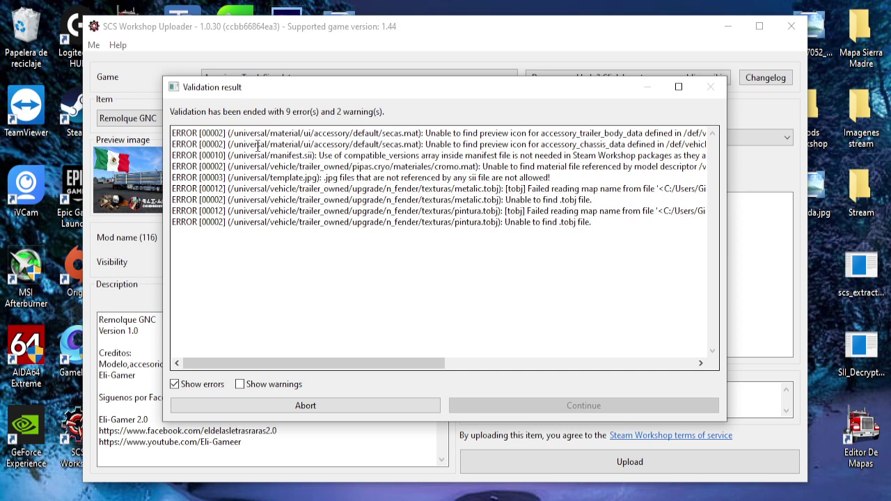
drag(239, 133, 324, 154)
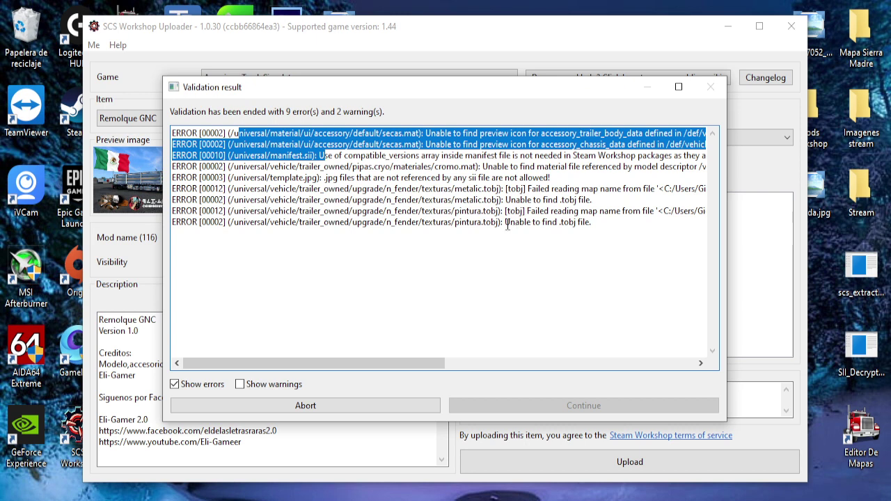
click(380, 193)
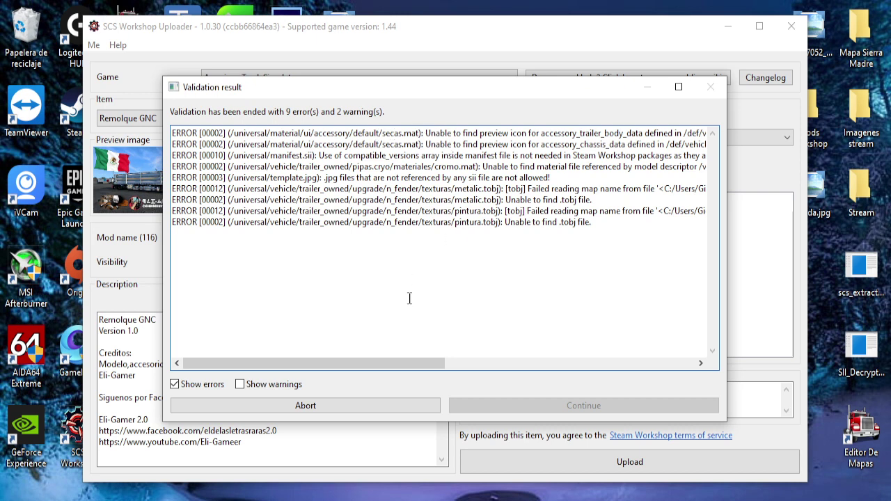
drag(353, 133, 412, 133)
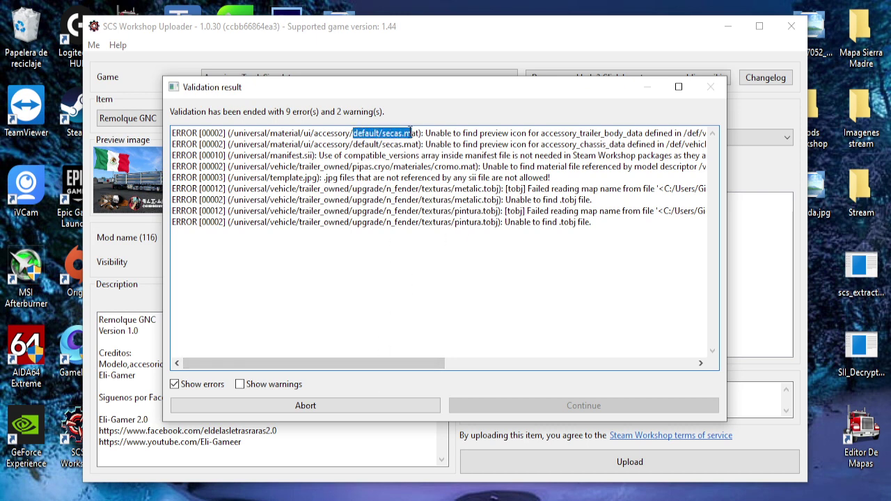
drag(378, 357, 433, 359)
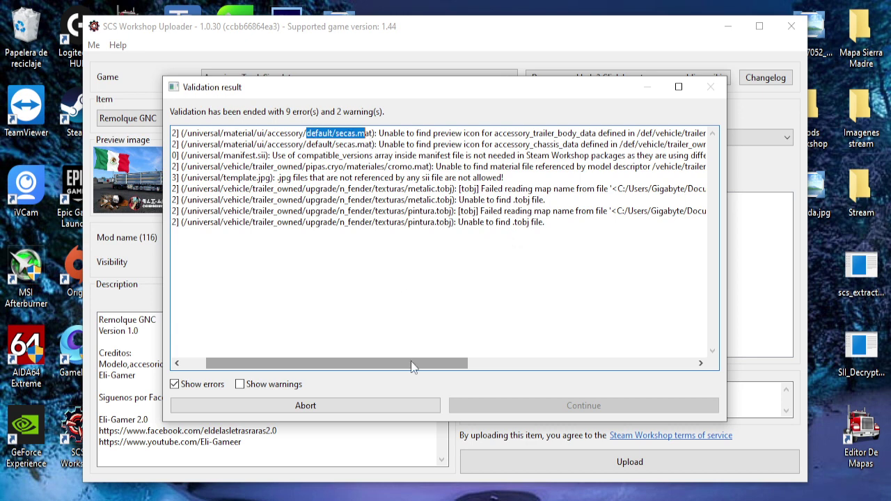
drag(411, 360, 397, 363)
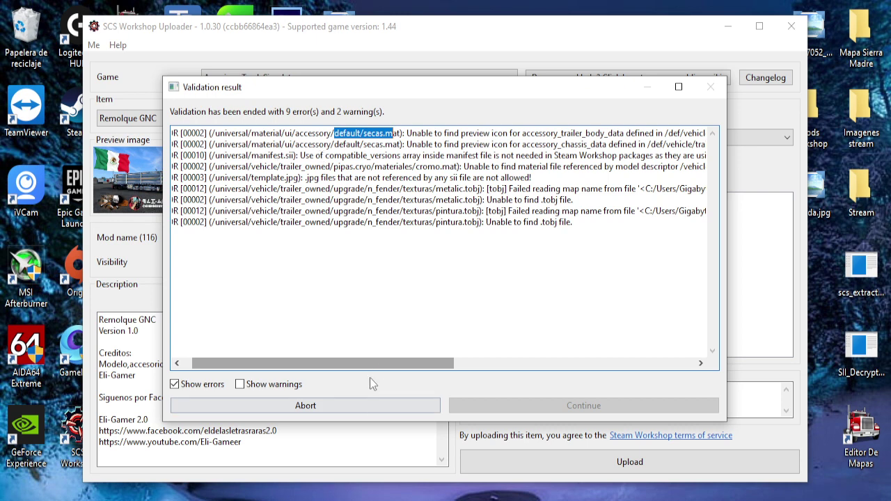
mouse_move(369, 363)
mouse_down()
mouse_move(377, 363)
mouse_move(361, 363)
mouse_up()
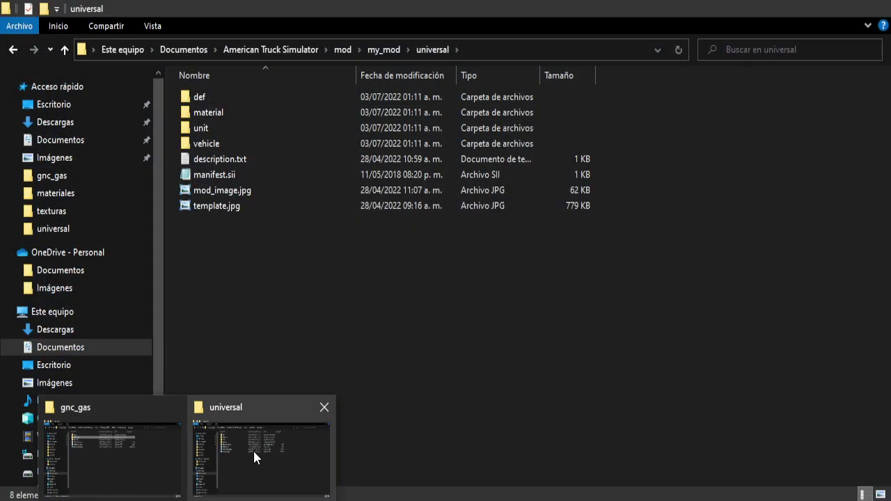
Step: In File Explorer, go from the universal folder to material/ui/accessory and view the gas01.dds icon image in DXTBmp
click(253, 449)
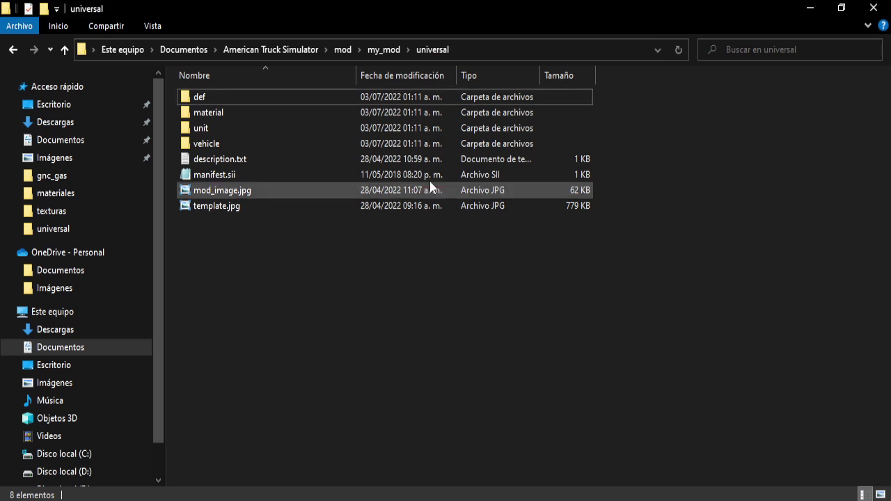
double_click(224, 110)
double_click(220, 97)
double_click(220, 98)
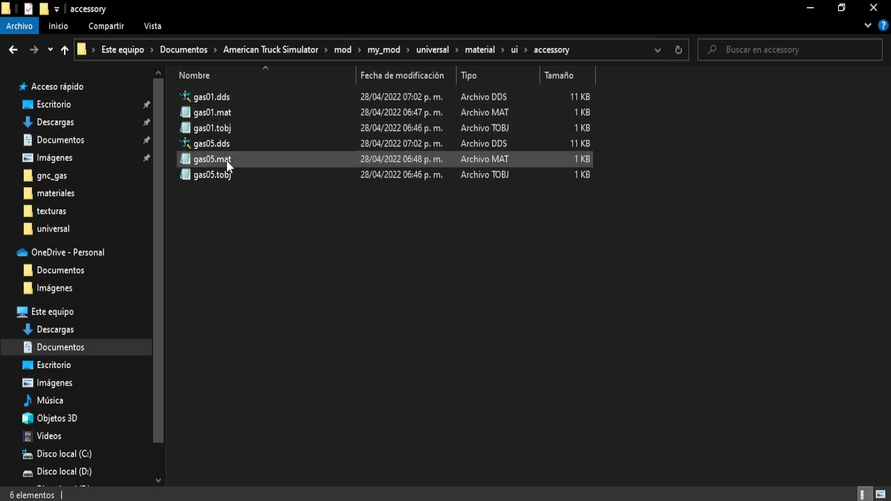
click(231, 96)
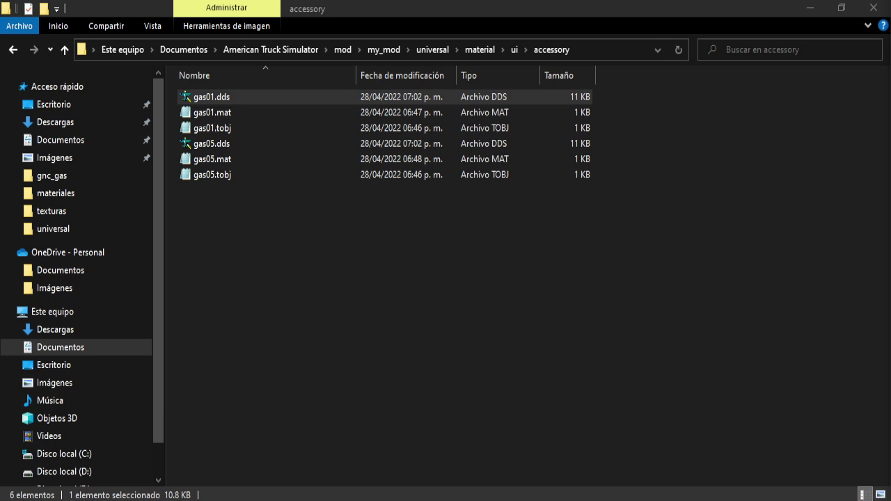
key(Return)
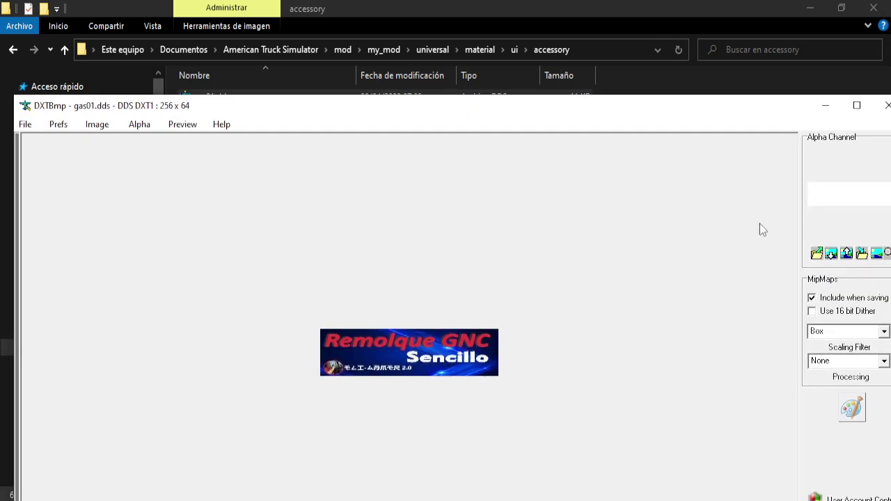
drag(786, 109, 890, 175)
Step: Take the base name gas01 from the gas01.dds file name without renaming the file
click(247, 99)
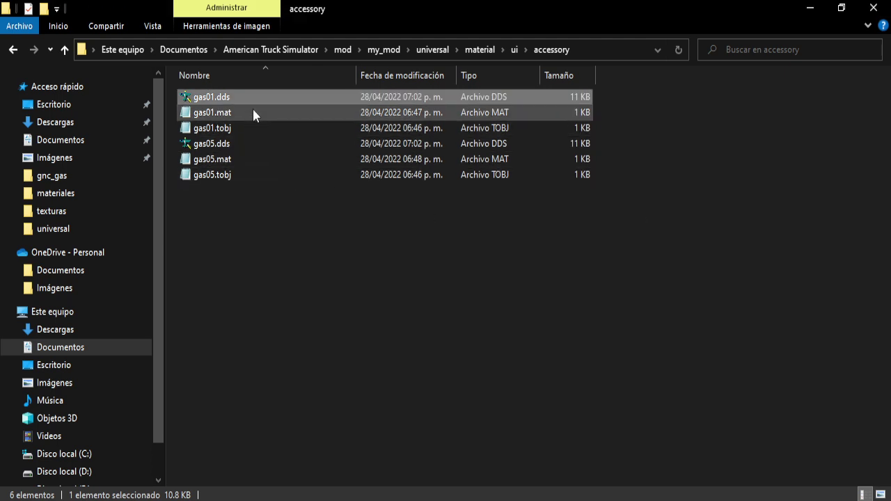
right_click(252, 103)
click(363, 429)
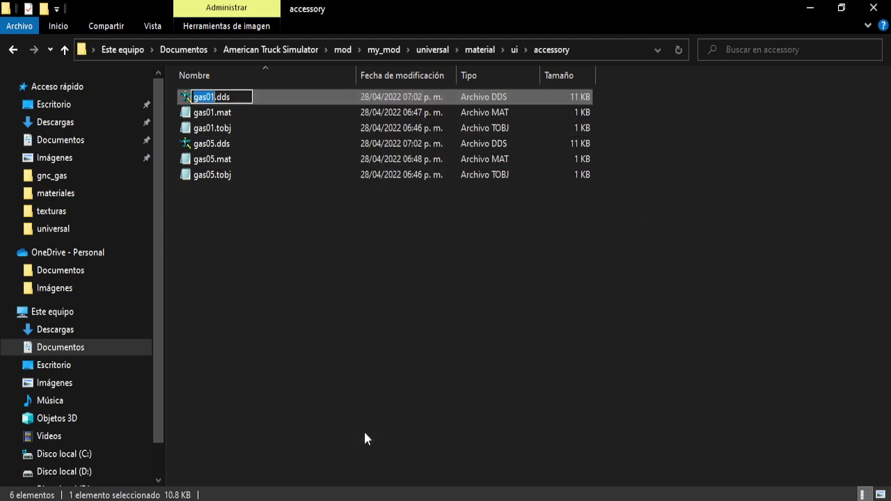
click(346, 331)
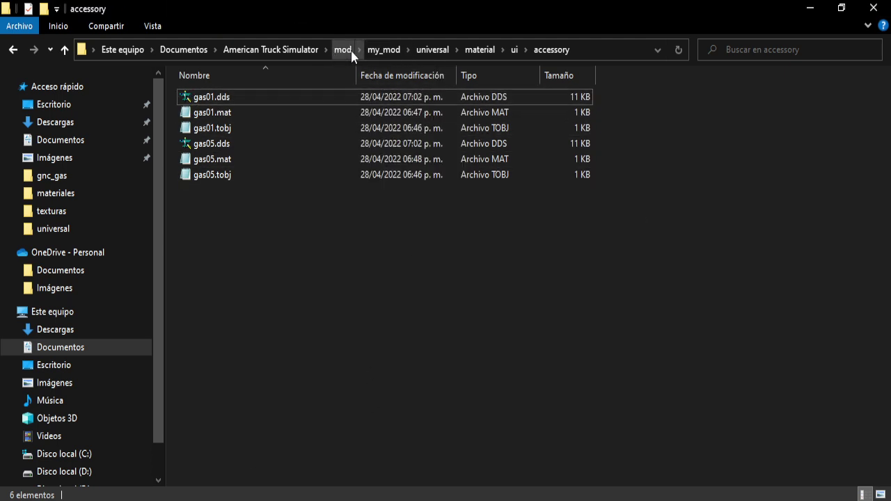
Step: From my_mod, go to universal/def/vehicle/trailer_owned/gnc_gas/body and open gnc_gas.sii in Notepad
click(374, 50)
double_click(246, 95)
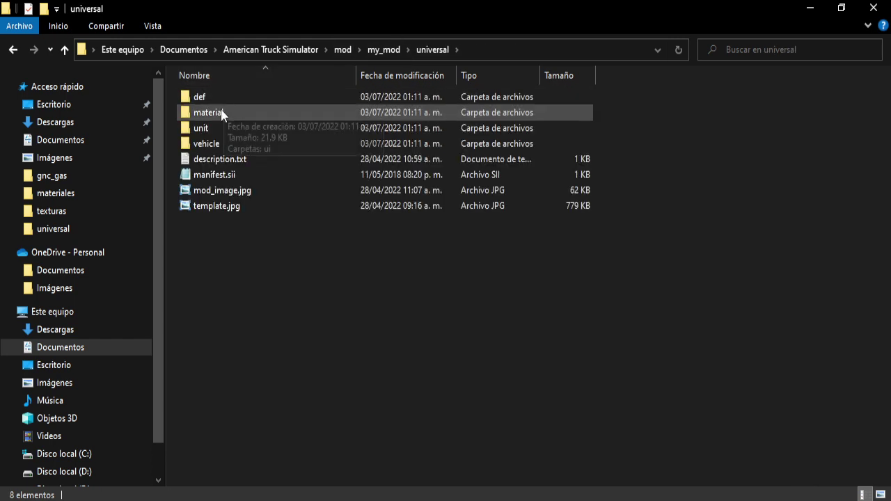
double_click(217, 98)
double_click(220, 127)
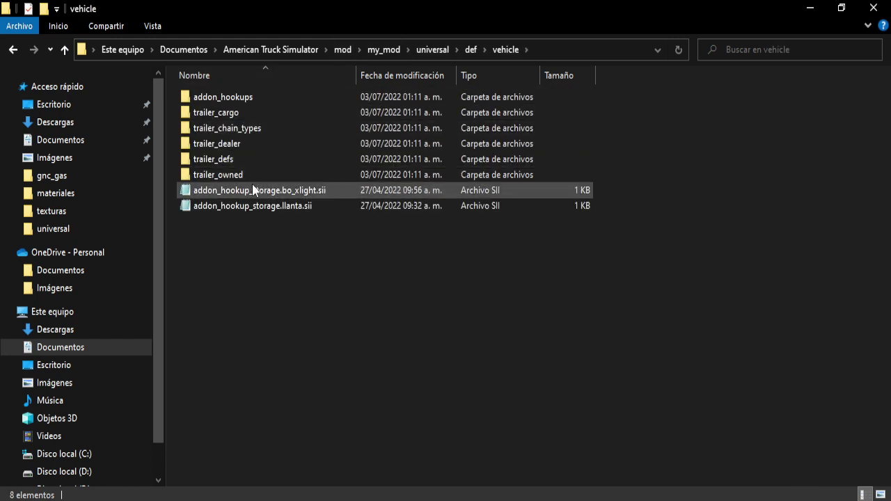
double_click(261, 171)
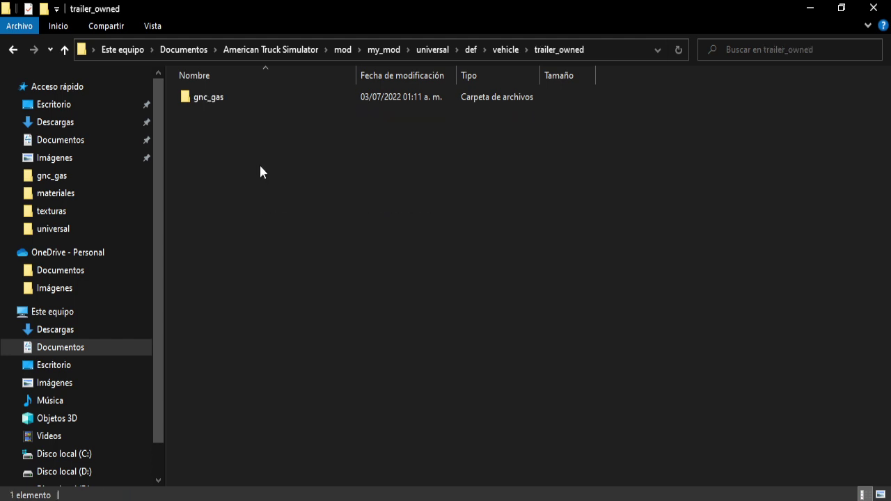
double_click(238, 101)
double_click(232, 113)
double_click(244, 99)
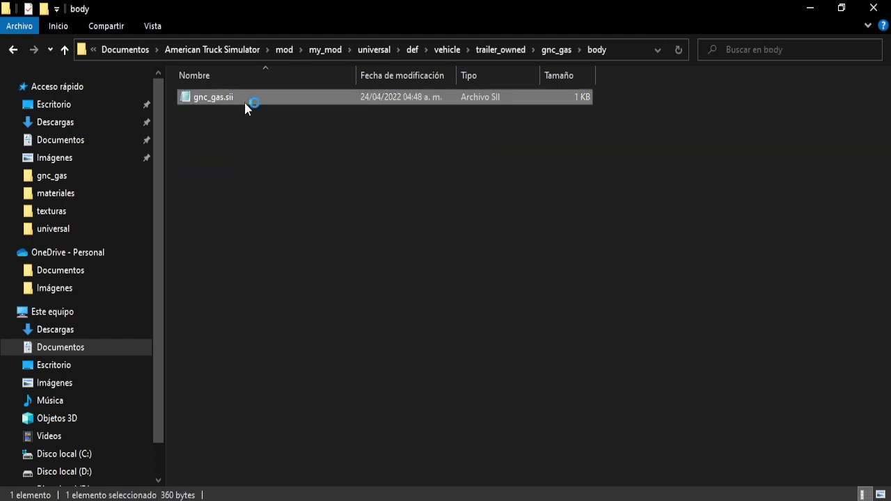
Step: Set the icon value in the body's gnc_gas.sii to gas01, save and close the file, and return to the gnc_gas folder
drag(359, 270, 283, 270)
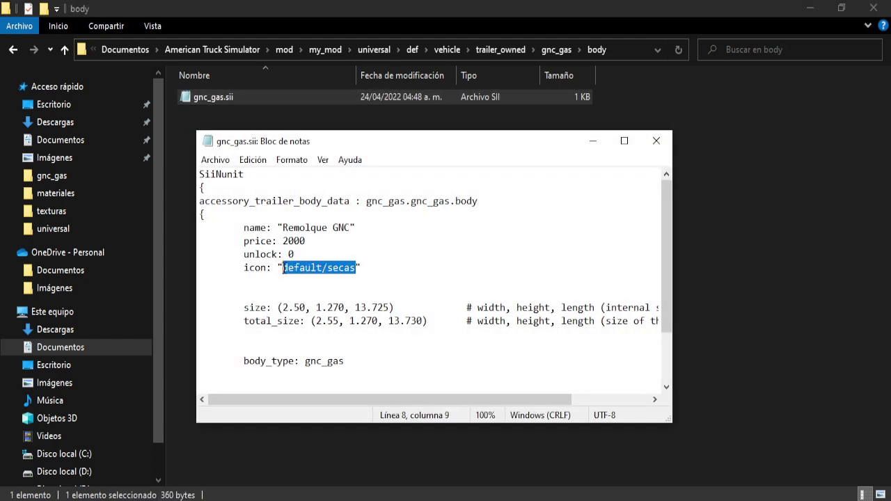
text(gas01)
click(215, 159)
click(230, 226)
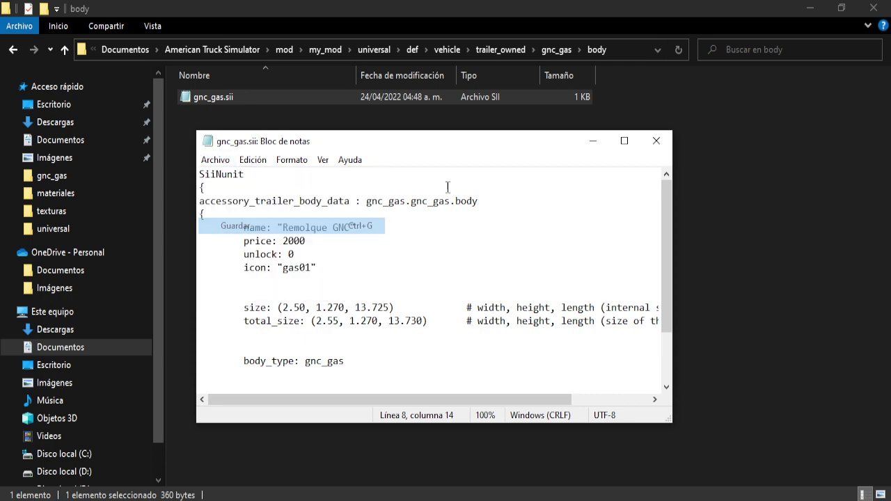
click(656, 141)
click(13, 49)
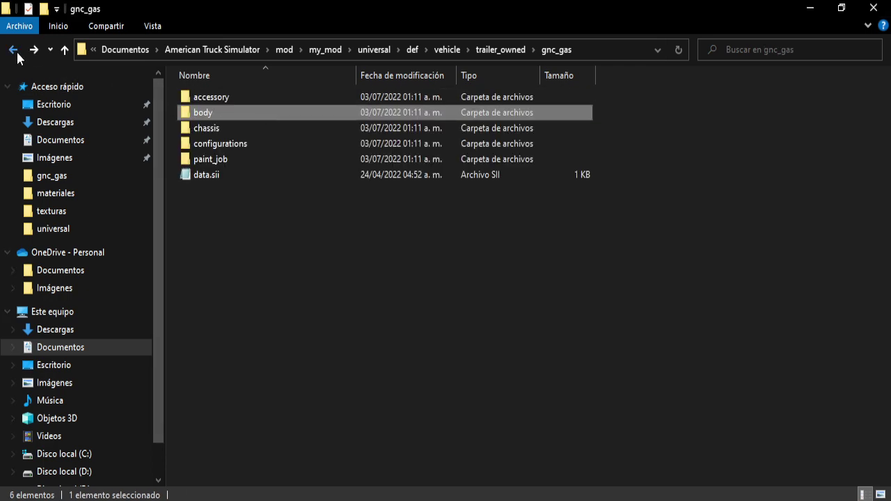
Step: Set the icon in the gnc_gas chassis file trailer1.sii to "gas01", save the file and close it
double_click(220, 126)
double_click(224, 98)
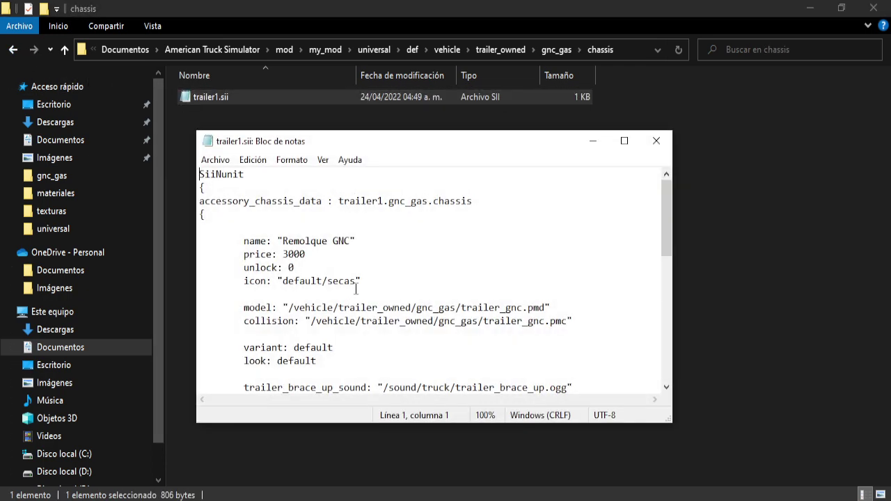
drag(355, 284, 282, 282)
text(gas01)
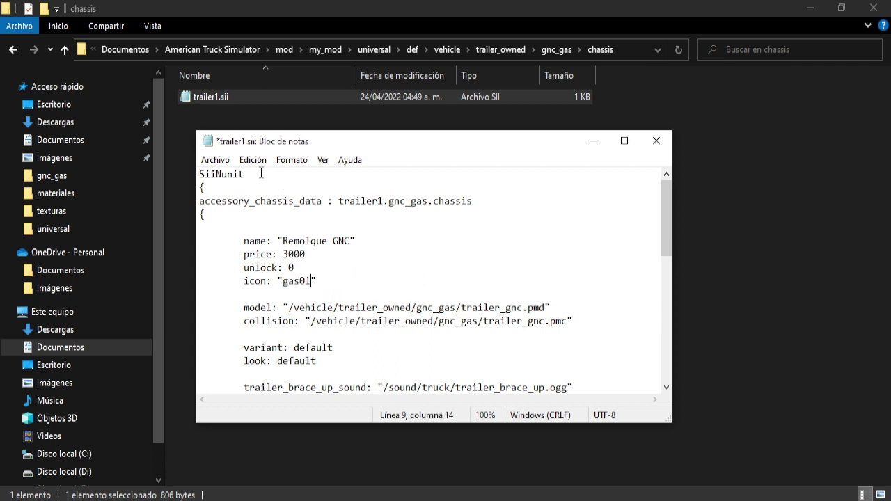
click(215, 159)
click(230, 225)
click(656, 140)
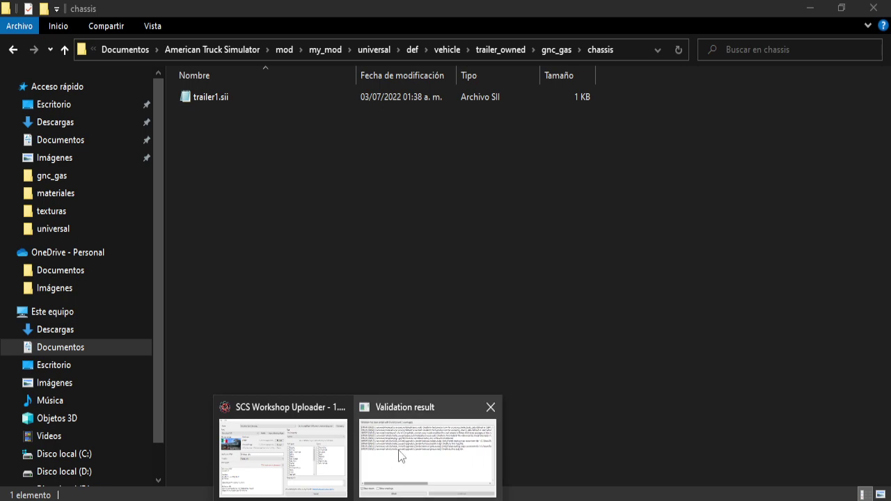
Step: In SCS Workshop Uploader, abort the old validation result, retry the Remolque GNC upload and hide the warnings in the new result
click(415, 446)
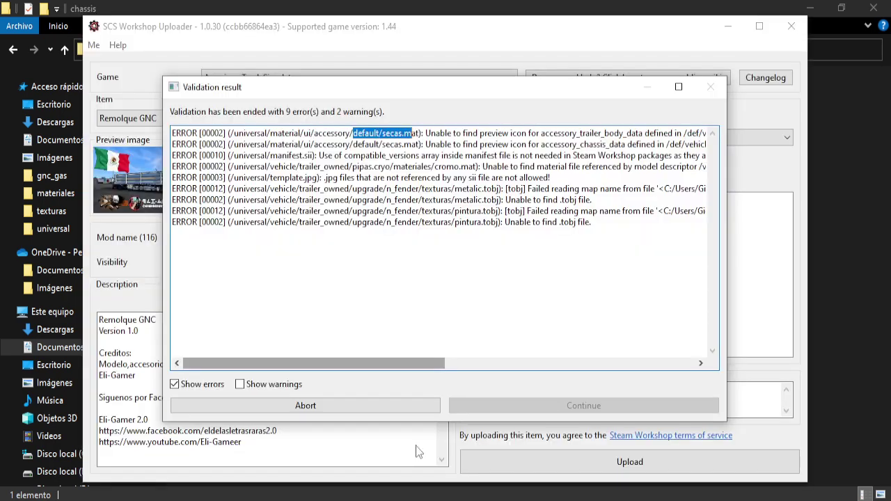
click(338, 405)
click(595, 473)
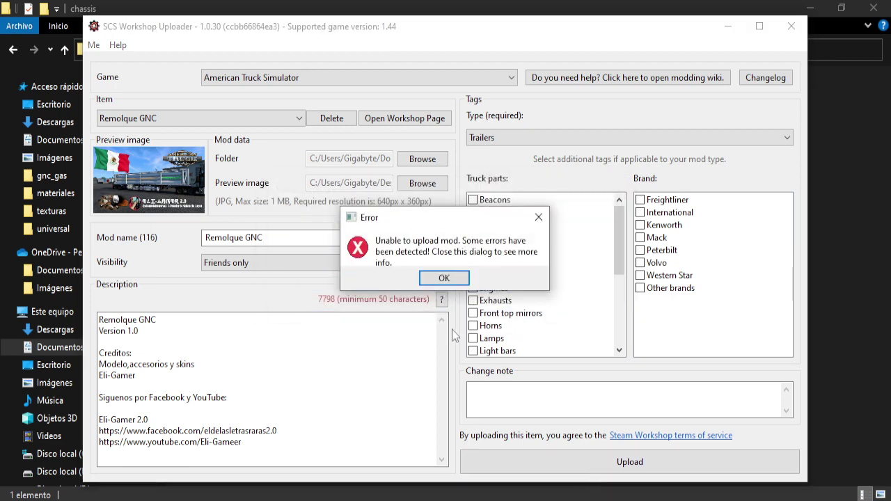
click(443, 279)
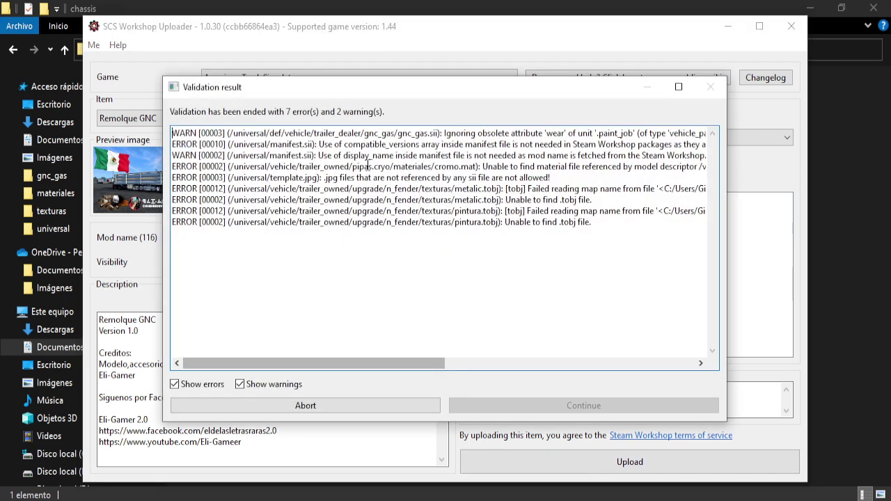
mouse_move(410, 363)
mouse_down()
mouse_move(457, 358)
mouse_move(398, 363)
mouse_up()
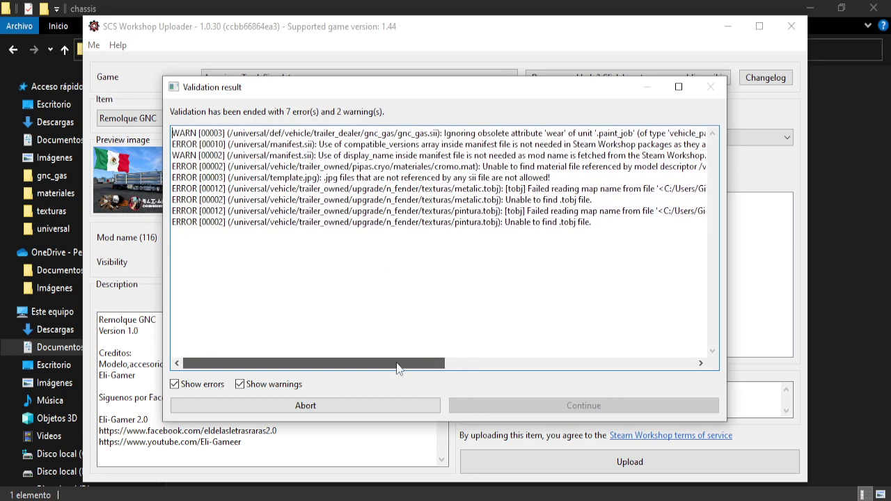
click(262, 387)
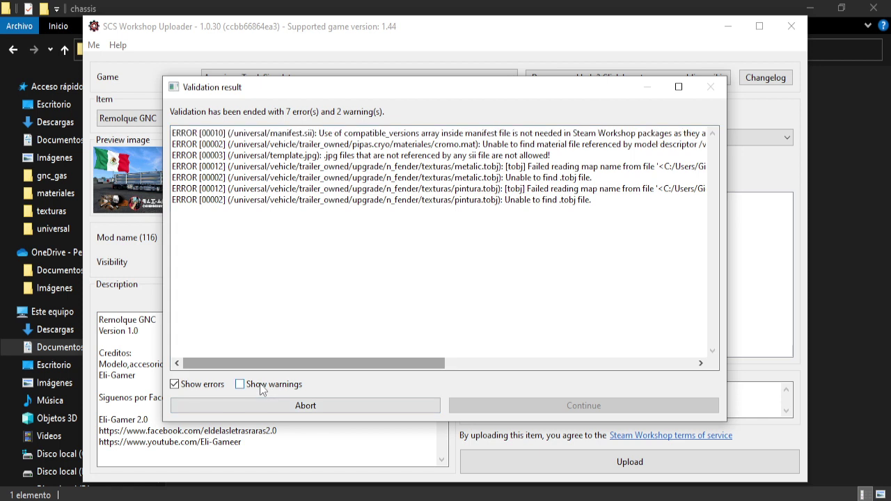
drag(265, 364, 284, 359)
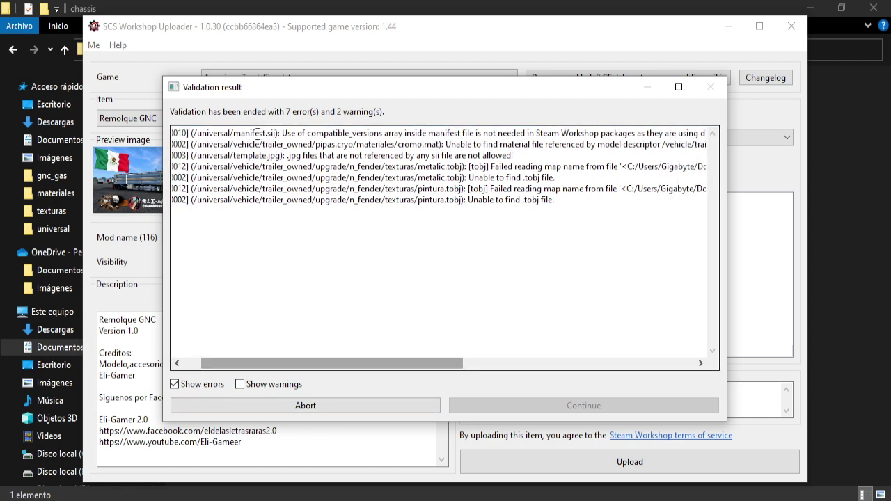
Step: In File Explorer, open manifest.sii from the universal folder, remove the compatible_versions line with its blank lines, and save and close the file
mouse_move(236, 480)
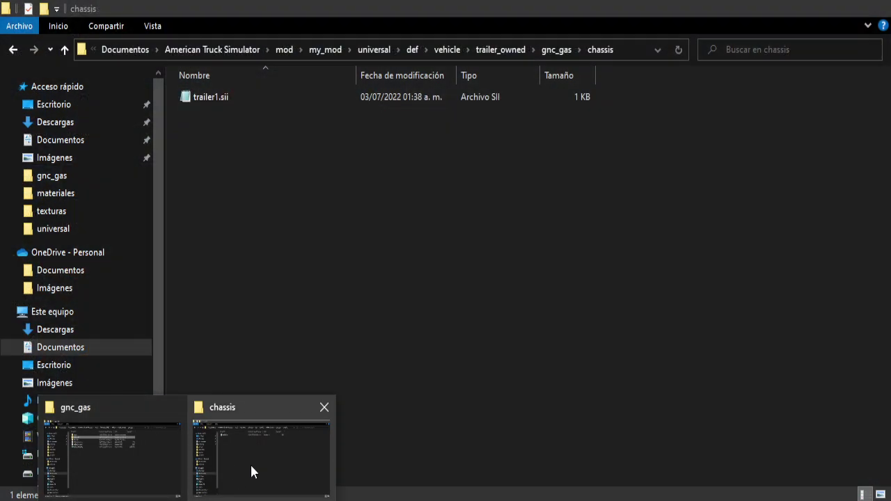
click(250, 463)
click(373, 49)
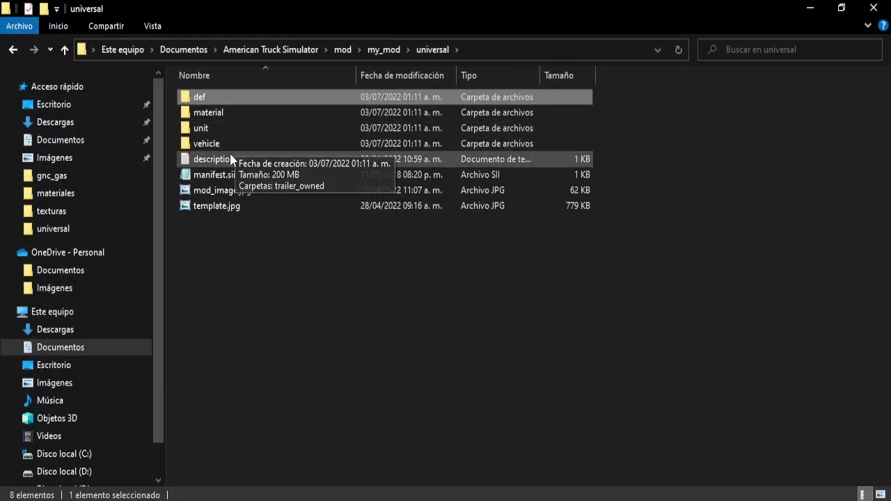
double_click(216, 174)
drag(394, 334, 218, 336)
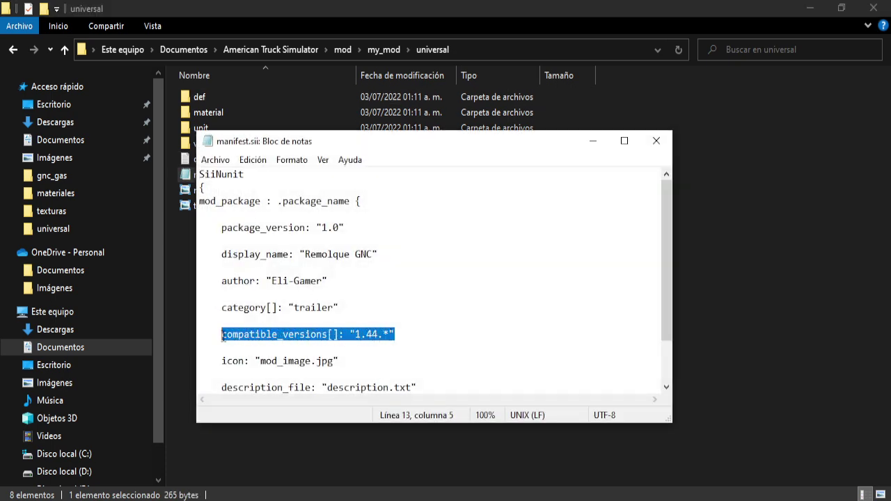
key(BackSpace)
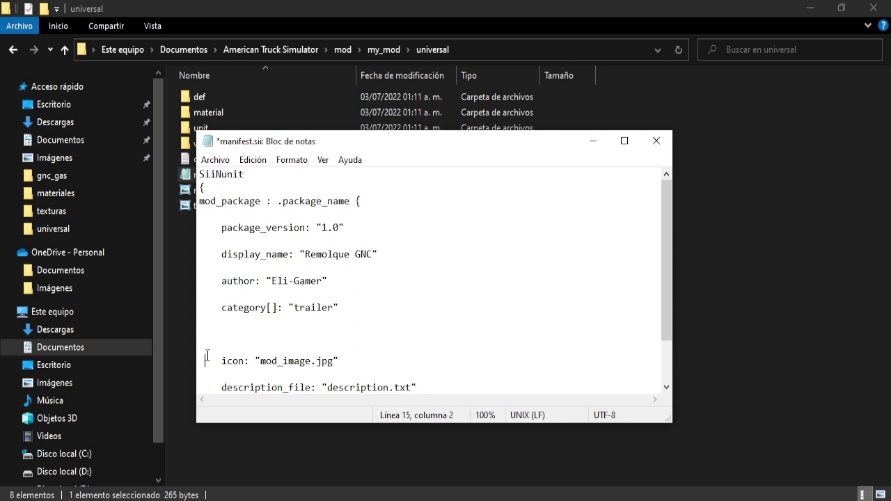
key(BackSpace)
key(BackSpace)
key(BackSpace)
key(BackSpace)
key(BackSpace)
key(BackSpace)
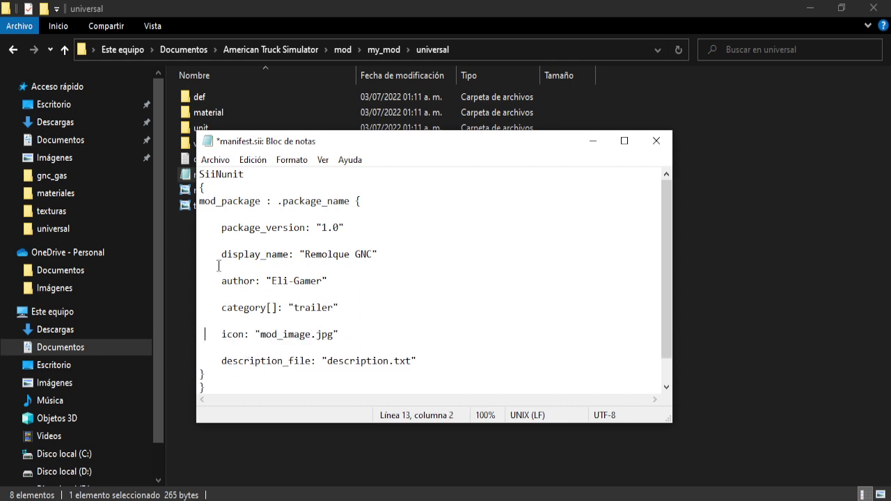
click(215, 160)
click(411, 227)
click(656, 140)
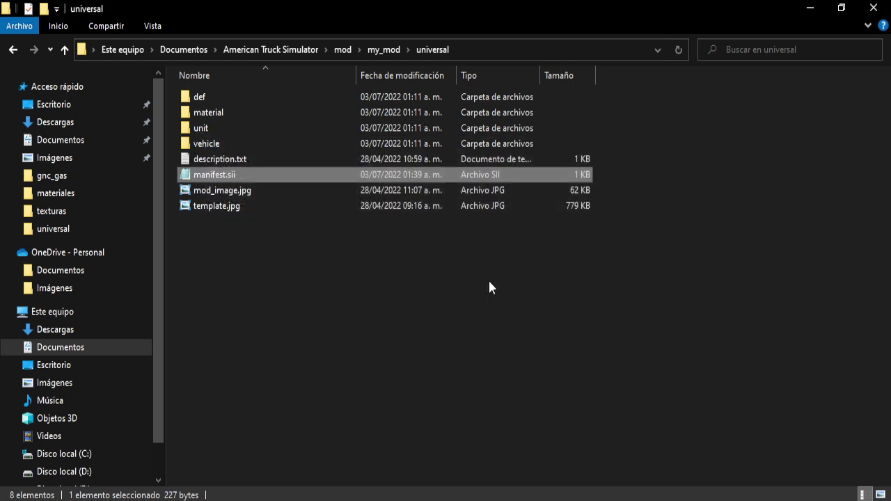
Step: Reopen manifest.sii to check its remaining entries, including the category value, and close it without changes
double_click(348, 178)
scroll(364, 320, down, 1)
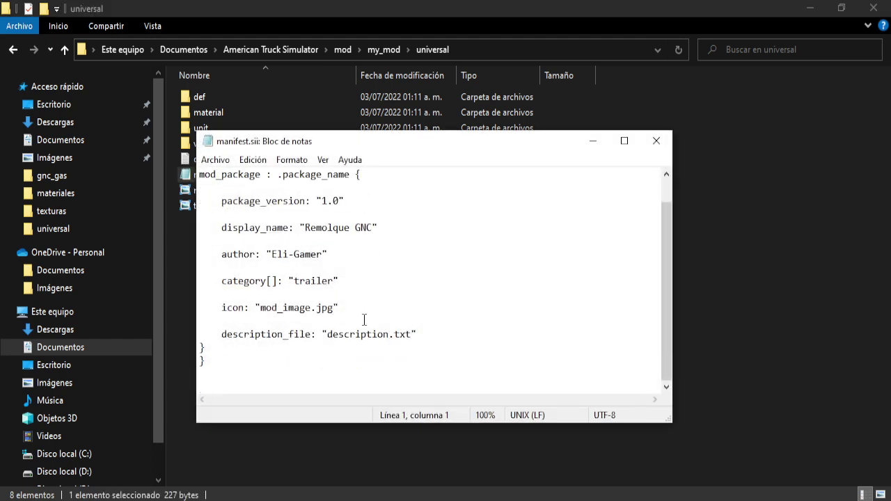
drag(332, 281, 295, 278)
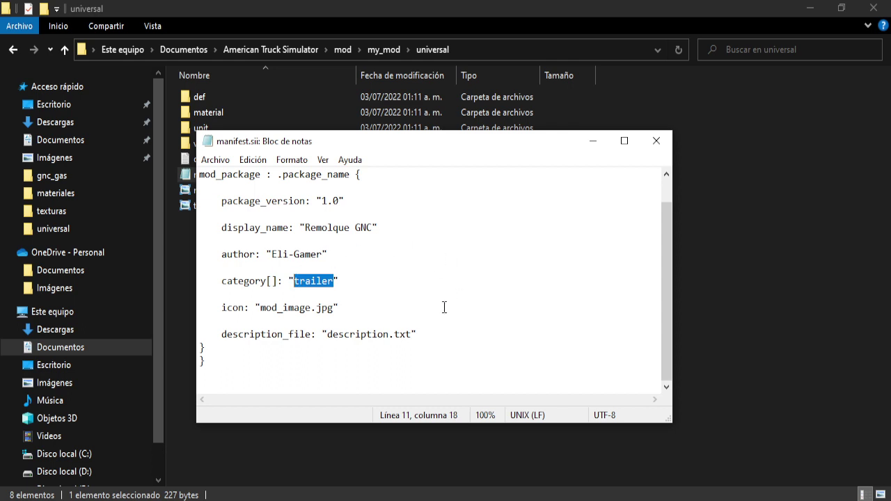
click(656, 140)
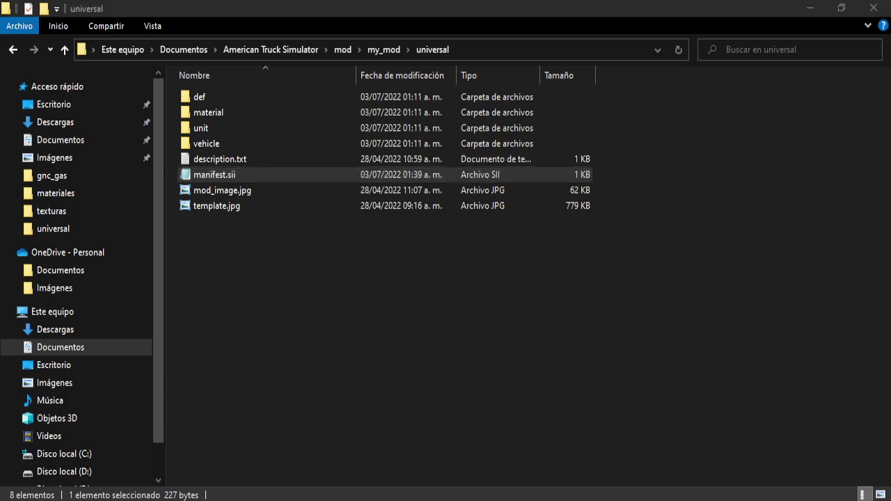
Step: Return to SCS Workshop Uploader, abort the old result, retry the upload and show only errors, checking the template.jpg entry
click(400, 447)
click(291, 407)
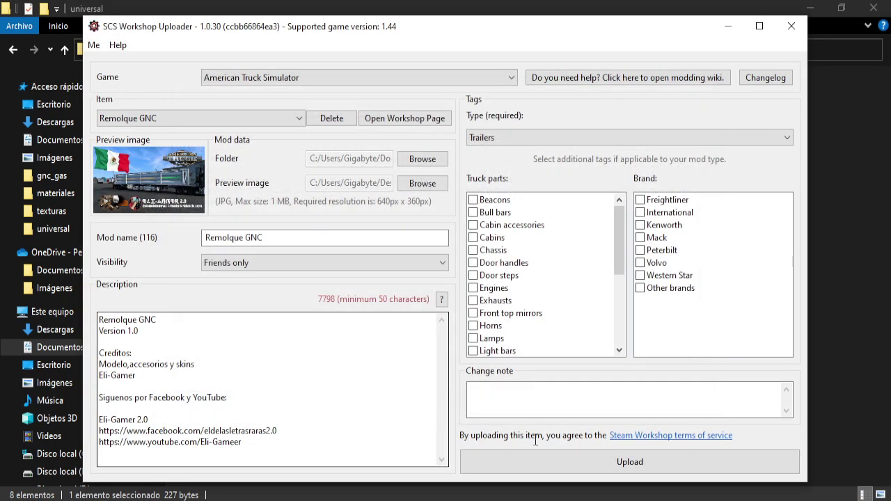
click(600, 463)
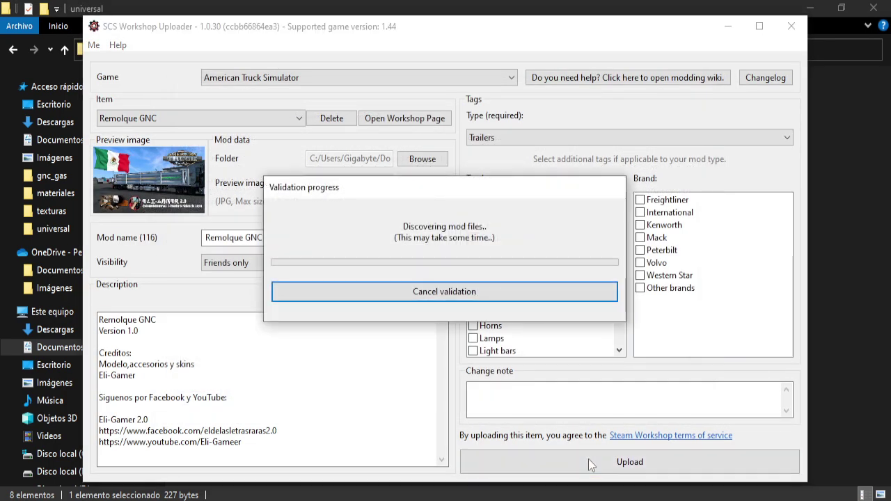
click(445, 278)
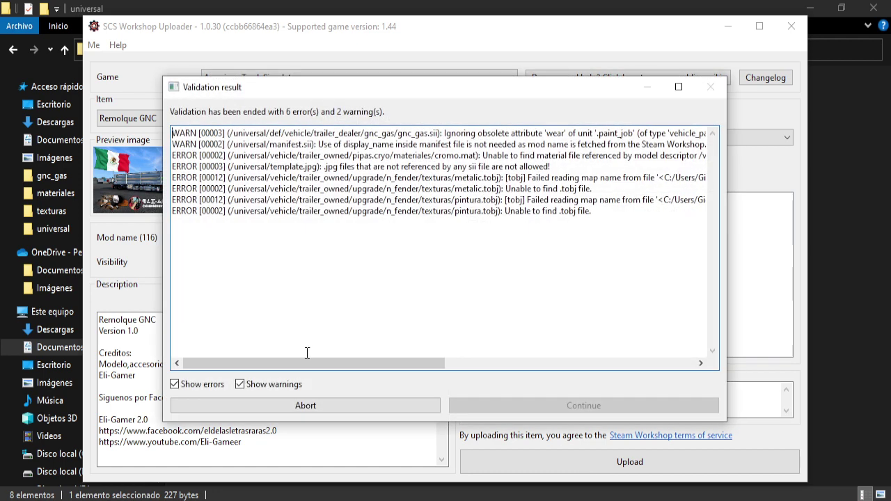
click(240, 385)
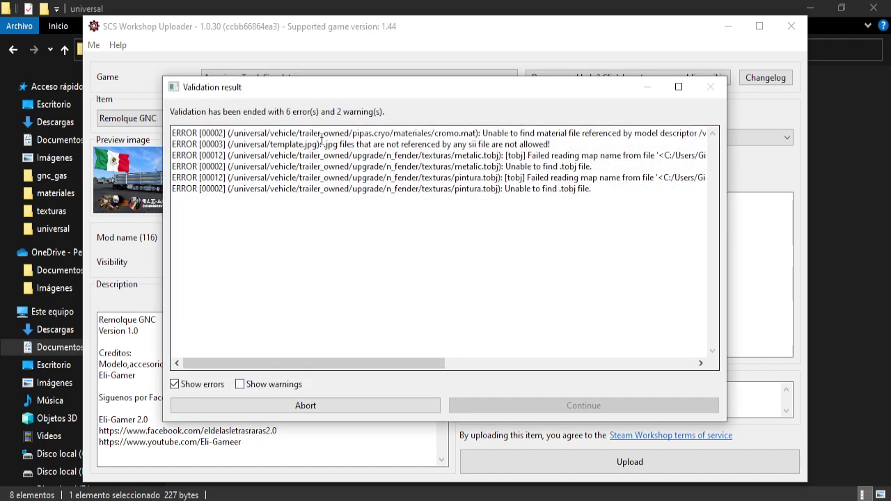
drag(276, 144, 290, 147)
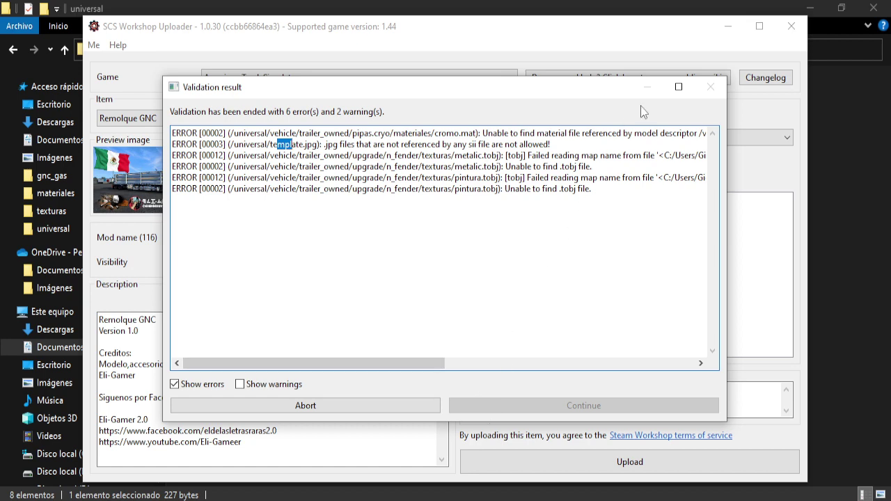
Step: Abort the validation, minimize the uploader and delete template.jpg from the mod's universal folder
click(390, 405)
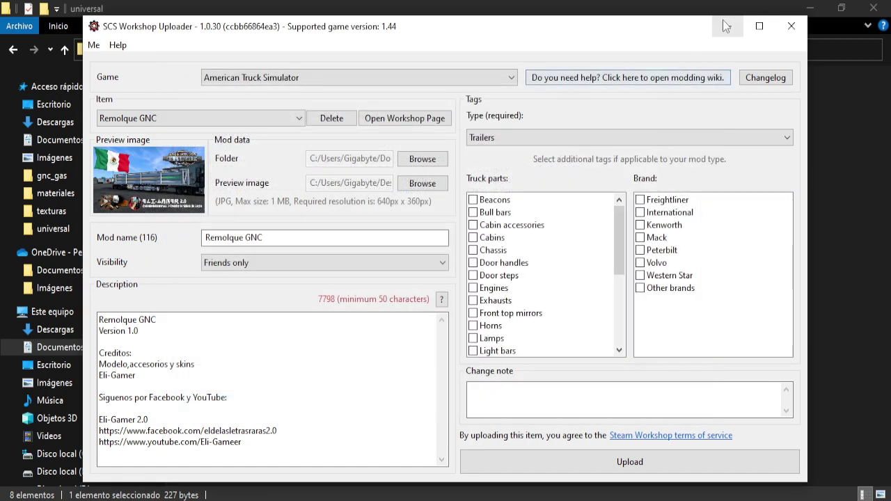
click(727, 25)
right_click(245, 205)
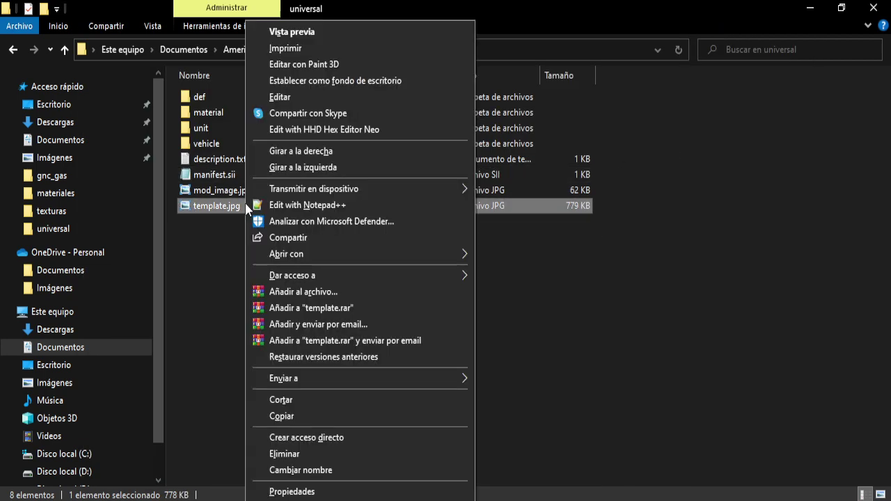
click(288, 454)
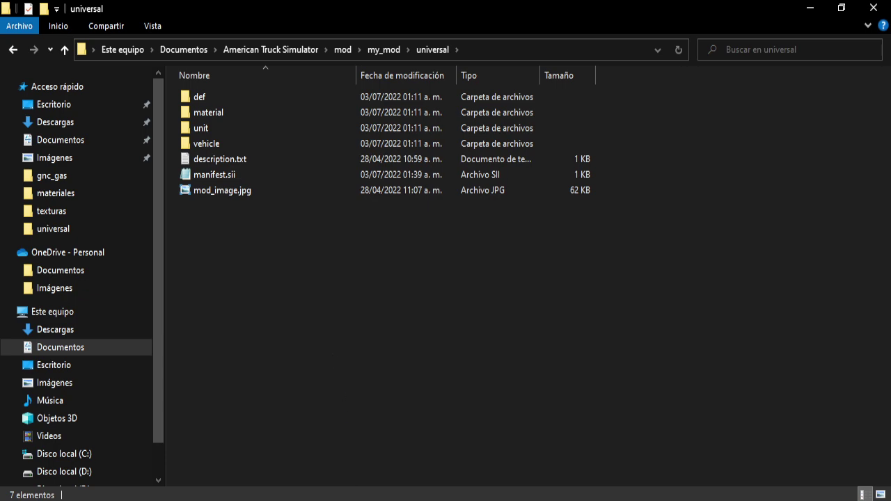
Step: Switch back to SCS Workshop Uploader, retry the mod upload and limit the validation result to errors
key(alt+Tab)
click(571, 470)
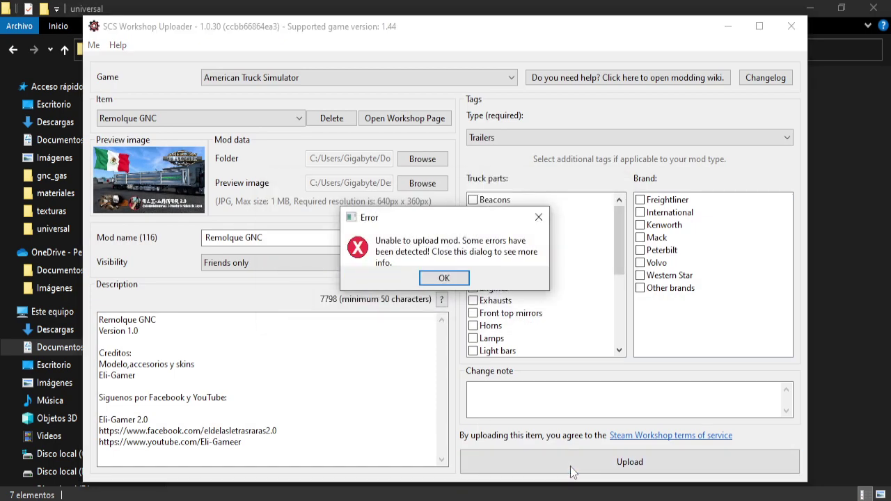
click(443, 279)
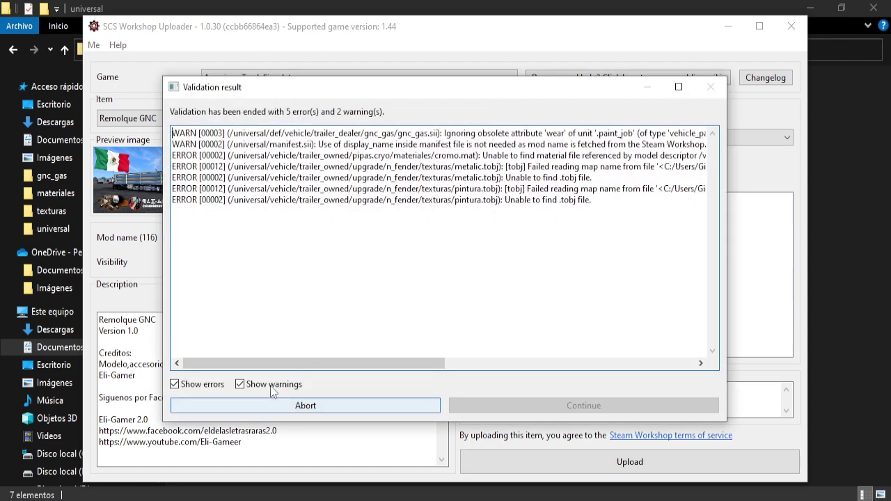
click(240, 384)
Step: Examine the validation errors for cromo.mat and the n_fender textures, including their file paths, and abort the validation
drag(382, 363, 356, 366)
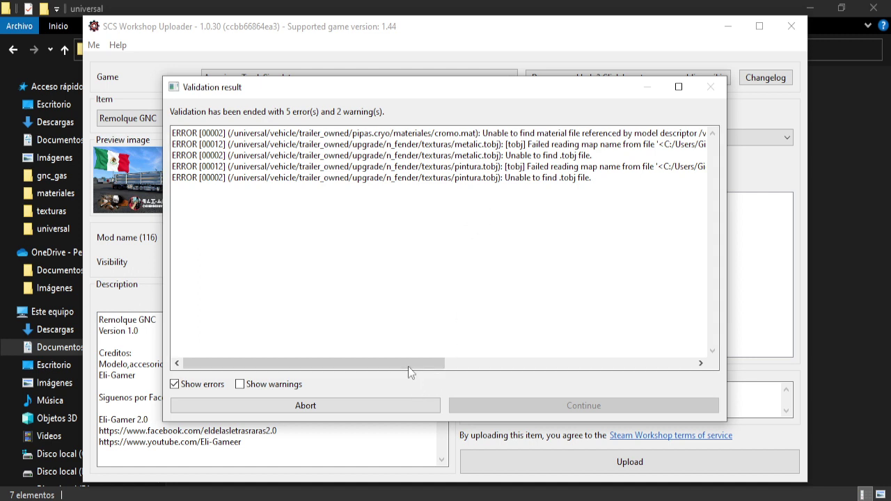
drag(408, 366, 392, 354)
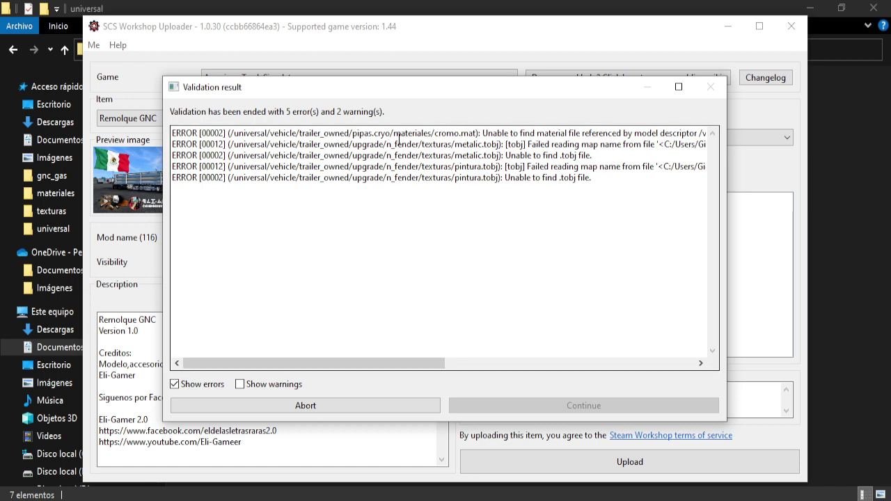
drag(391, 366, 404, 366)
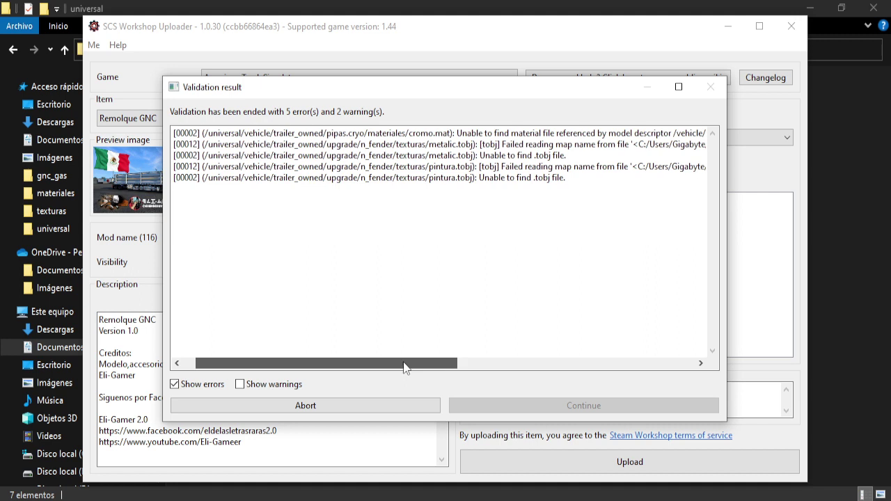
drag(342, 131, 437, 167)
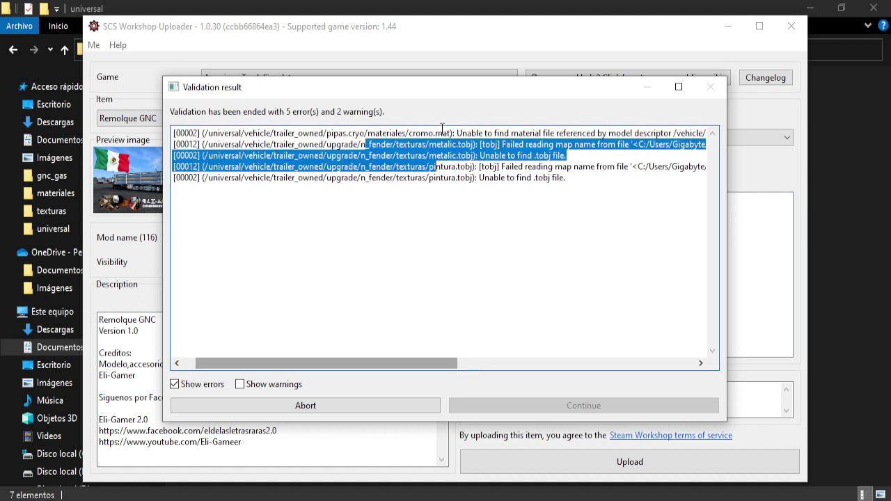
drag(428, 133, 396, 135)
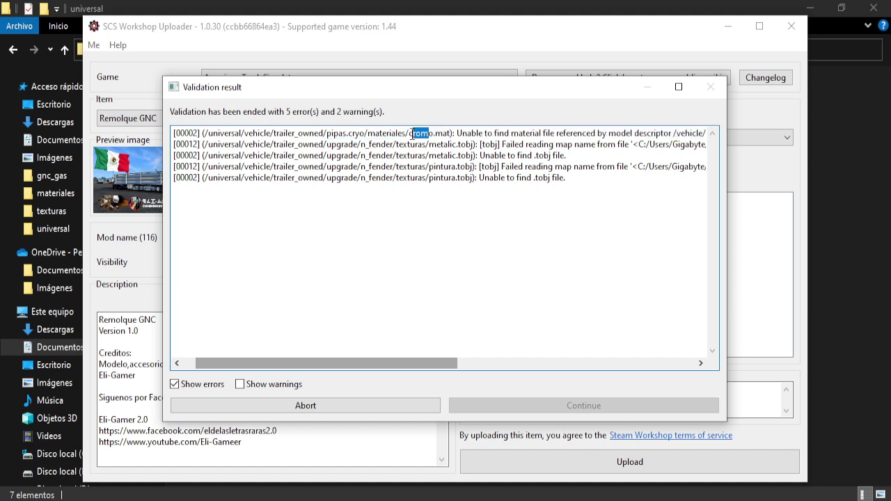
drag(397, 365, 385, 367)
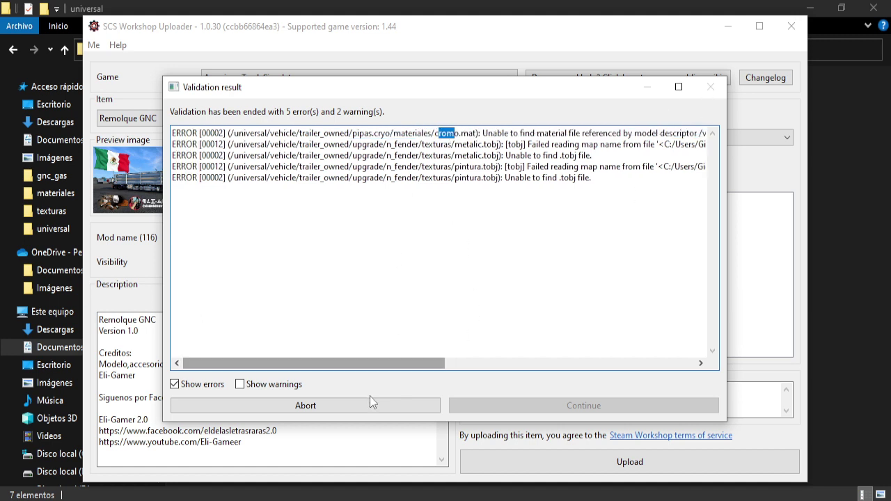
click(398, 405)
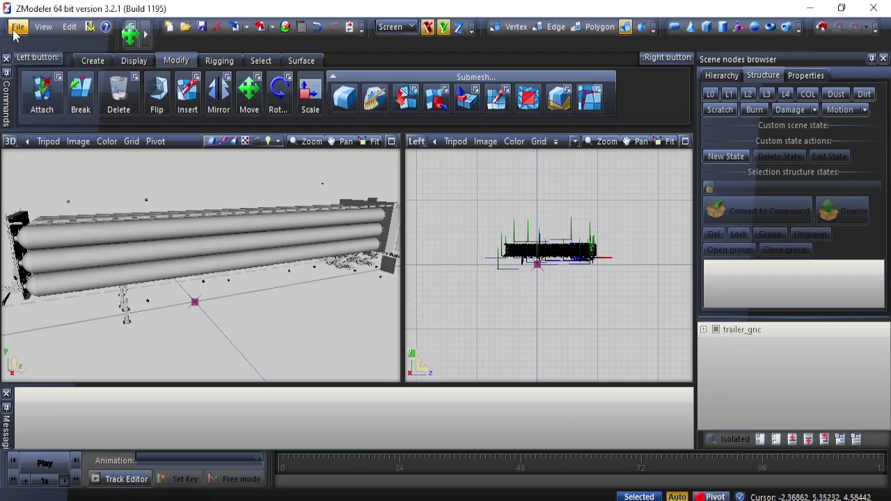
Step: Start an empty scene in place of the trailer and import gas_gnc.pmd from the gnc_gas cargo folder
click(18, 27)
click(21, 46)
click(473, 299)
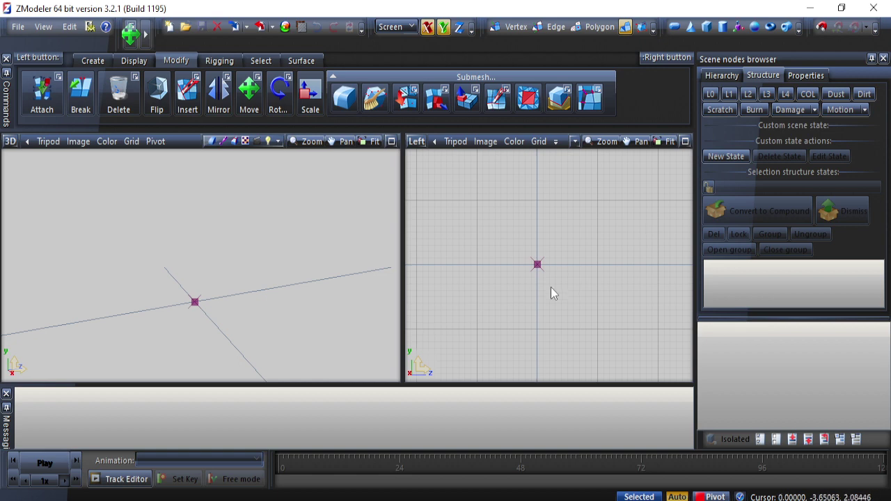
click(235, 27)
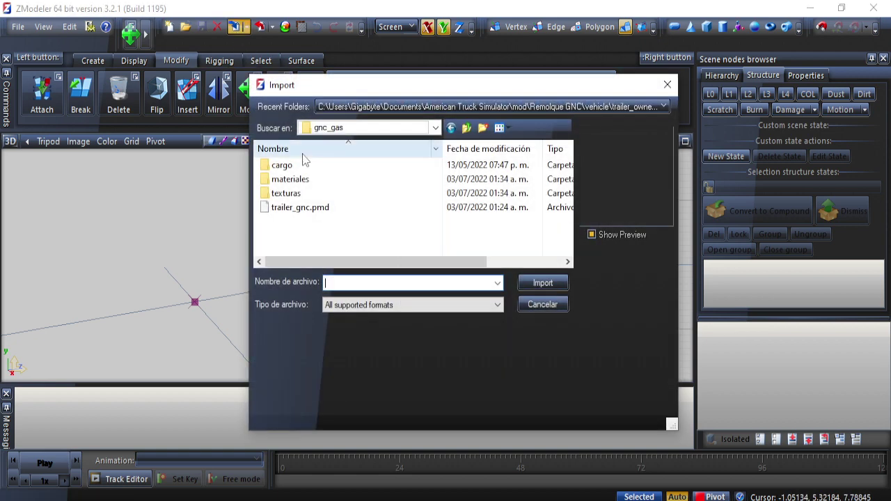
double_click(307, 164)
click(325, 169)
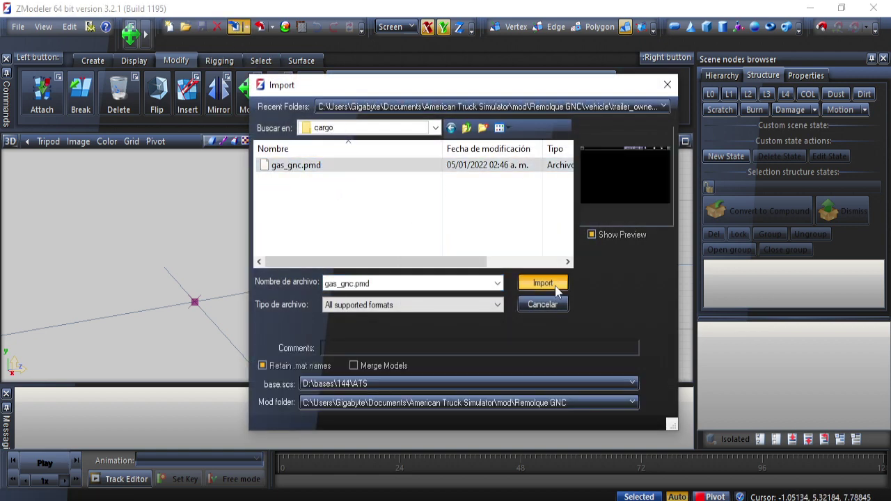
click(555, 286)
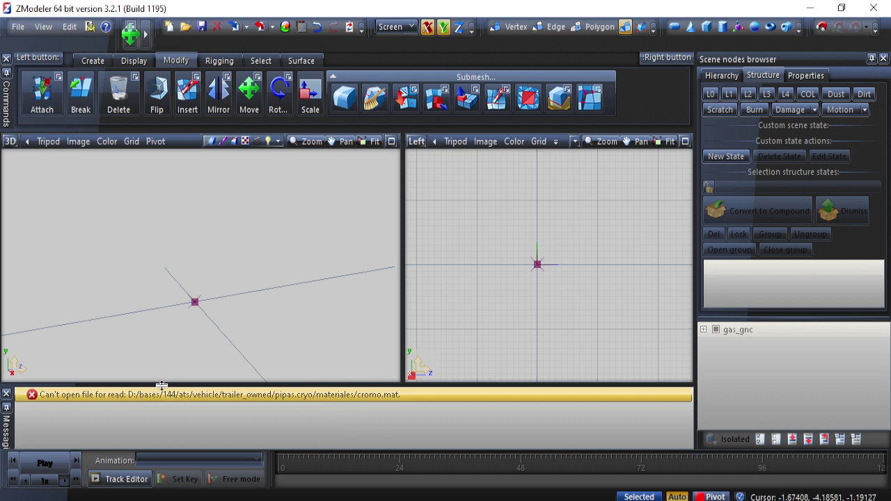
Step: Clear the cromo.mat read error from the message list and inspect the imported gas_gnc model in the 3D view
right_click(315, 398)
click(338, 406)
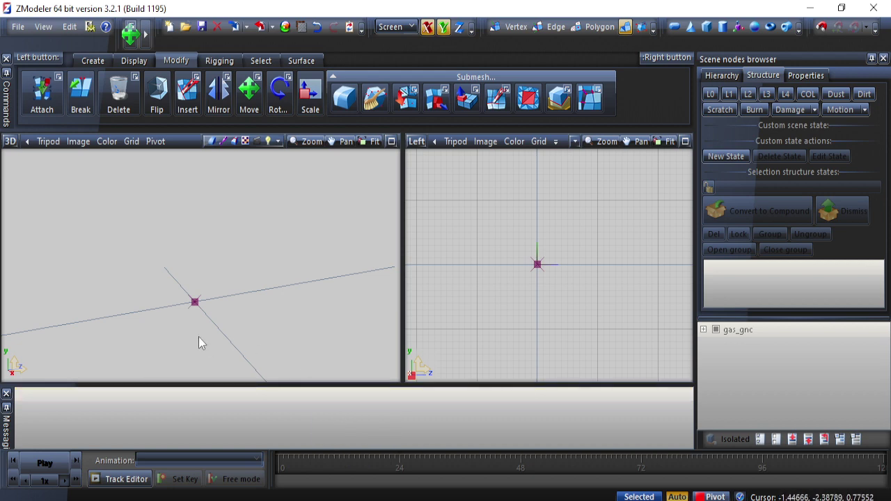
middle_drag(199, 338, 167, 249)
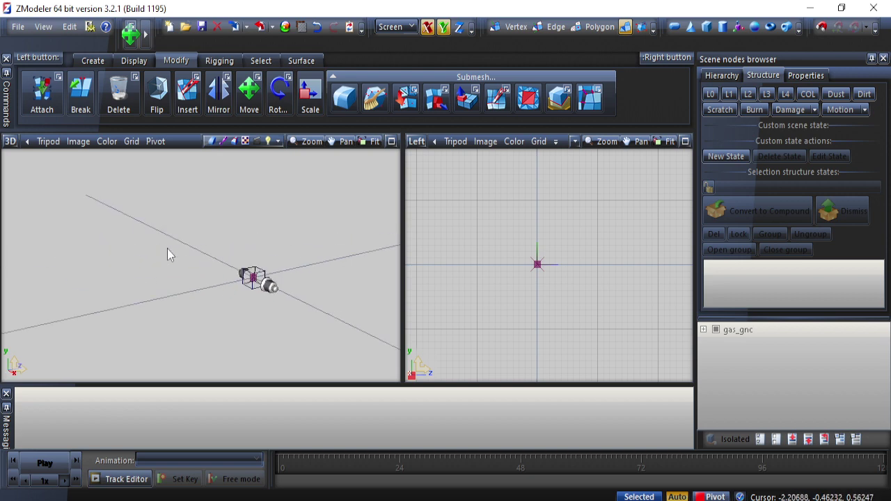
middle_drag(304, 299, 276, 299)
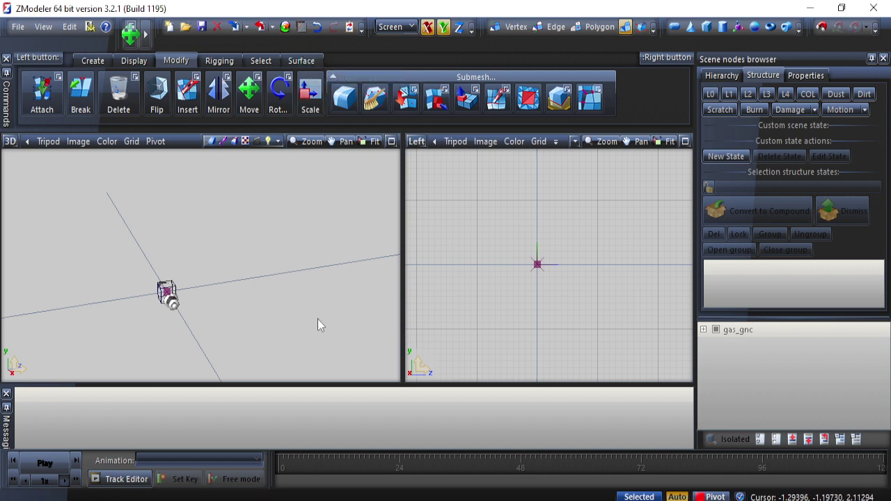
Step: Check the scene's unused textures and delete the gas_gnc_1_gas_gnc material from the Material Browser
click(307, 32)
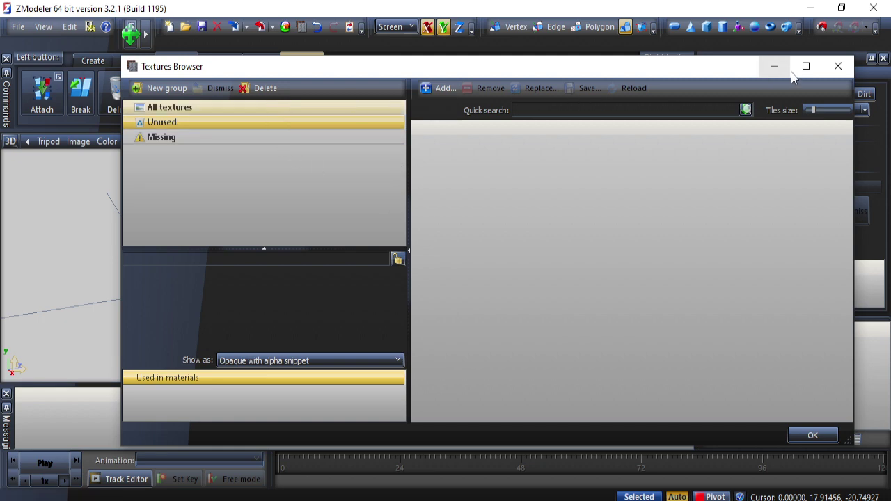
click(774, 66)
click(286, 29)
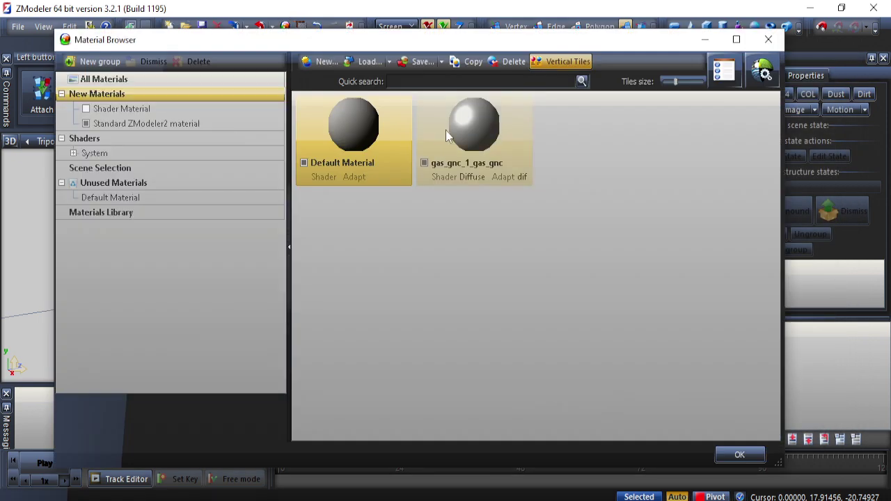
click(445, 131)
click(508, 61)
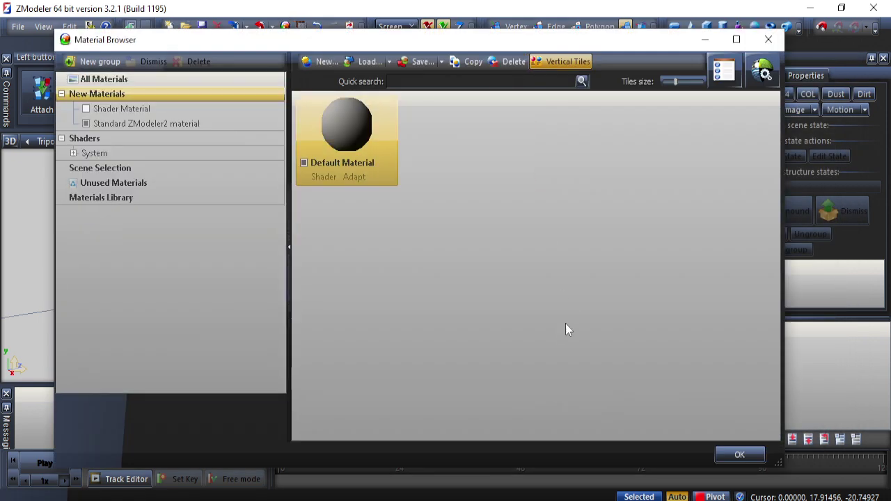
click(768, 39)
Step: Load sombra.mat from the gnc_gas materiales folder into the Material Browser and return to the scene
click(282, 28)
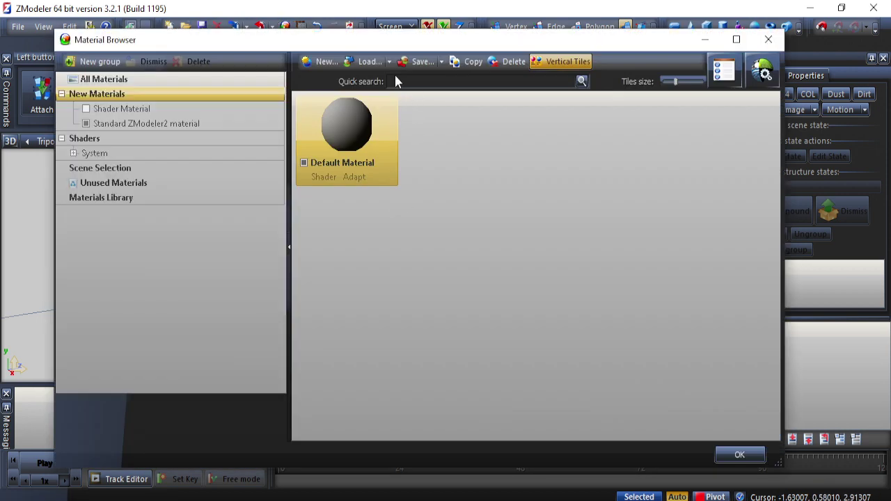
click(370, 61)
click(376, 130)
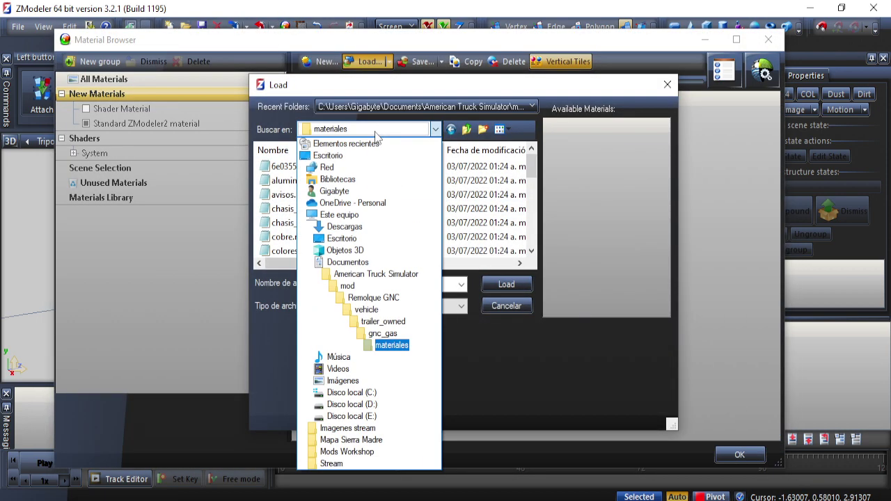
click(383, 333)
double_click(319, 180)
scroll(330, 204, down, 5)
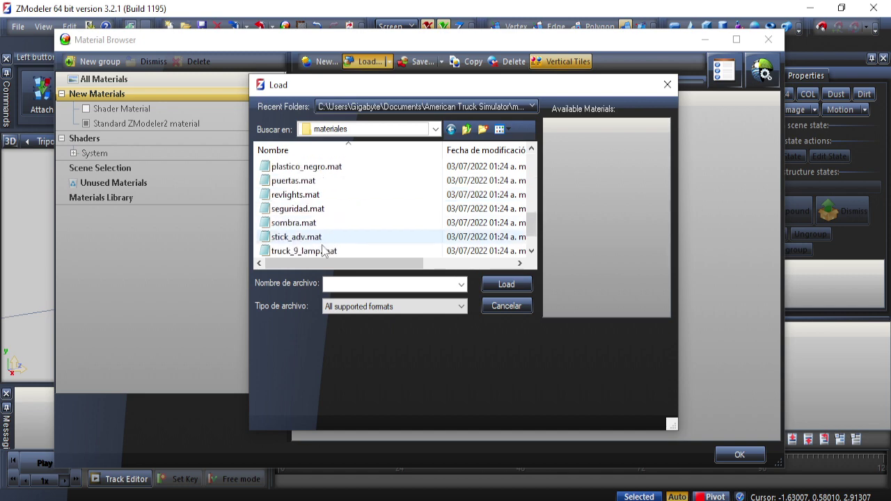
click(293, 195)
click(516, 289)
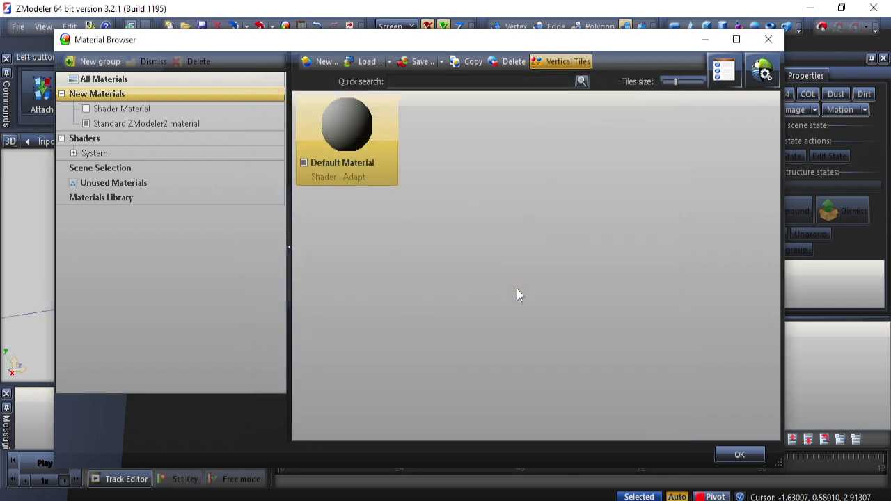
click(762, 69)
Step: Isolate Defaultpart of gas_gnc, set its polygon material to sombra and end the isolation
double_click(728, 332)
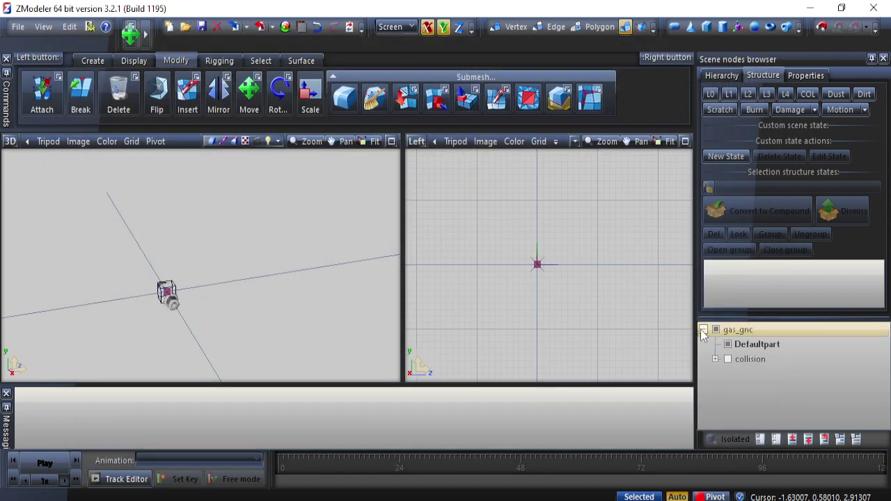
click(762, 345)
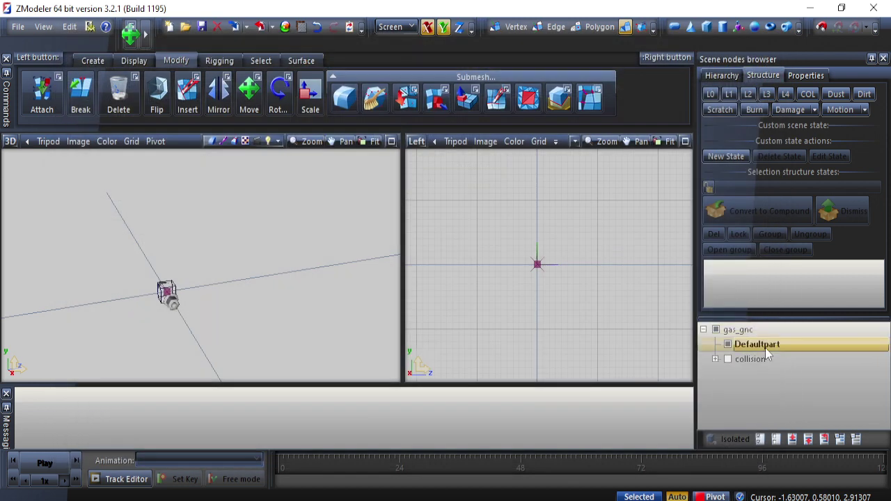
click(735, 439)
click(805, 75)
drag(884, 179, 885, 238)
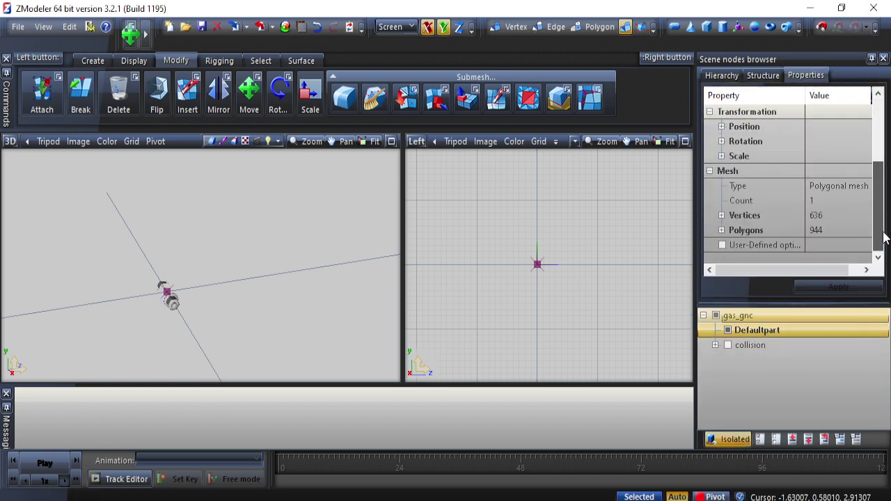
click(859, 231)
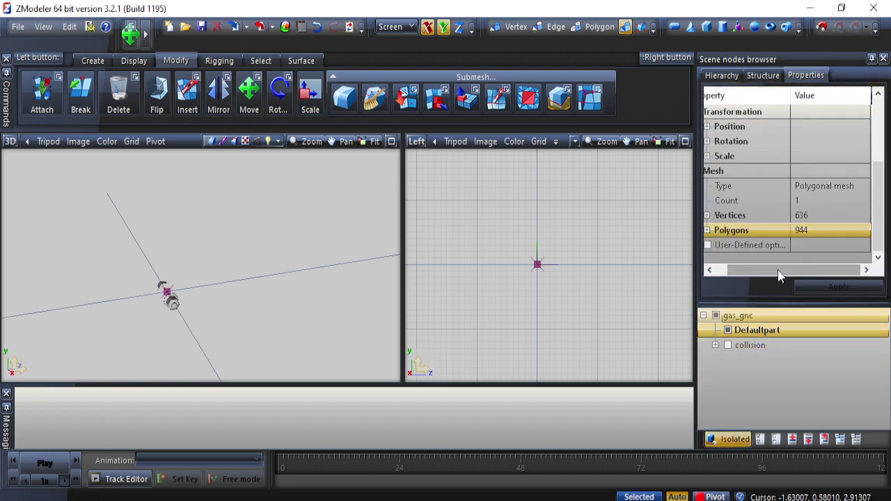
click(711, 230)
click(829, 258)
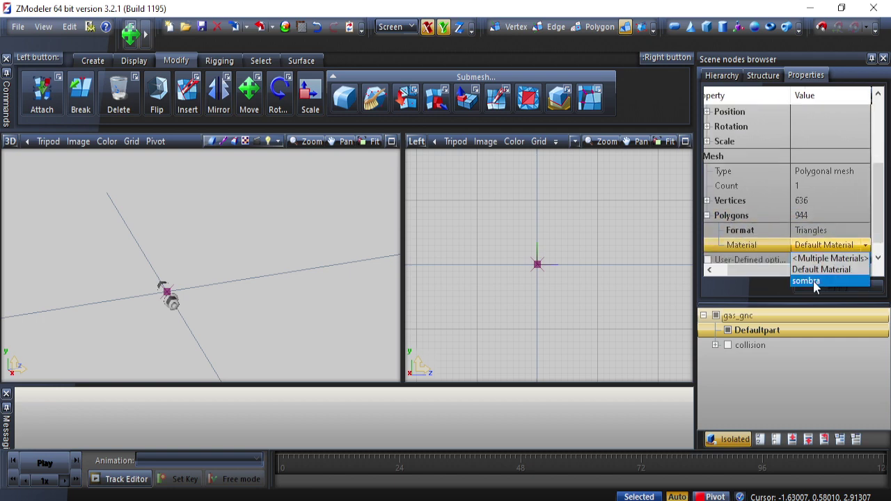
click(831, 281)
click(731, 439)
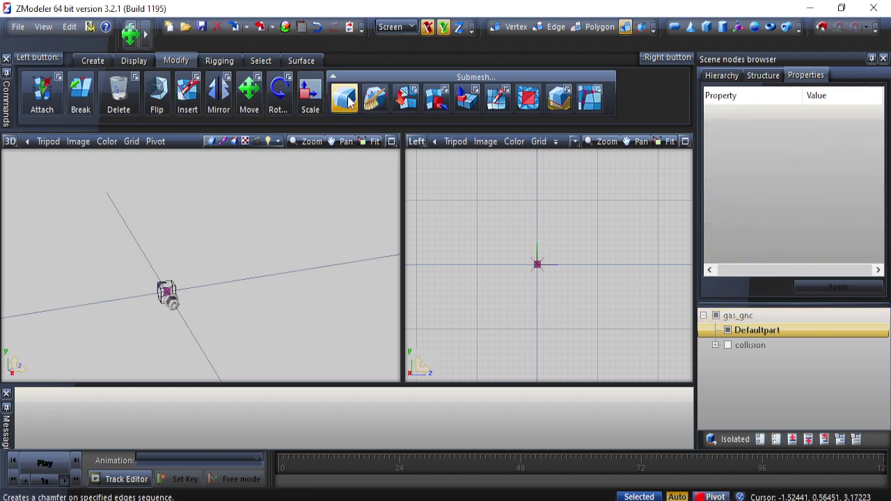
Step: Export the model over gas_gnc.pmd in the cargo folder as SCS Software Prism 3D, ATS/ETS2 version
click(261, 26)
click(308, 167)
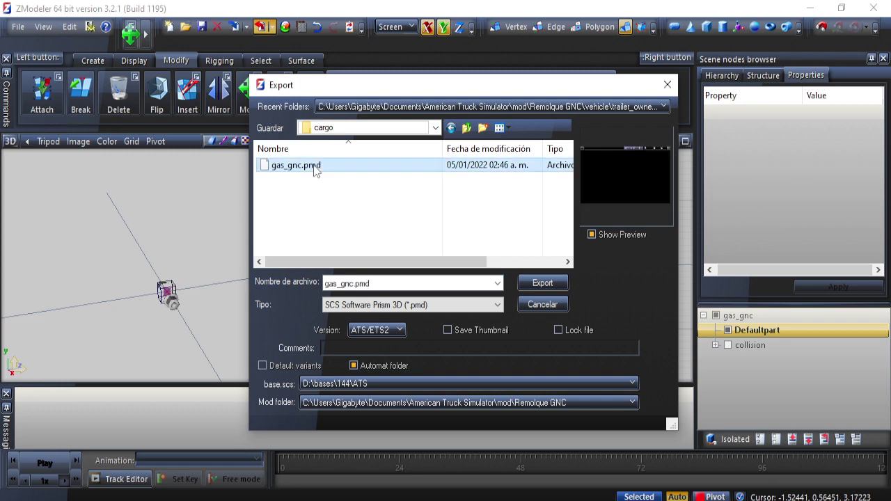
click(542, 282)
click(475, 263)
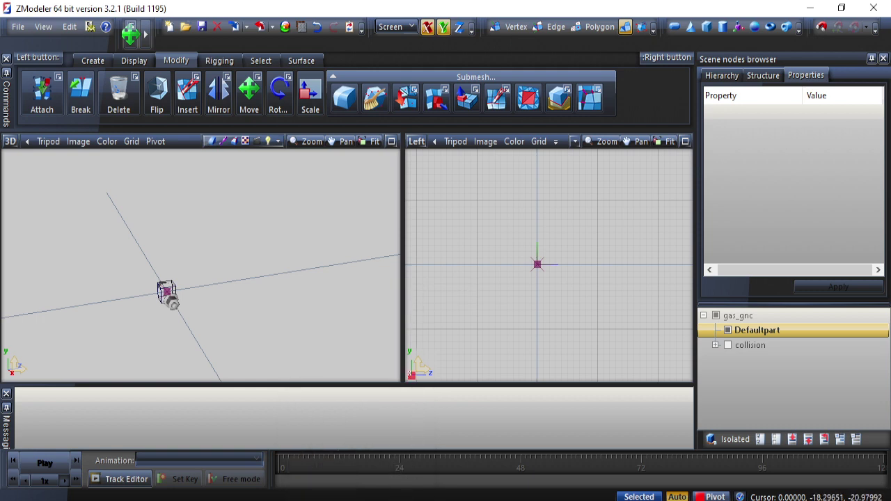
Step: Switch to SCS Workshop Uploader, upload the Remolque GNC mod again and hide the warnings in the validation result
key(alt+Tab)
click(591, 461)
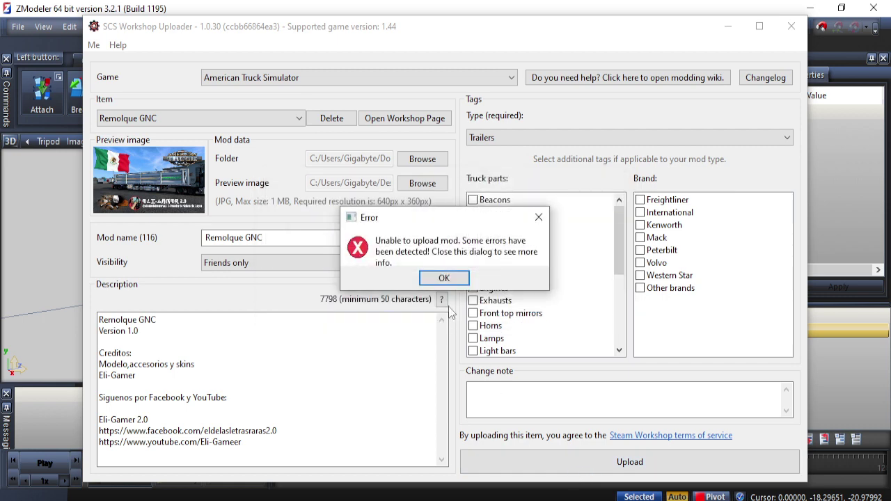
click(443, 278)
click(272, 384)
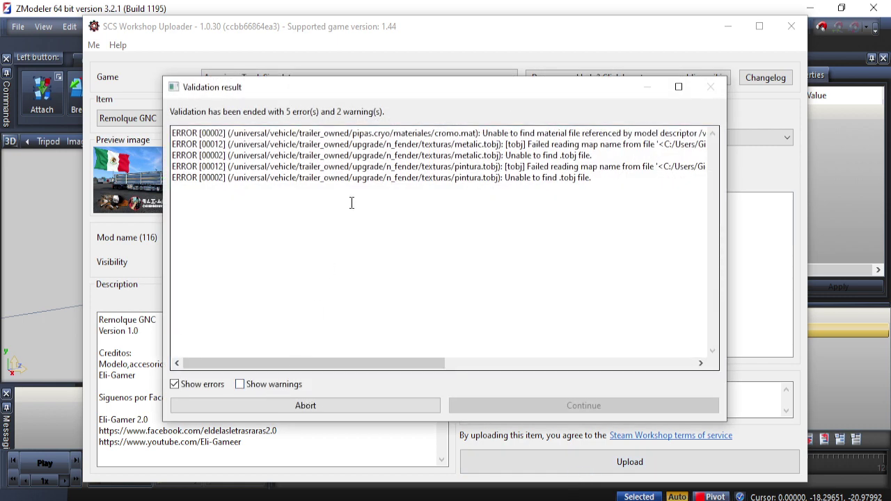
Step: Review the cromo.mat and n_fender texture errors, abort the validation and minimize the uploader
mouse_move(420, 365)
mouse_down()
mouse_move(551, 367)
mouse_move(419, 382)
mouse_up()
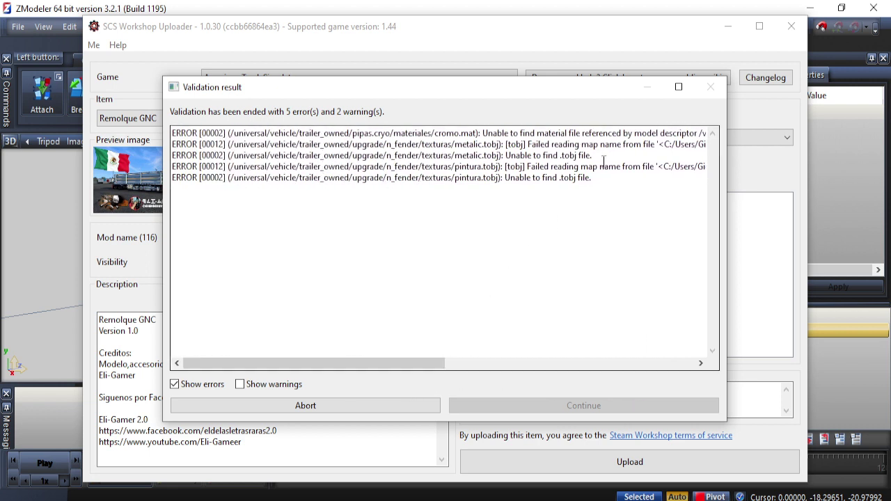
click(367, 406)
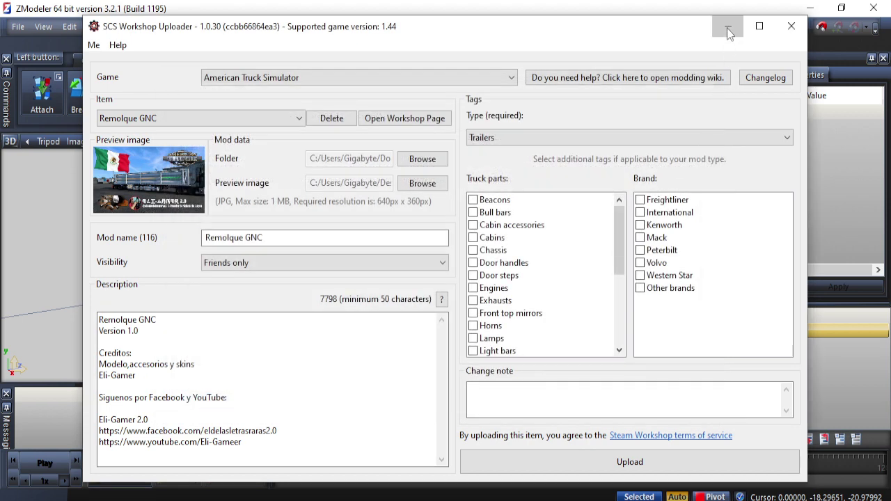
click(728, 26)
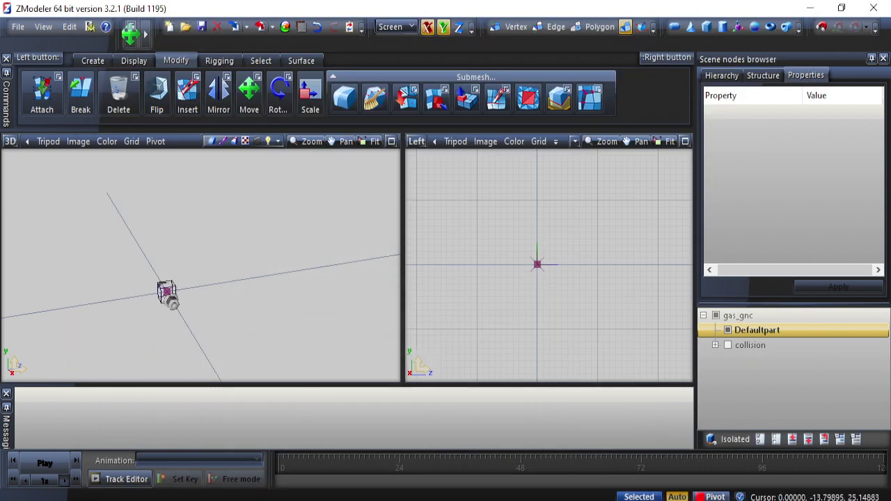
Step: Switch to File Explorer, go up to the Remolque GNC mod folder and select all of its contents
key(alt+Tab)
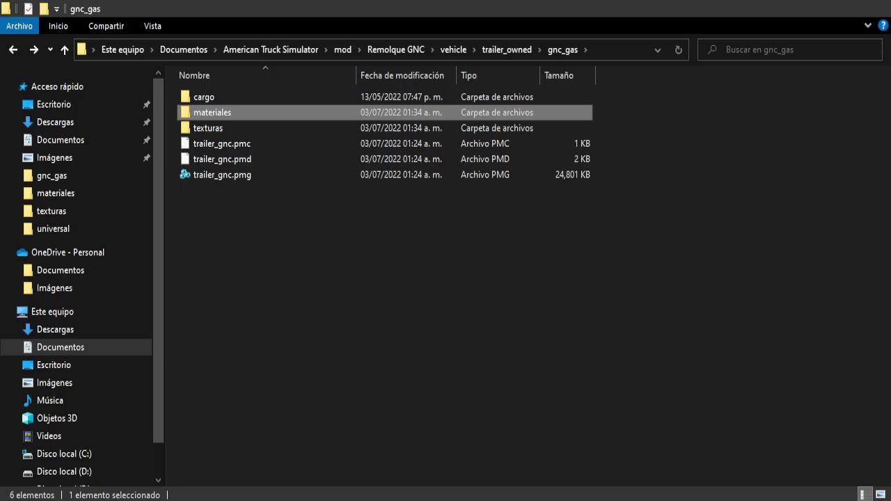
click(395, 49)
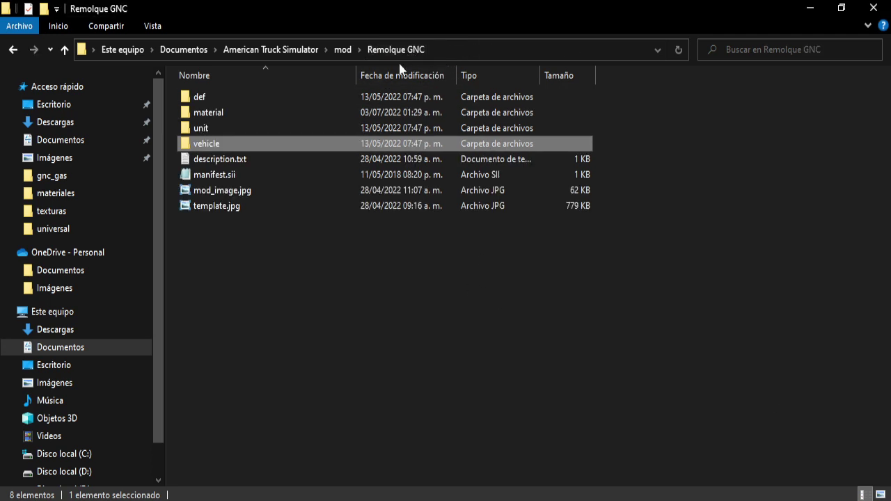
drag(401, 290, 323, 235)
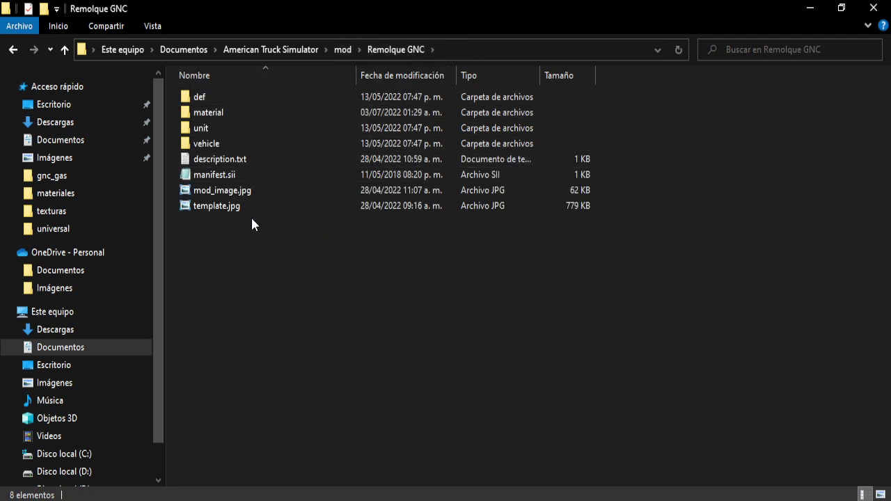
click(234, 148)
drag(472, 278, 214, 97)
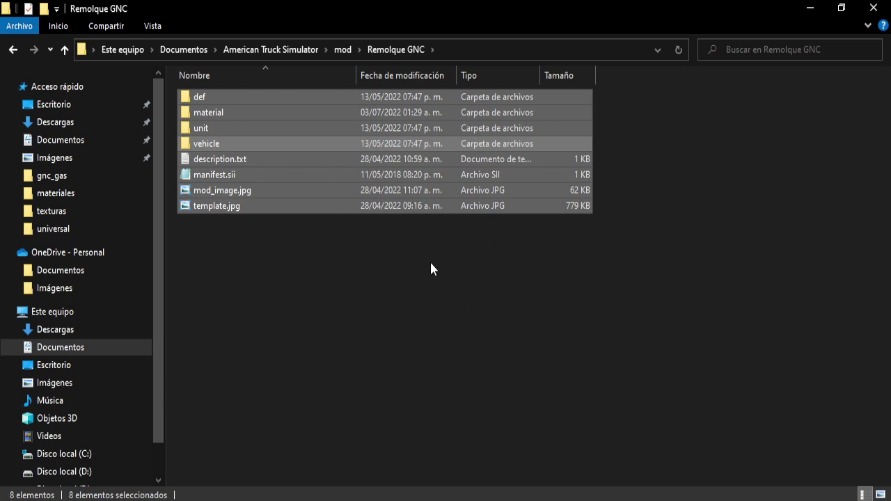
Step: Go to the mod folder and open the universal folder inside my_mod
scroll(368, 318, down, 10)
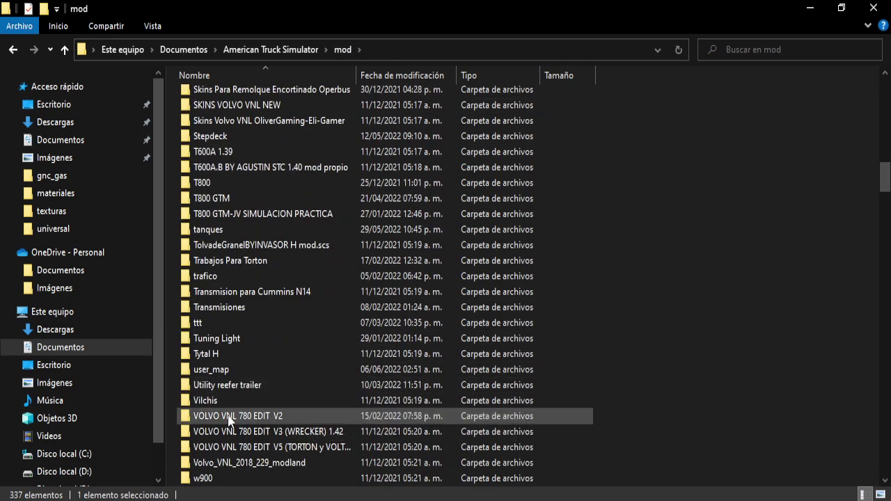
scroll(275, 319, down, 2)
scroll(273, 321, down, 2)
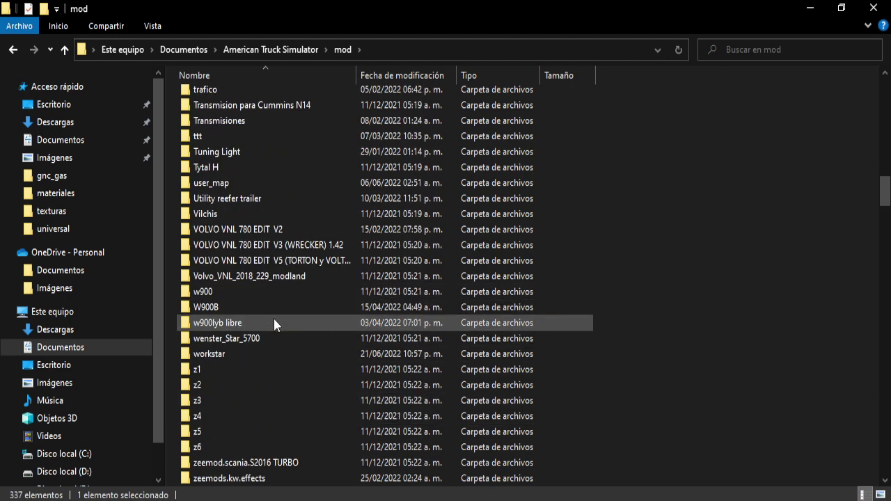
scroll(273, 327, up, 4)
scroll(286, 320, down, 4)
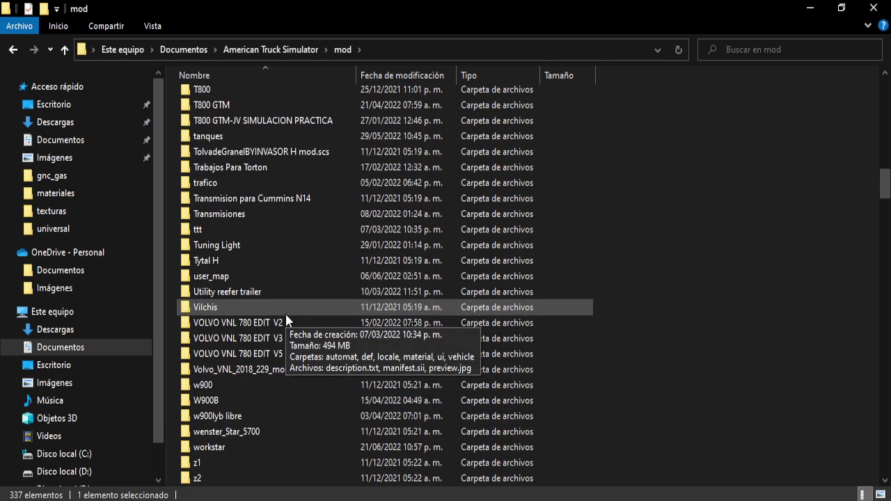
scroll(270, 341, up, 1)
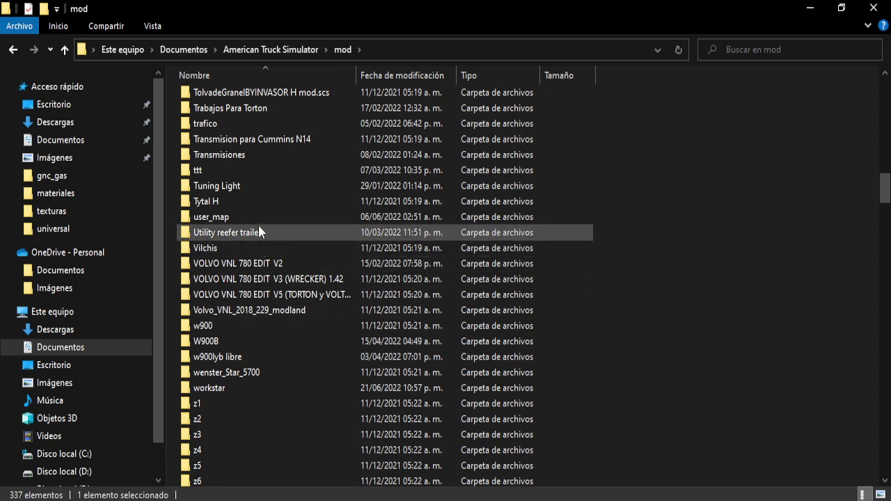
scroll(275, 236, up, 4)
scroll(274, 240, up, 1)
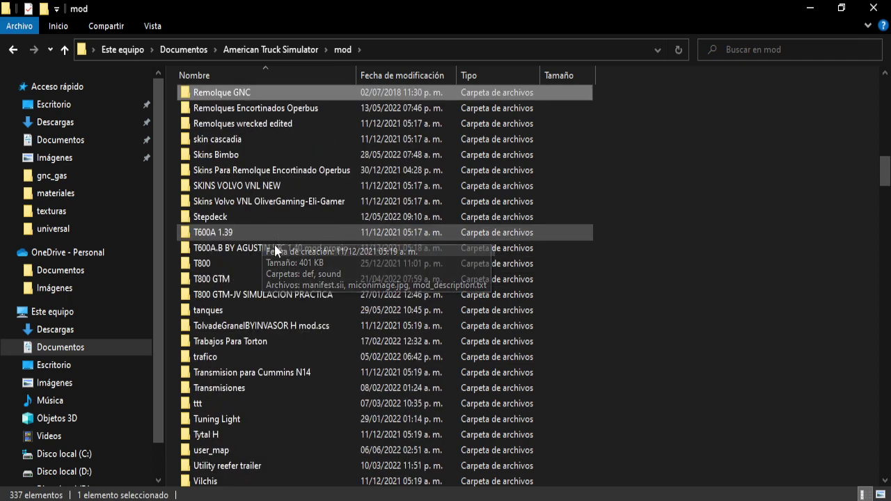
scroll(272, 300, down, 2)
scroll(272, 301, up, 7)
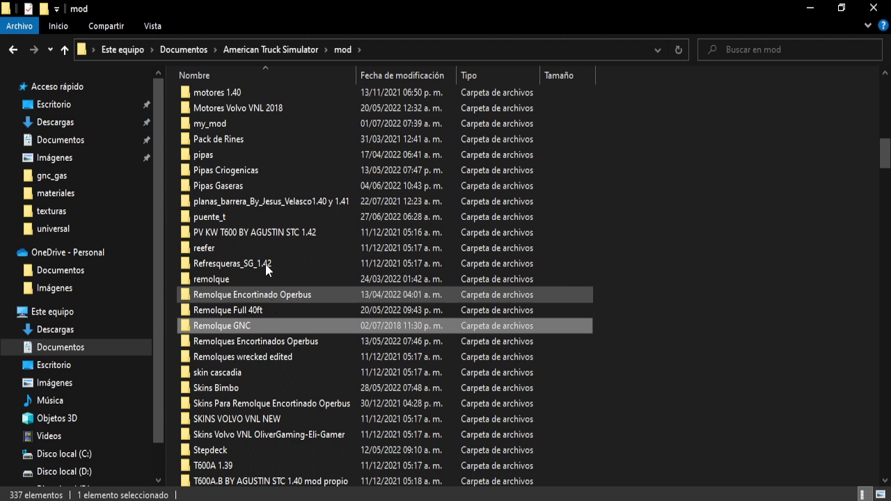
double_click(212, 123)
click(227, 102)
double_click(227, 101)
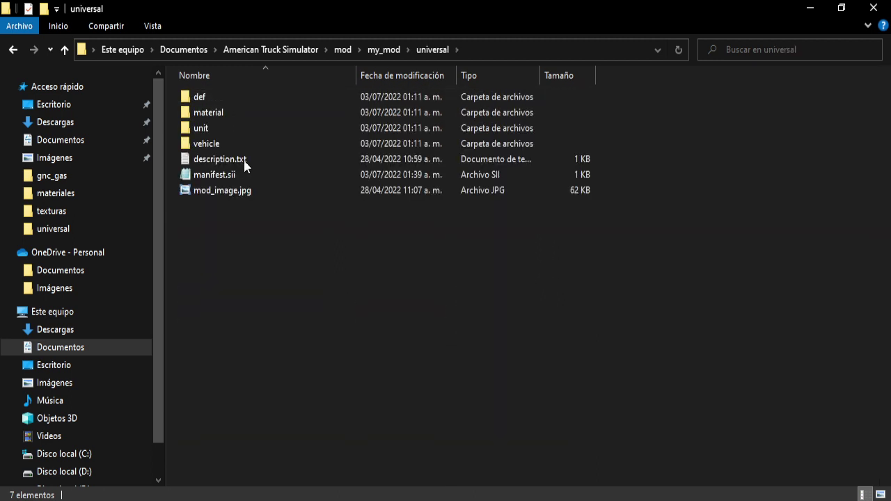
Step: Delete everything in the universal folder and paste in the copied contents of Remolque GNC
drag(383, 266, 188, 97)
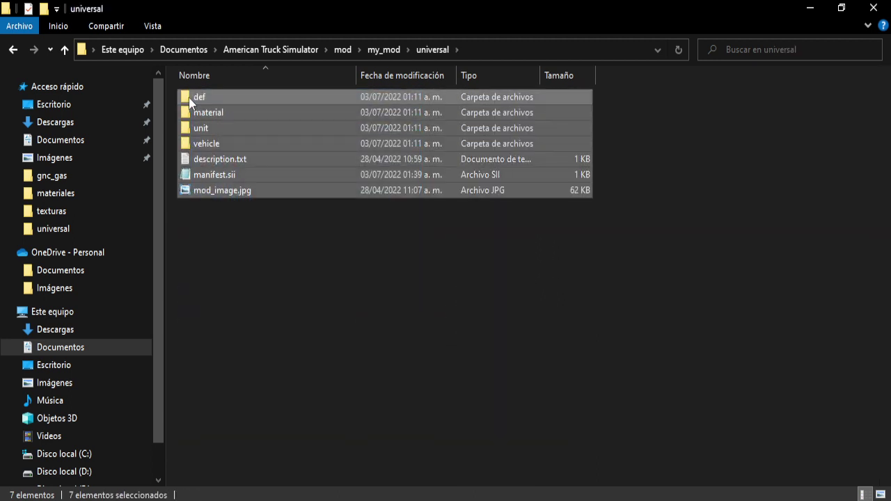
right_click(189, 98)
click(272, 358)
drag(318, 239, 433, 316)
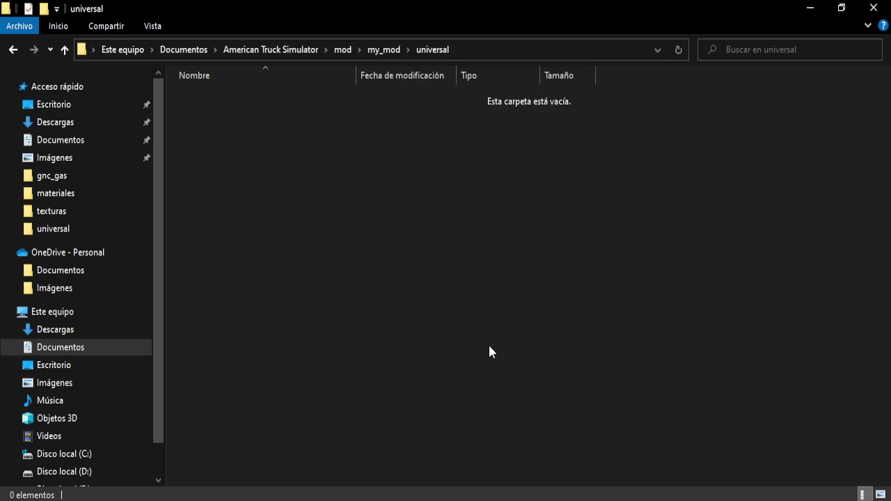
key(ctrl+v)
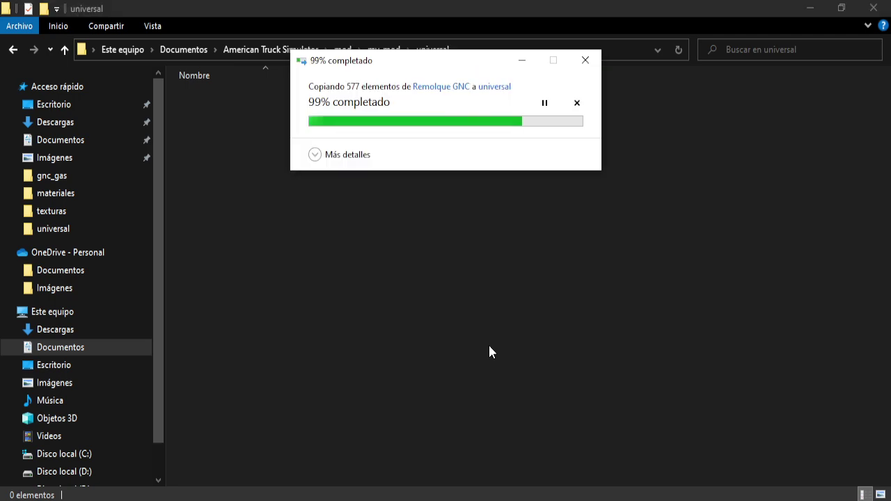
click(431, 349)
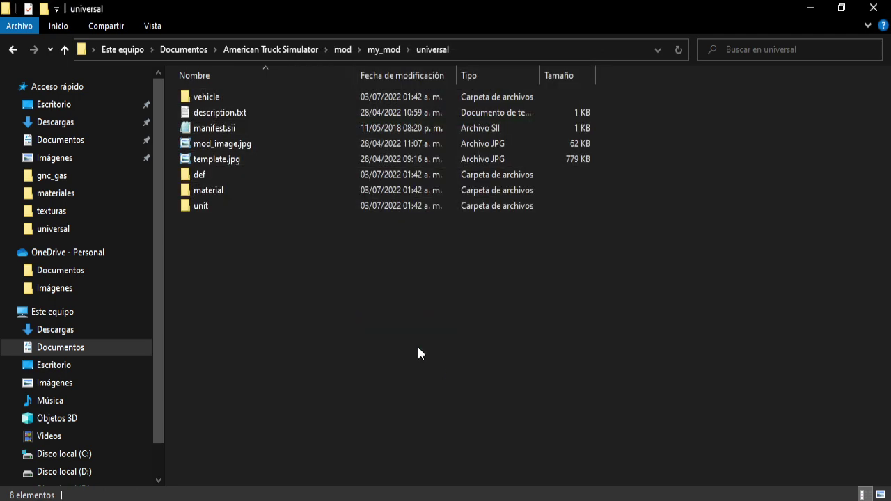
Step: Delete template.jpg from the universal folder and reload the folder listing
right_click(255, 161)
click(309, 447)
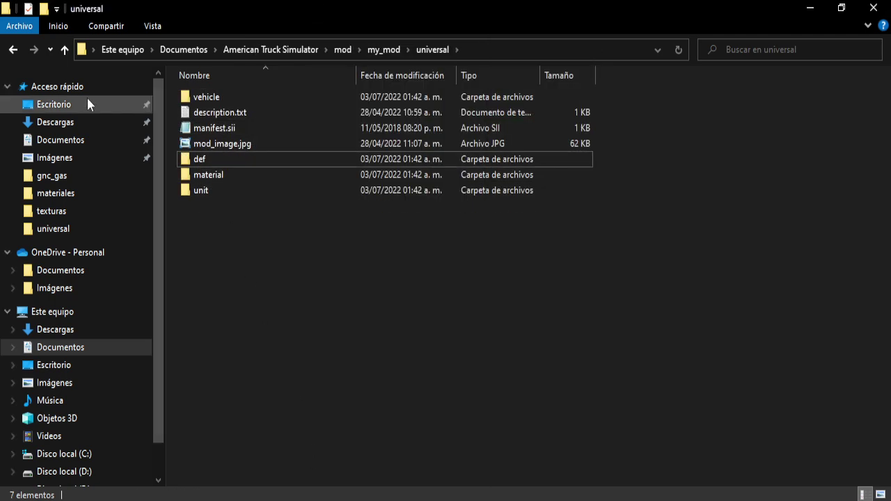
click(13, 49)
click(33, 49)
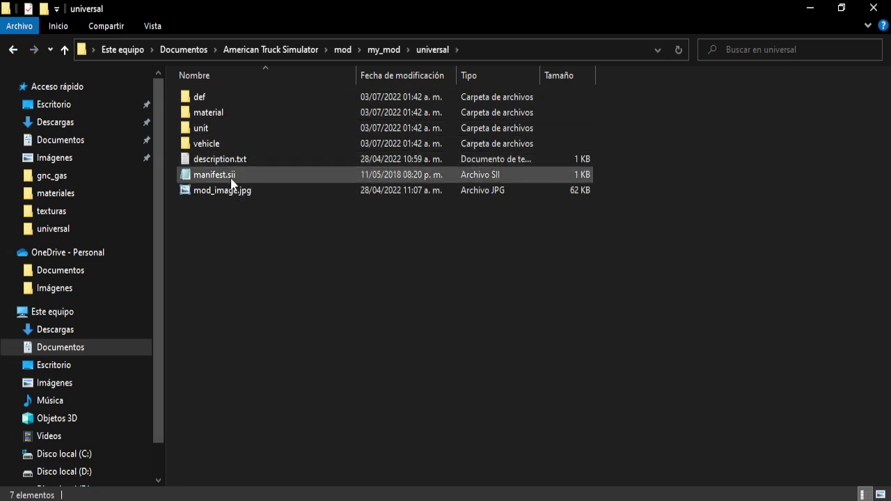
Step: Remove the line between category[] and icon in manifest.sii, including the extra blank lines, and save and close the file
double_click(205, 176)
drag(400, 334, 228, 334)
key(Delete)
click(210, 360)
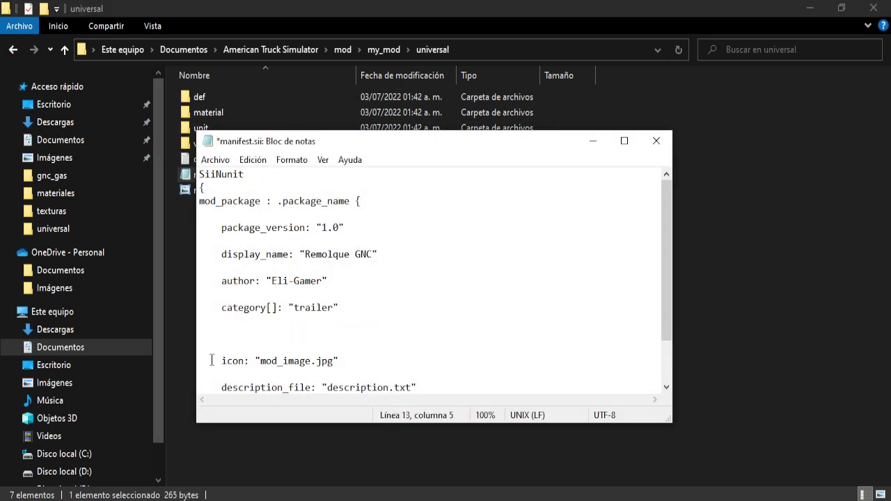
key(BackSpace)
key(BackSpace)
key(BackSpace)
key(BackSpace)
key(BackSpace)
key(BackSpace)
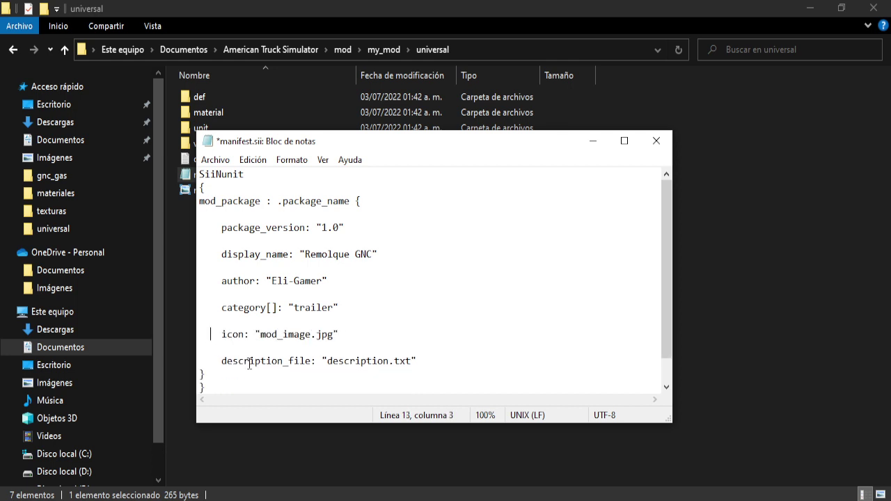
click(216, 160)
click(230, 225)
click(656, 140)
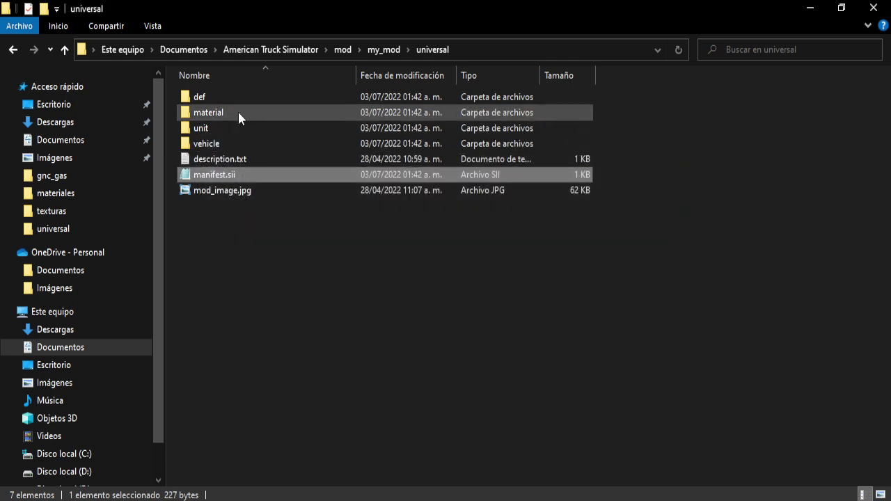
Step: Check the name of the gas01.dds icon in material/ui/accessory and return to the universal folder
double_click(238, 112)
double_click(237, 96)
double_click(237, 98)
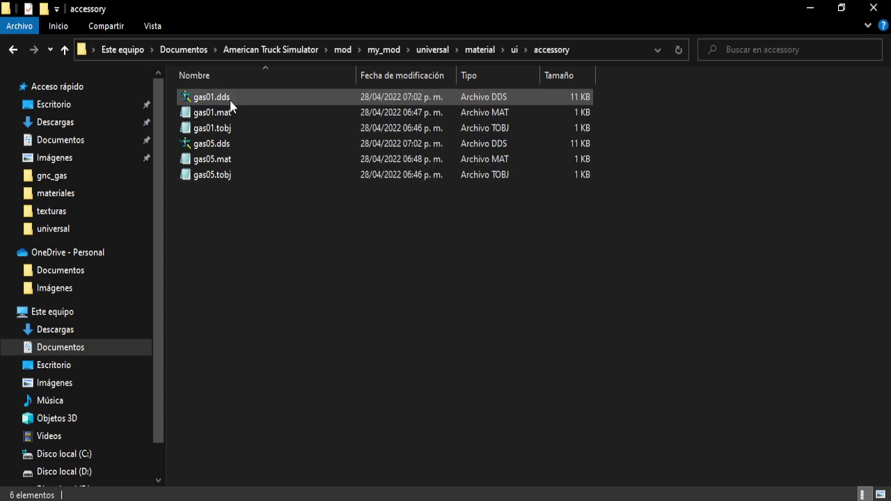
key(shift+F10)
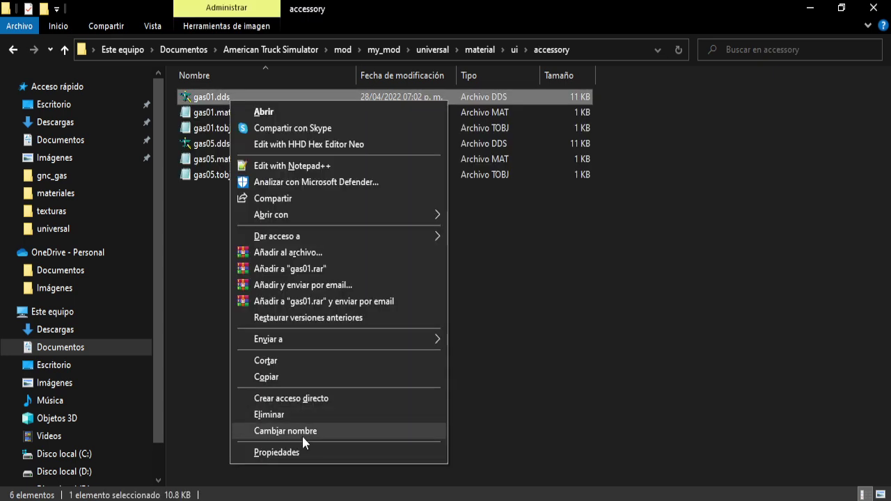
key(Escape)
click(325, 334)
click(14, 49)
click(13, 50)
click(14, 50)
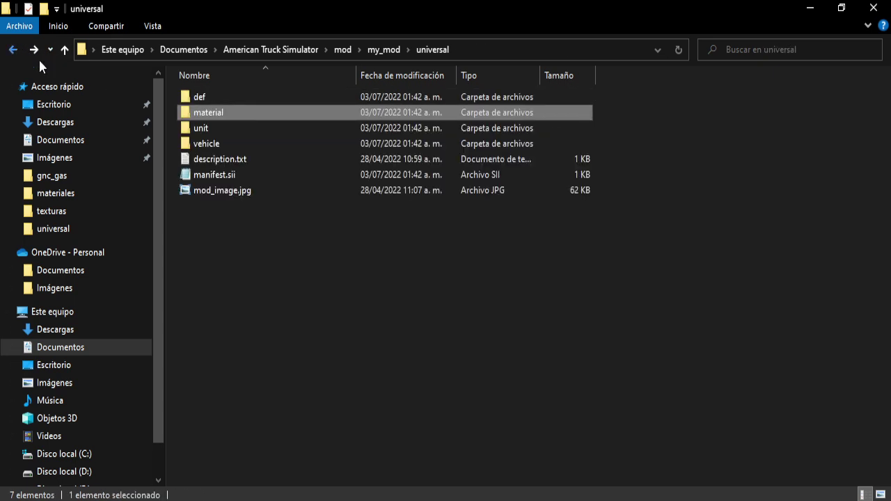
Step: Open gnc_gas.sii from the def/vehicle/trailer_owned/gnc_gas/body folder in Notepad
double_click(212, 98)
double_click(213, 125)
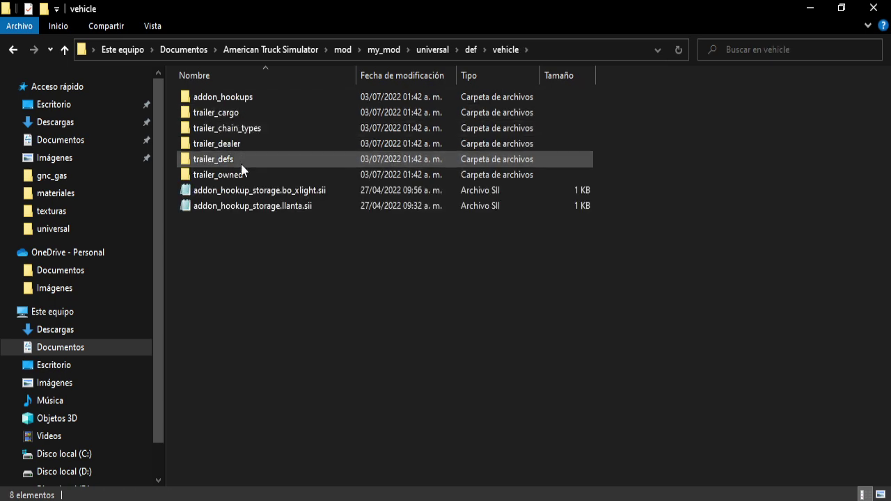
double_click(240, 171)
click(224, 101)
double_click(224, 101)
double_click(221, 117)
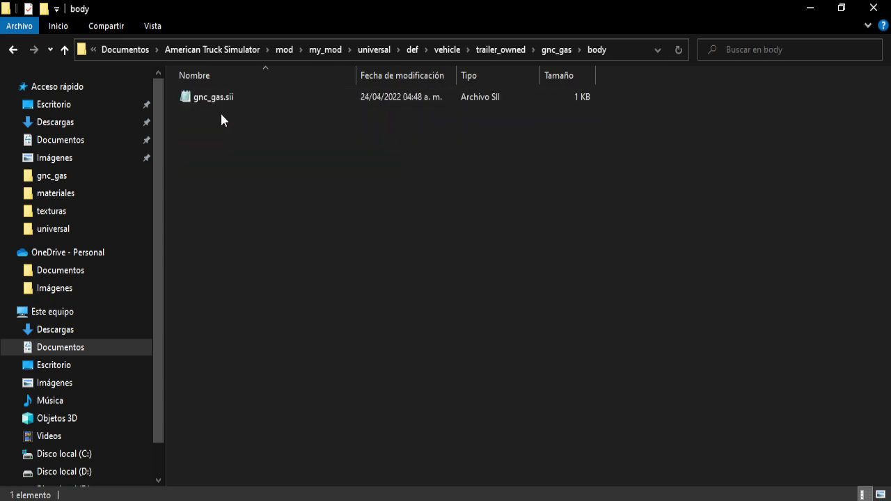
click(232, 101)
double_click(232, 101)
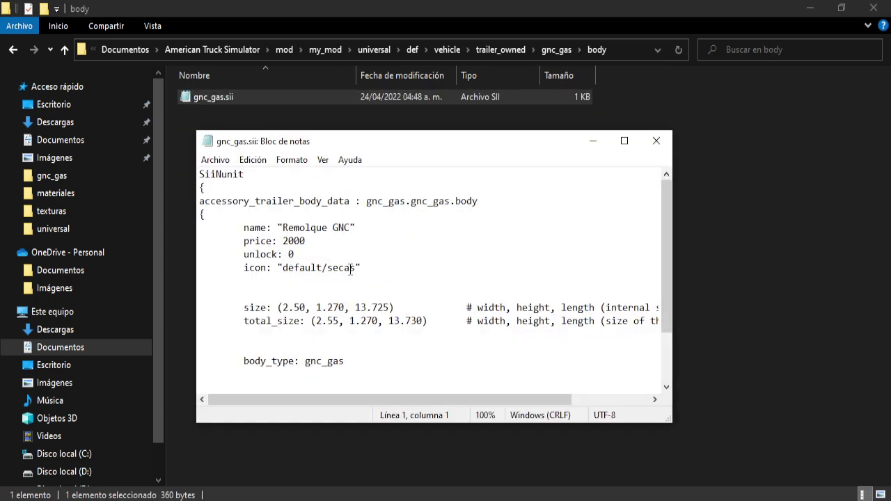
Step: Set the icon value in the body's gnc_gas.sii to "gas01", then save and close the file
drag(355, 268, 283, 268)
text(gas01)
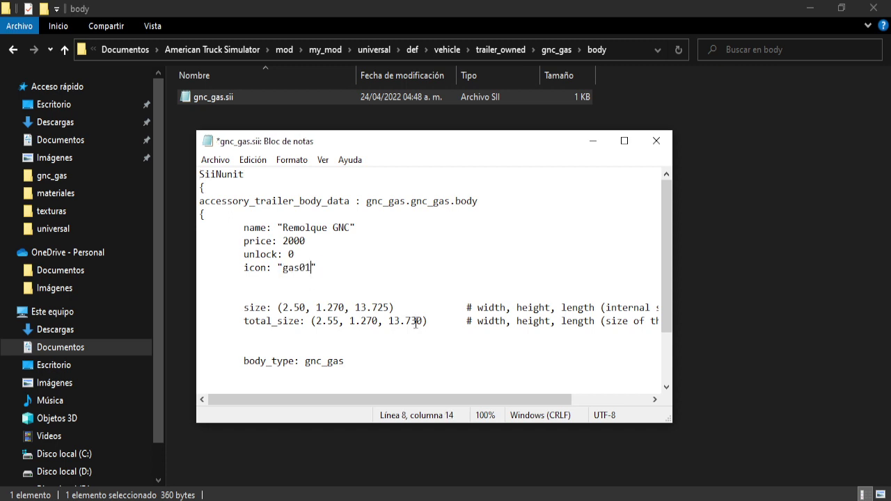
click(215, 159)
click(230, 219)
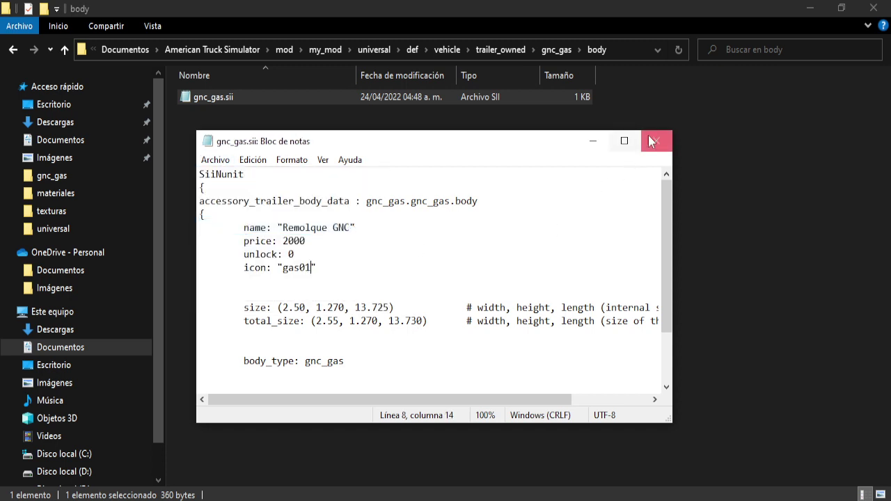
click(655, 140)
Step: Set the icon value in trailer1.sii of the chassis folder to "gas01", then save and close the file
click(14, 49)
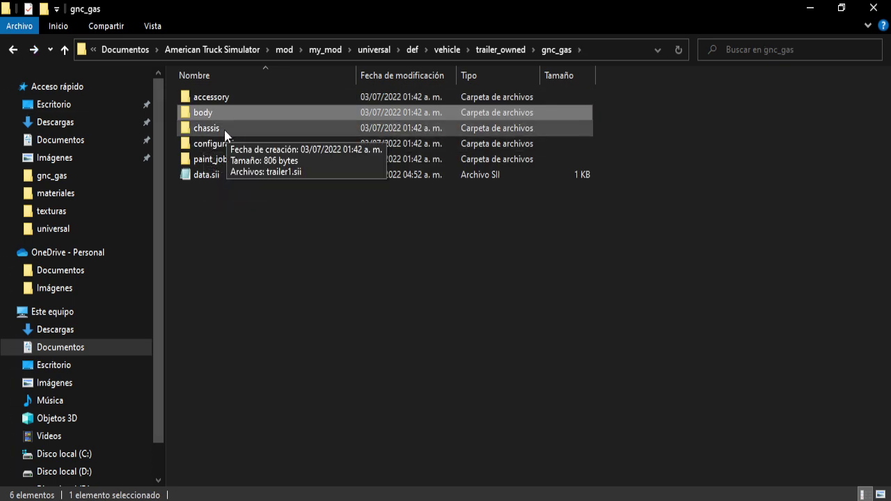
double_click(224, 134)
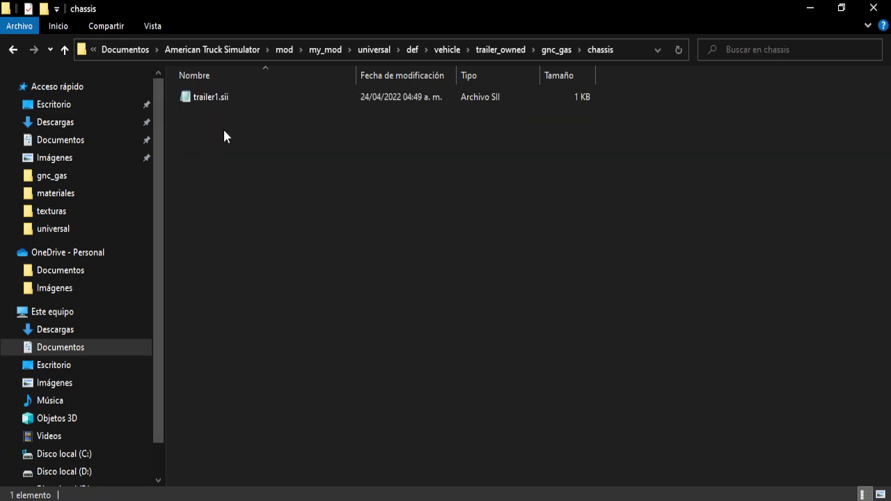
double_click(225, 97)
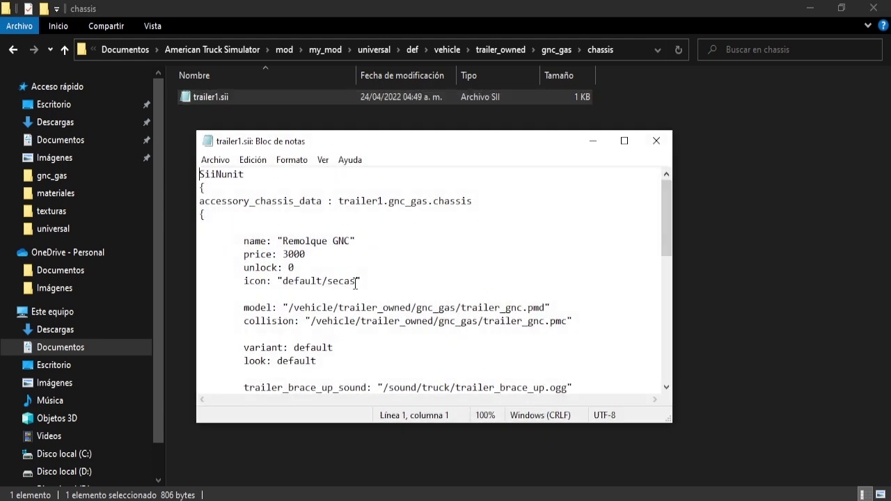
drag(355, 282, 284, 281)
key(BackSpace)
text(gas01)
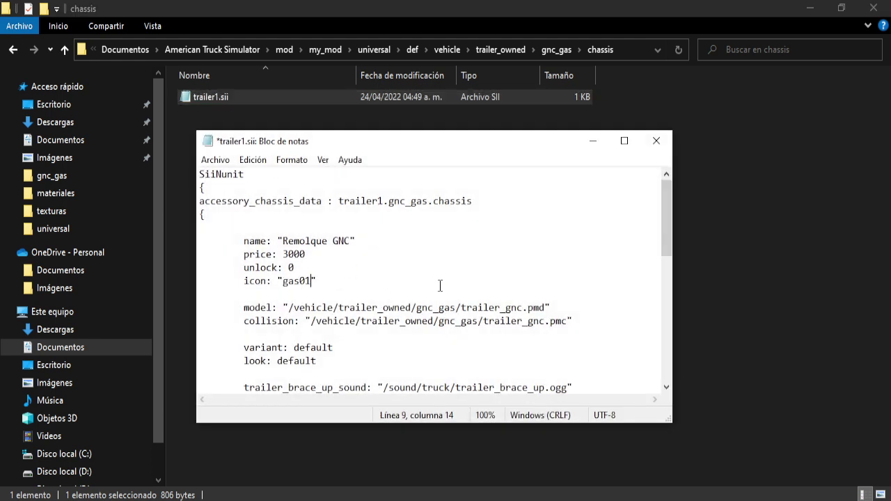
click(215, 159)
click(240, 225)
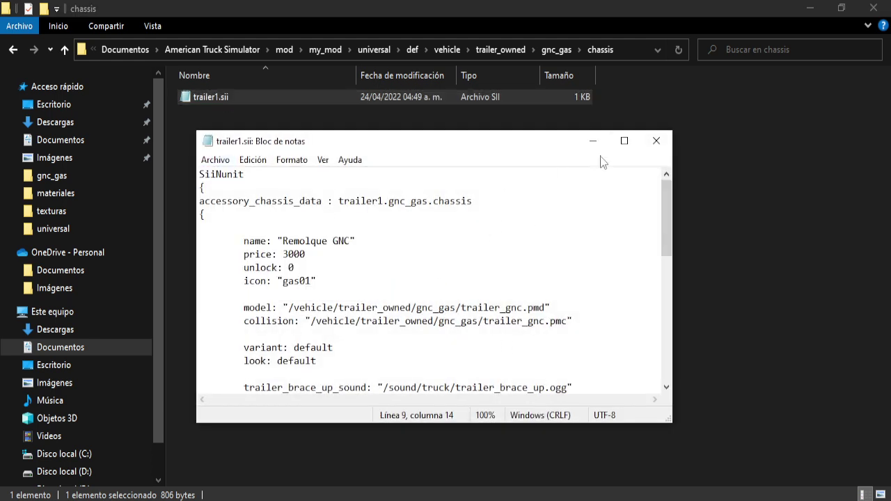
click(653, 141)
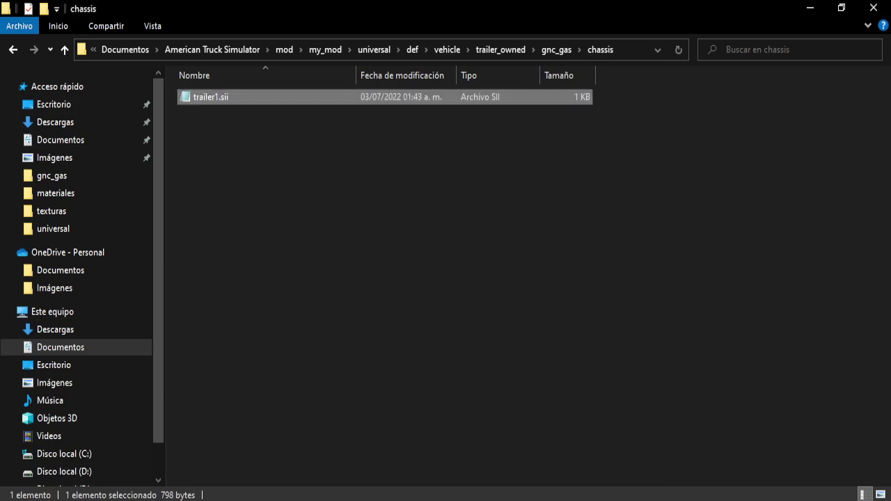
Step: Switch to ZModeler and start a new empty scene in place of the gas_gnc model
key(alt+Tab)
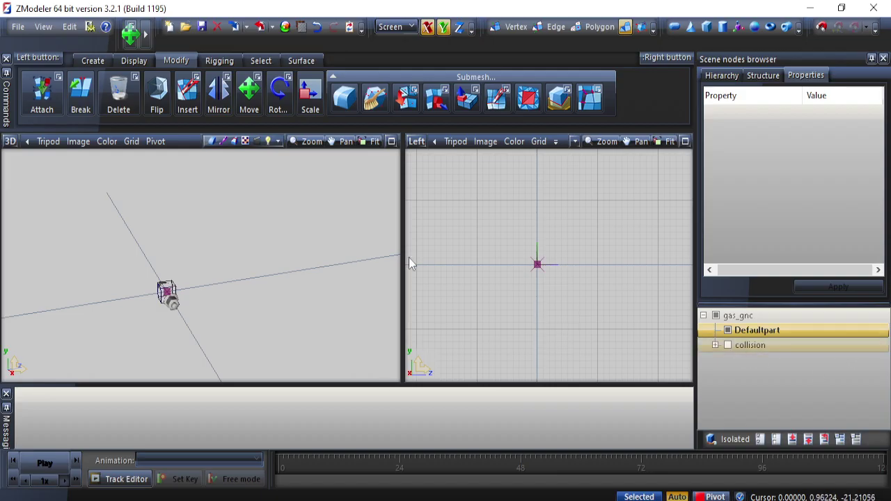
click(17, 28)
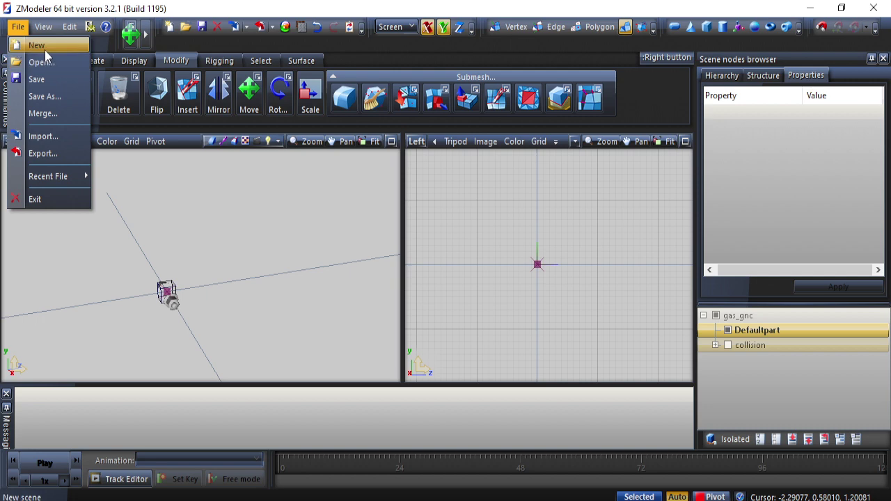
click(26, 42)
click(474, 298)
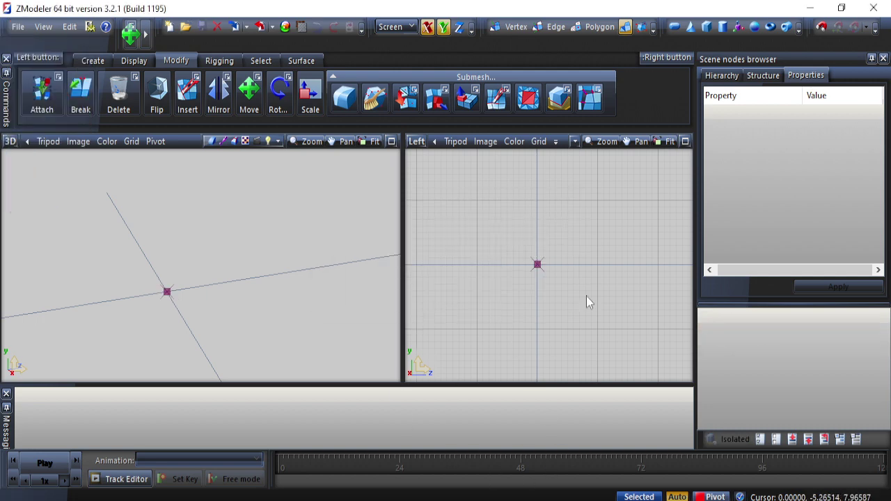
click(235, 28)
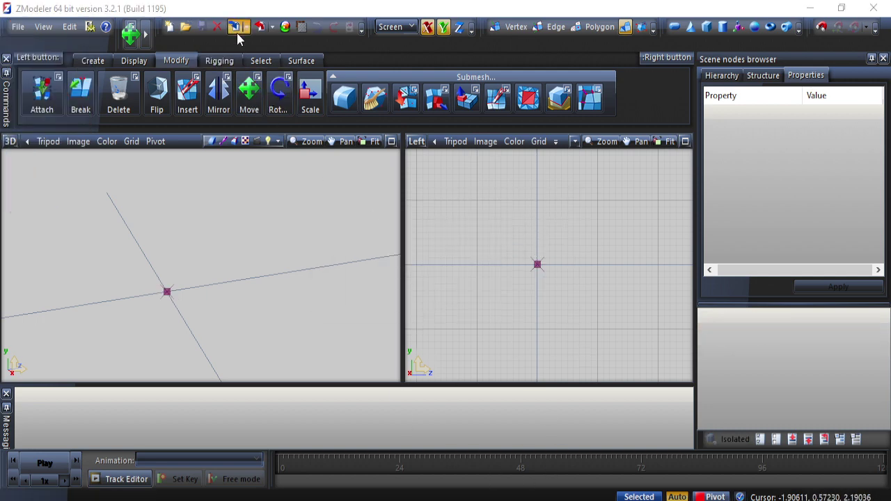
click(436, 127)
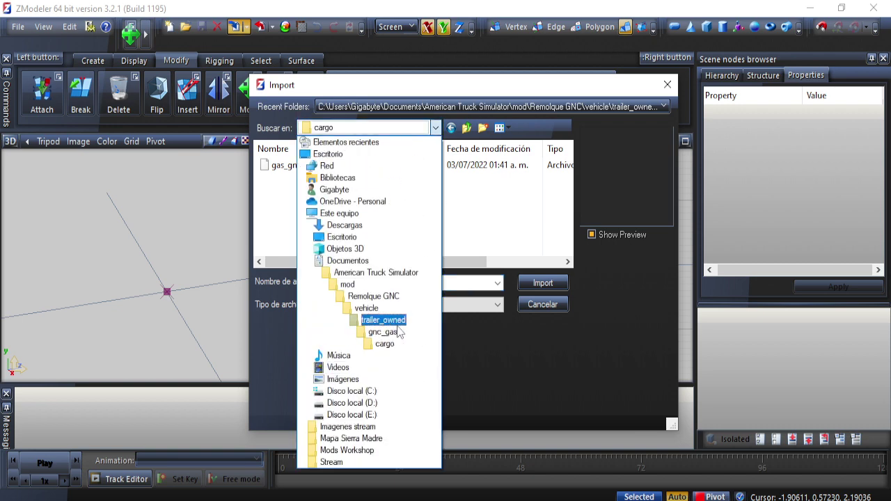
click(397, 343)
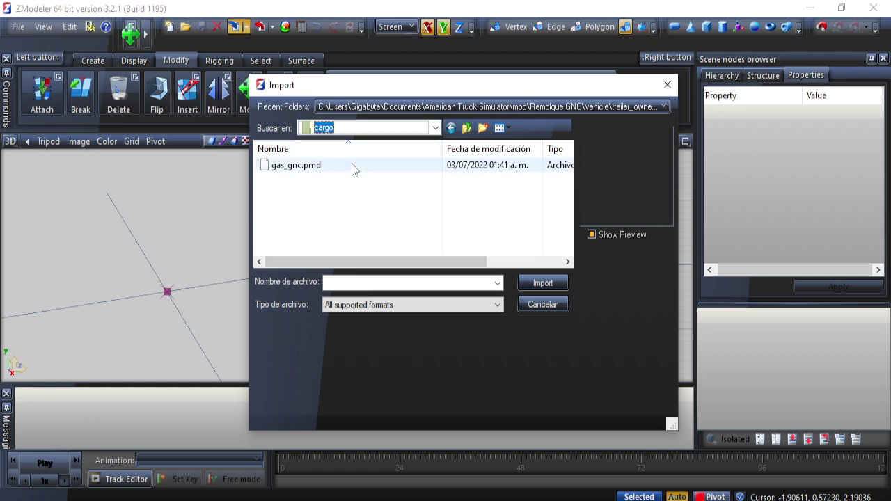
click(543, 304)
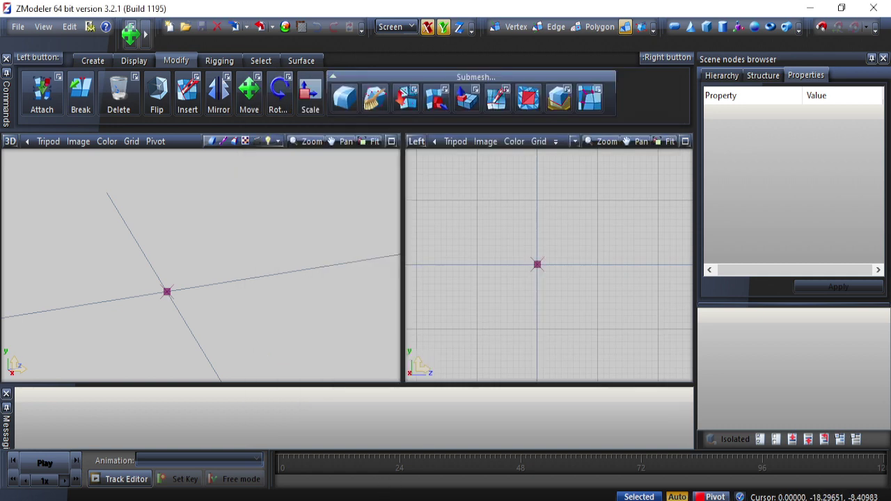
Step: Switch to SCS Workshop Uploader, start the Remolque GNC upload validation, and review the results with warnings hidden
click(388, 498)
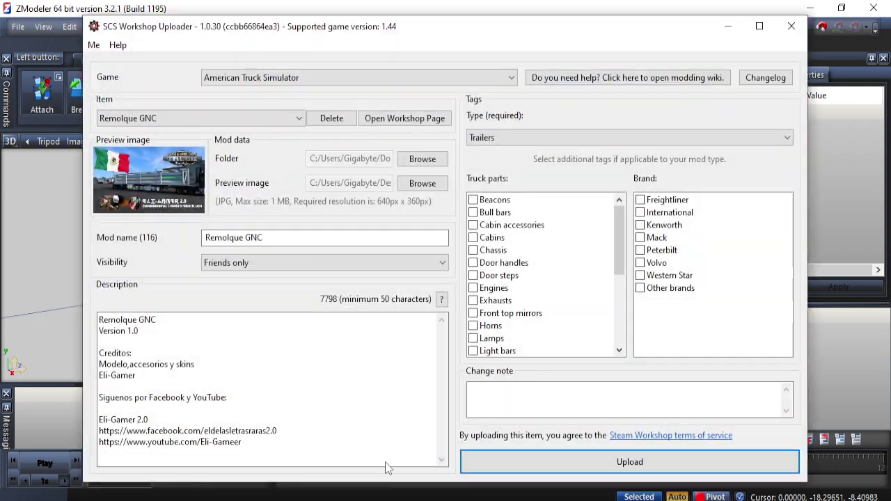
click(563, 457)
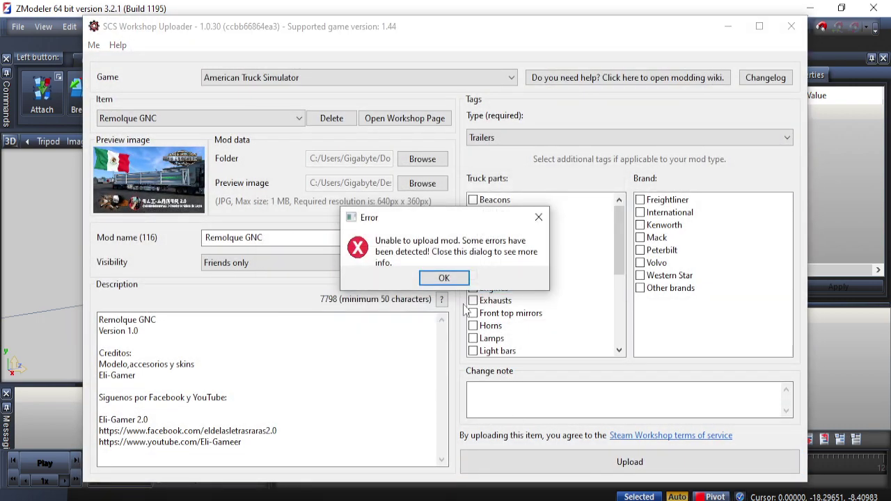
click(440, 280)
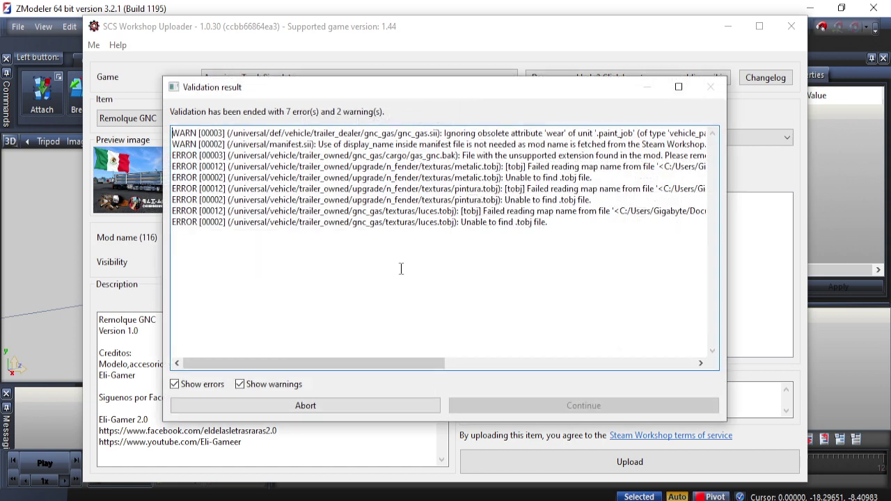
click(278, 388)
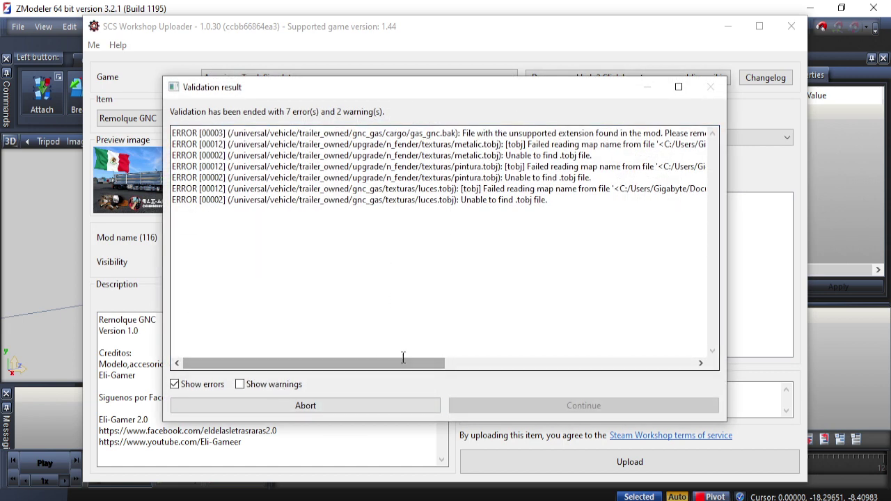
drag(406, 363, 421, 363)
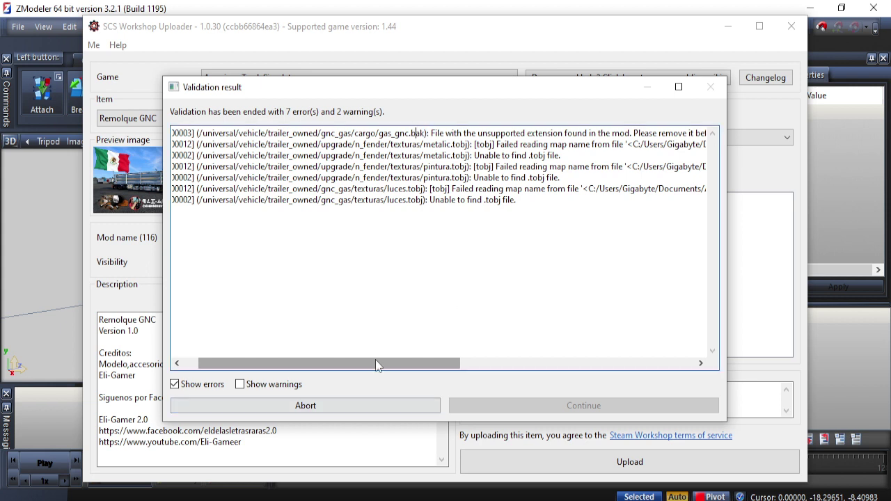
drag(376, 363, 349, 363)
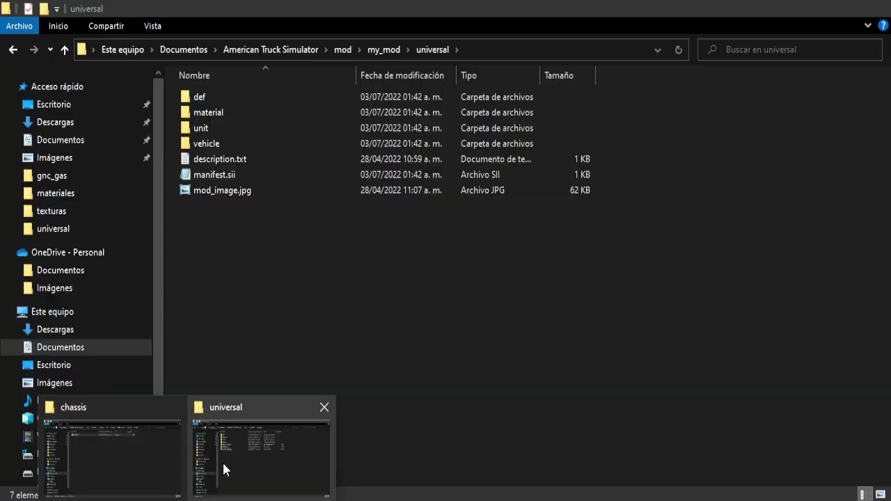
Step: Delete gas_gnc.bak from the my_mod/universal/vehicle/trailer_owned/gnc_gas/cargo folder in File Explorer
click(222, 461)
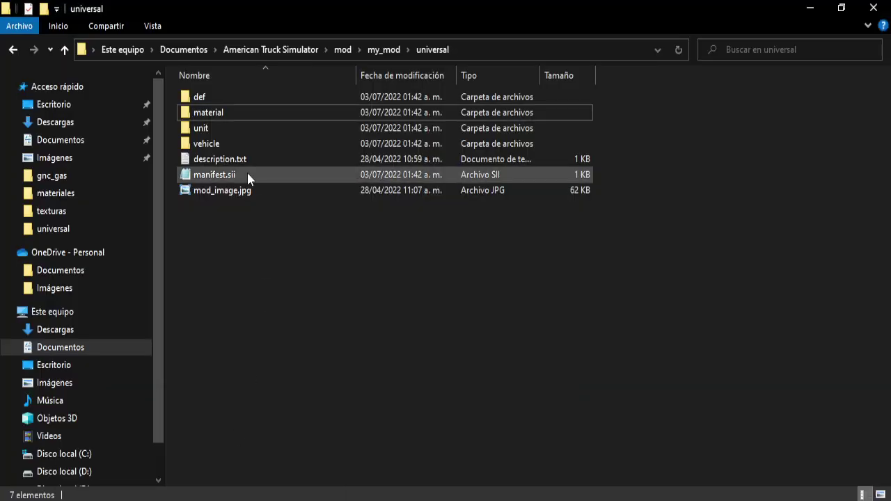
double_click(224, 144)
double_click(233, 103)
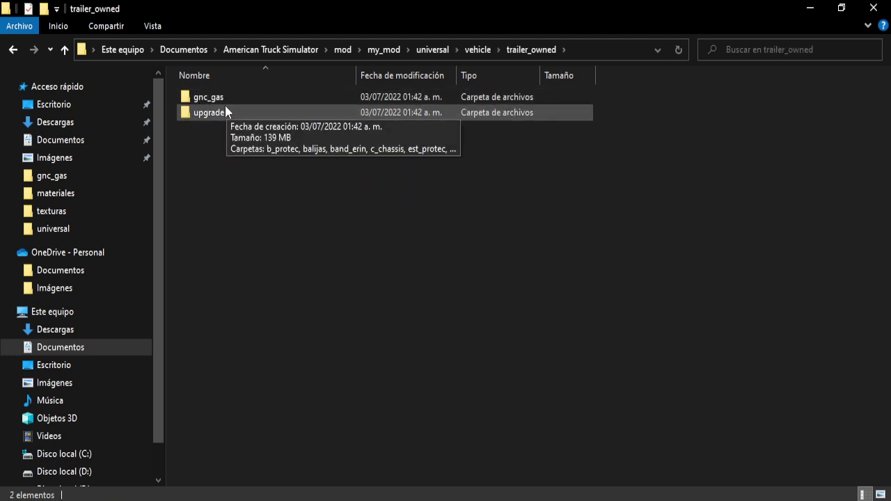
double_click(225, 101)
double_click(226, 103)
right_click(226, 103)
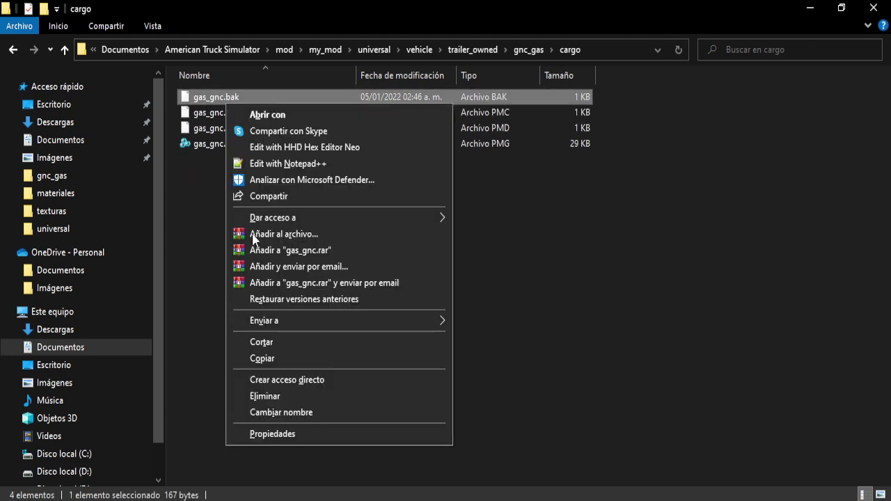
click(295, 395)
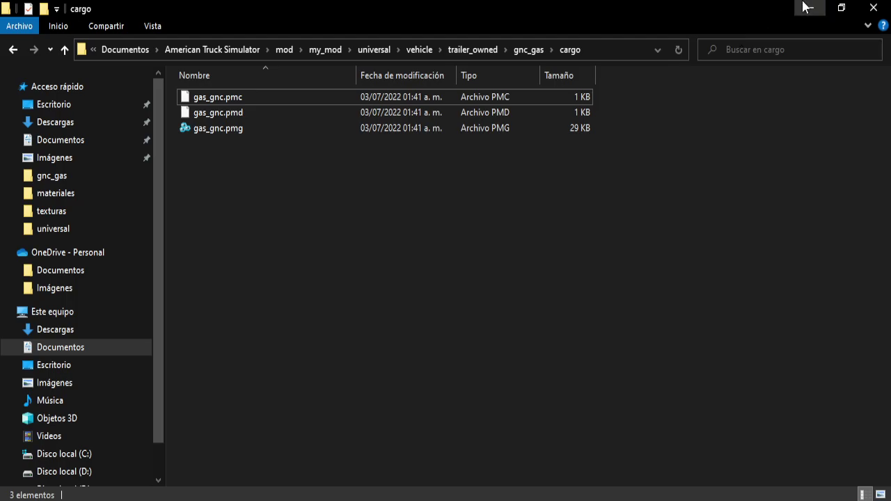
Step: Return to SCS Workshop Uploader, dismiss the old validation result, retry the upload and review only the errors
key(alt+Tab)
click(276, 406)
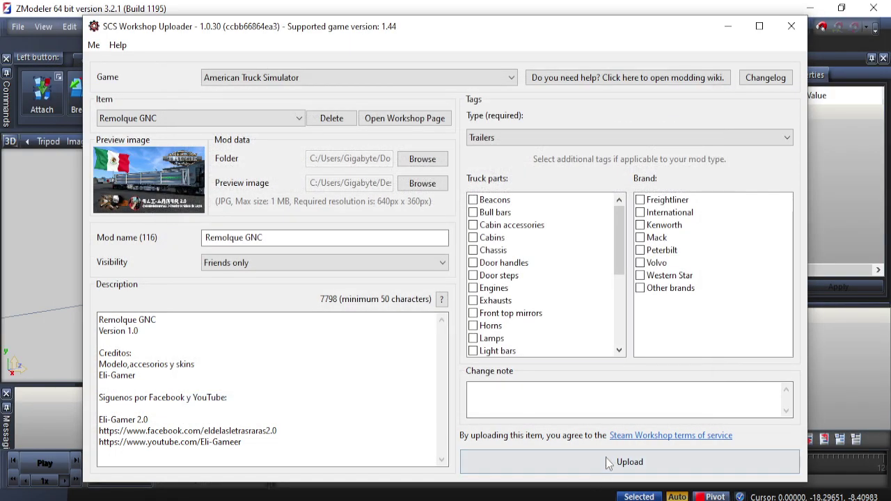
click(607, 462)
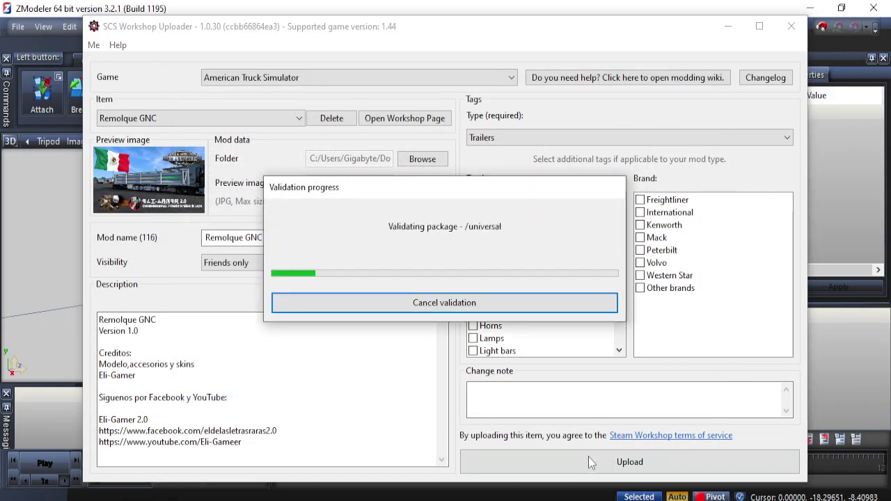
click(449, 279)
click(240, 384)
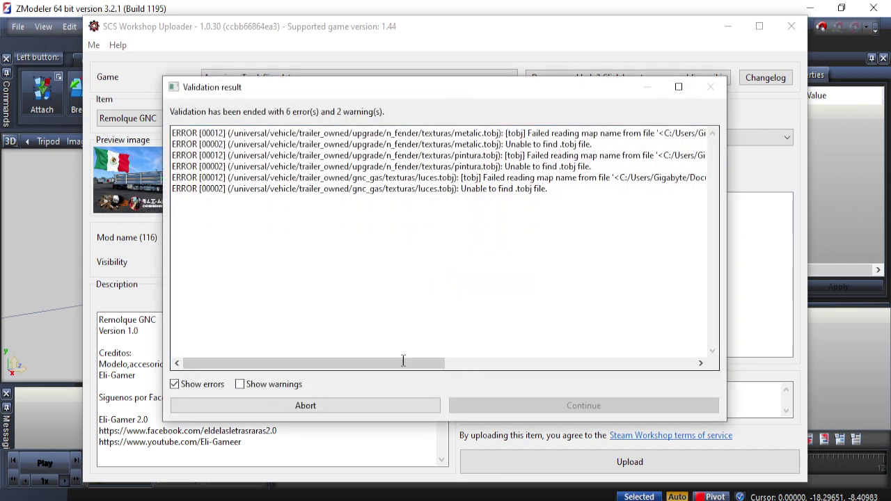
scroll(403, 360, right, 2)
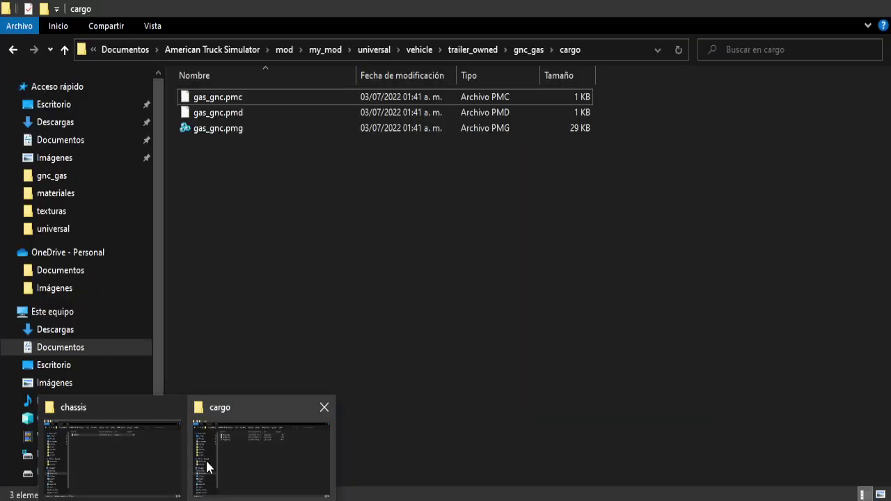
Step: Open the vehicle/trailer_owned/upgrade/n_fender/texturas folder of the universal package in File Explorer
click(206, 459)
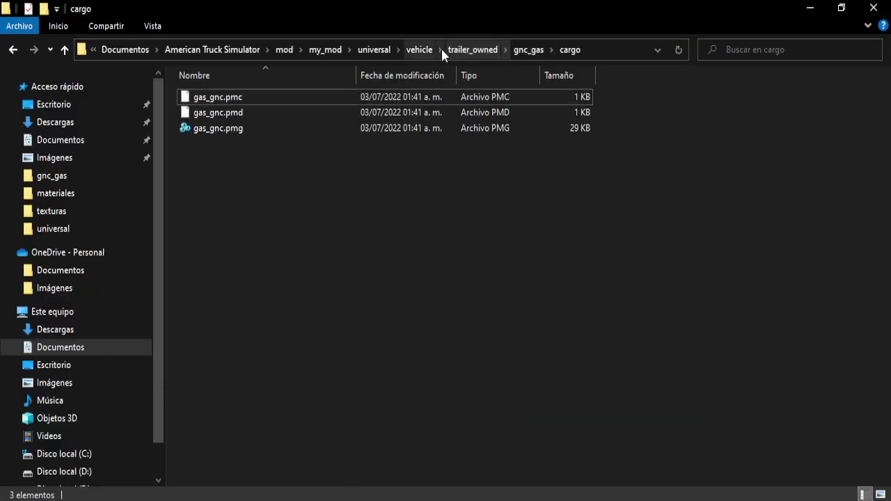
click(417, 49)
double_click(265, 102)
double_click(239, 112)
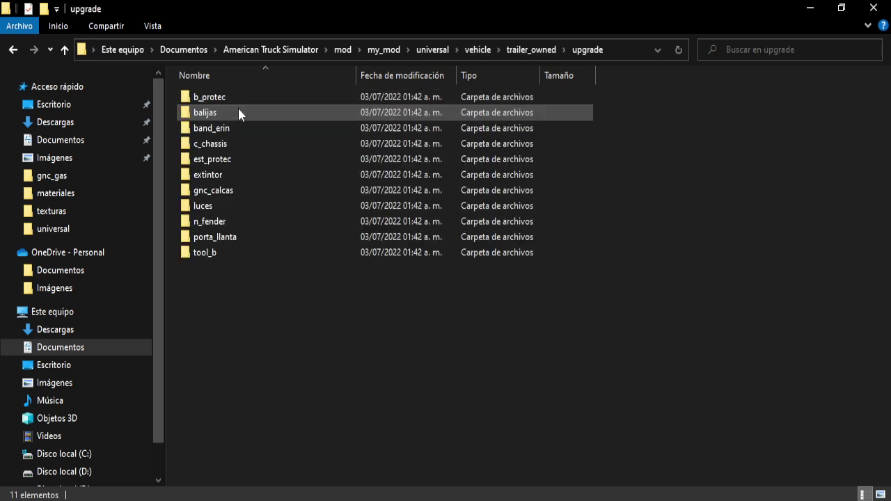
double_click(208, 220)
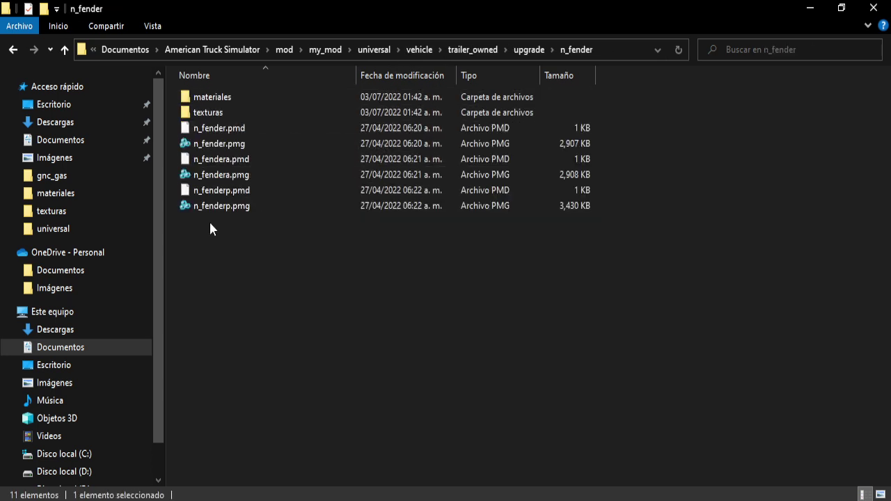
double_click(233, 112)
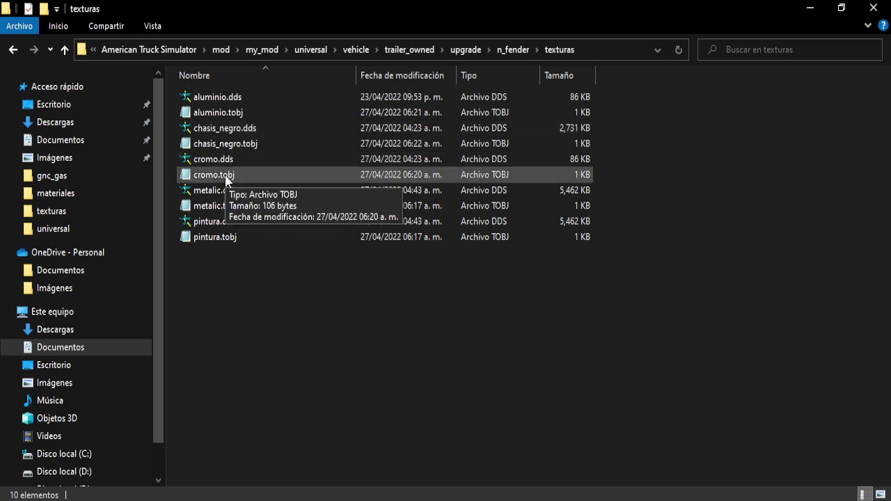
Step: Delete metalic.dds, metalic.tobj, pintura.dds and pintura.tobj from the n_fender texturas folder
click(209, 191)
shift+click(212, 206)
shift+click(216, 243)
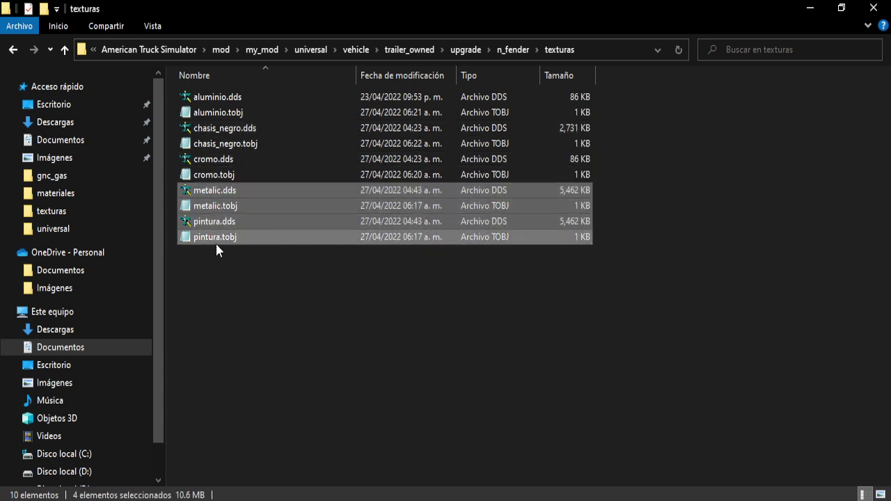
right_click(216, 242)
click(261, 454)
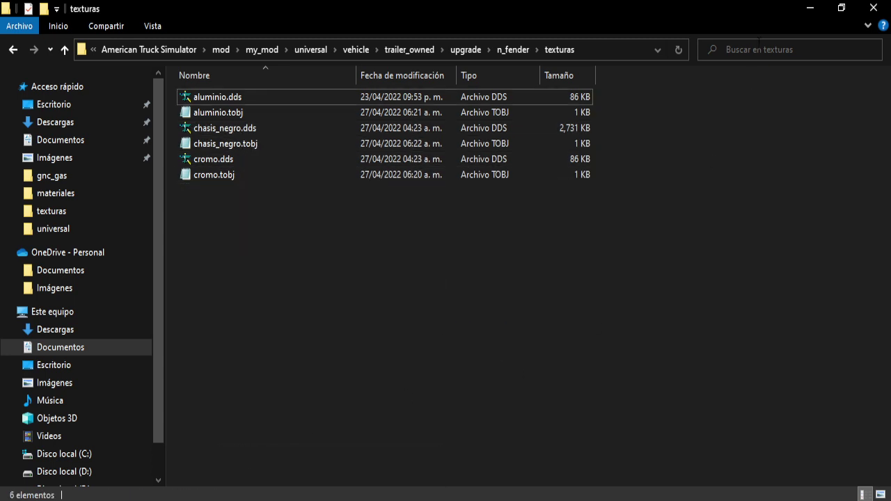
Step: Validate the Remolque GNC upload again in SCS Workshop Uploader and hide the warnings in the new result
key(alt+Tab)
click(306, 407)
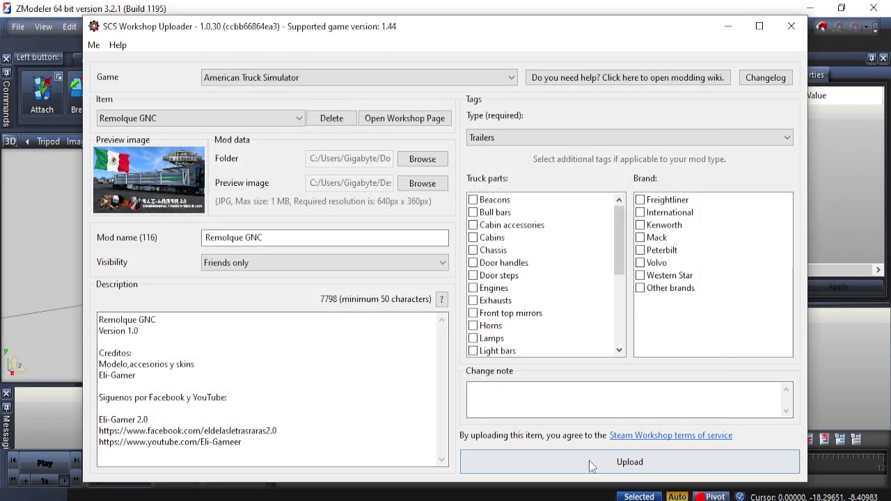
click(589, 465)
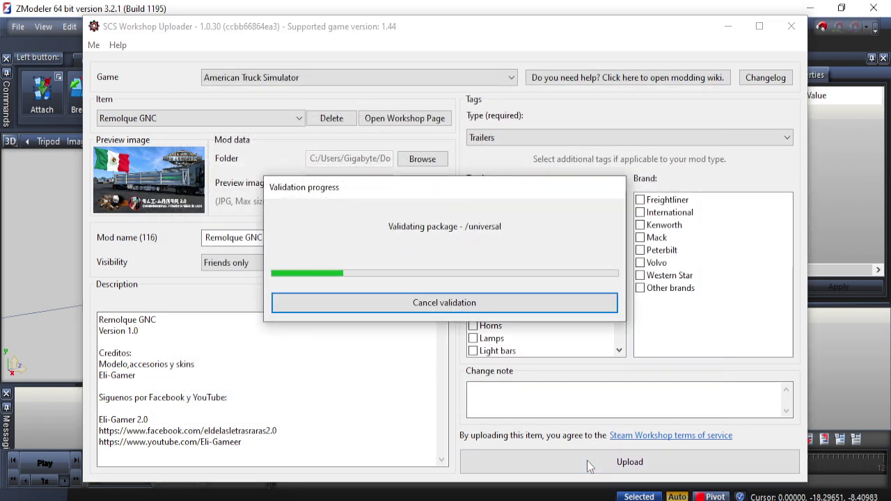
click(444, 279)
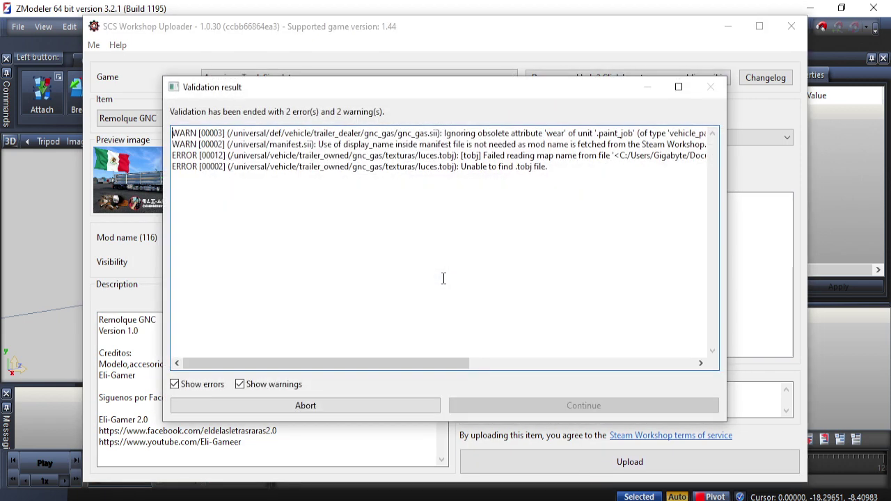
click(282, 387)
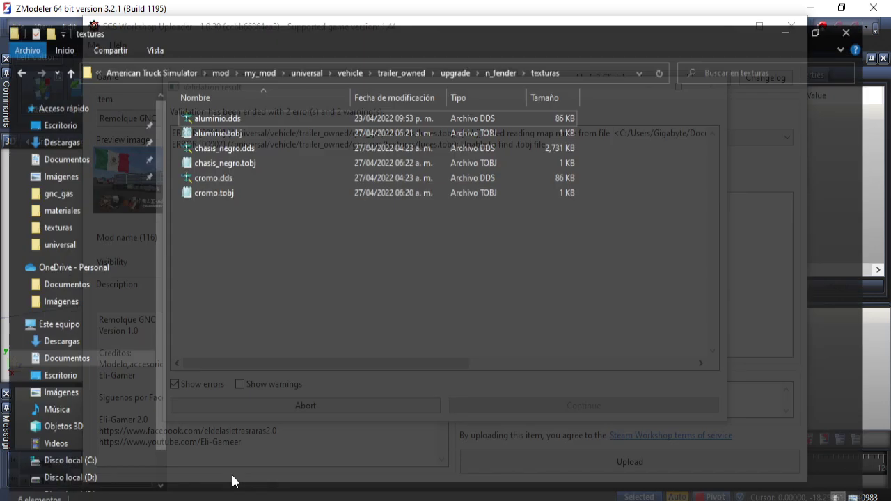
Step: Go back in File Explorer from the n_fender textures to the vehicle/trailer_owned/gnc_gas/texturas folder
click(231, 472)
click(12, 50)
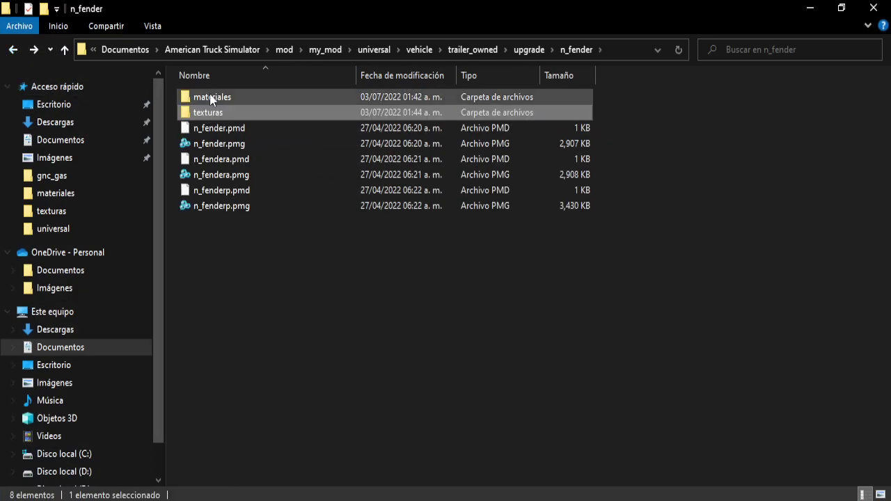
click(13, 50)
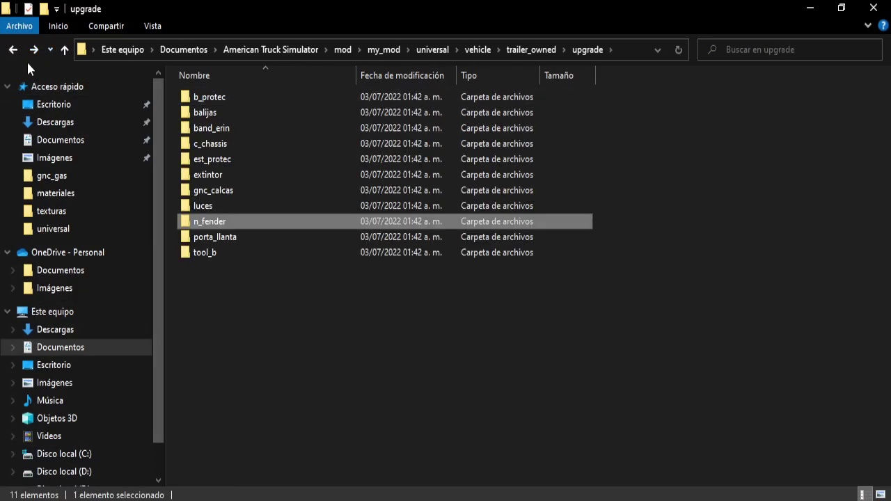
click(13, 50)
click(196, 101)
double_click(197, 101)
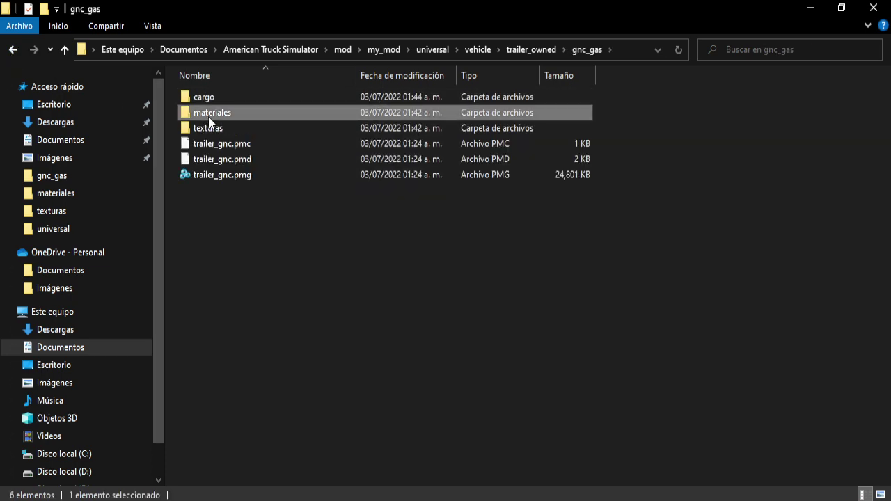
double_click(208, 113)
click(12, 51)
double_click(208, 128)
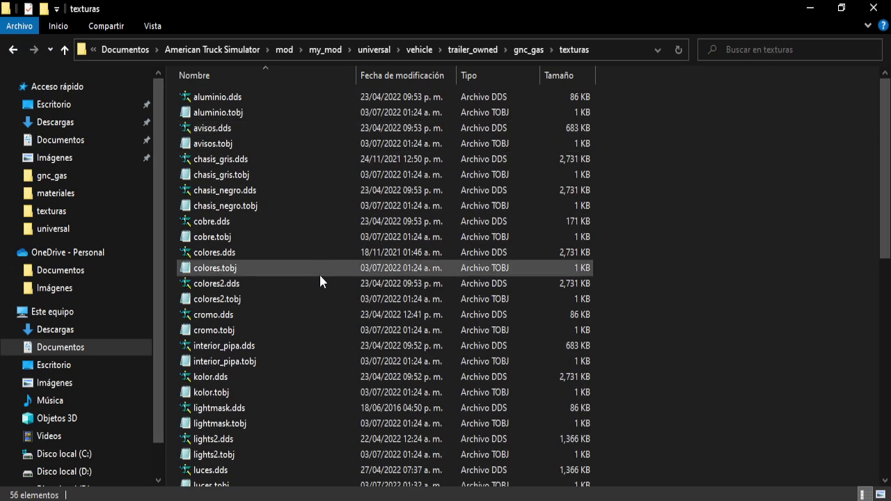
Step: Delete luces.dds and luces.tobj from the gnc_gas texturas folder
scroll(311, 306, down, 3)
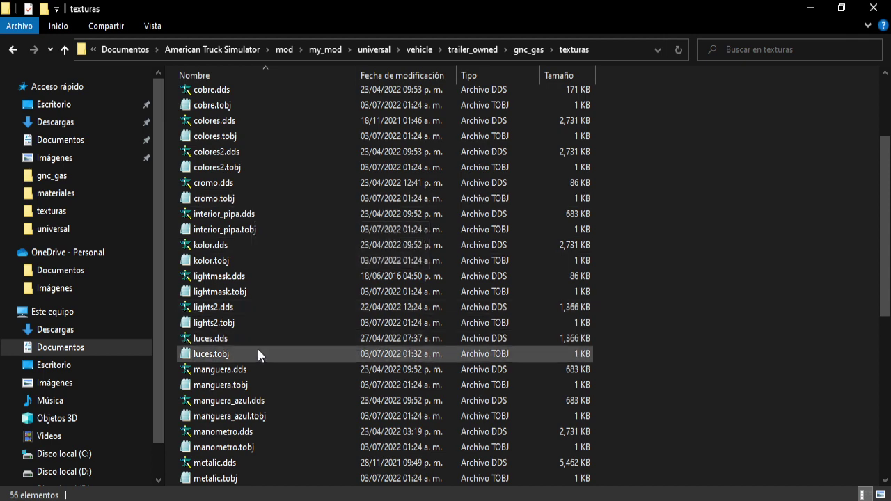
scroll(242, 307, down, 1)
scroll(232, 326, up, 1)
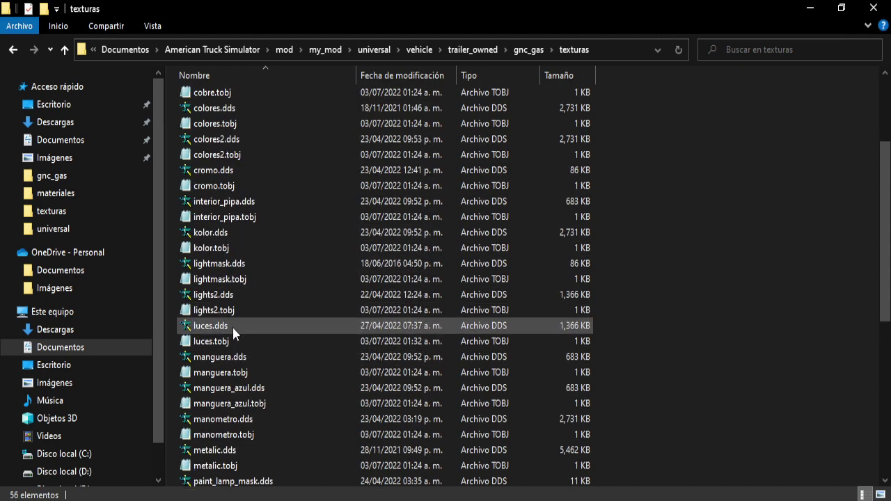
click(219, 341)
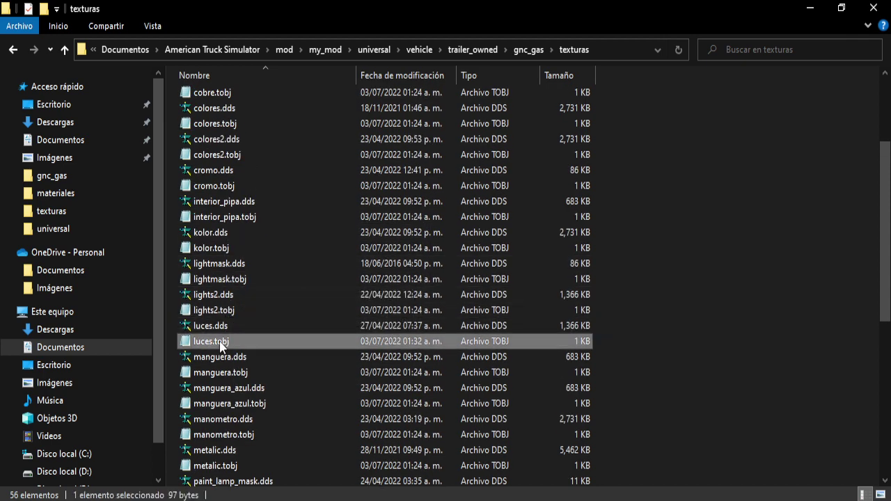
ctrl+click(221, 327)
right_click(222, 329)
click(282, 278)
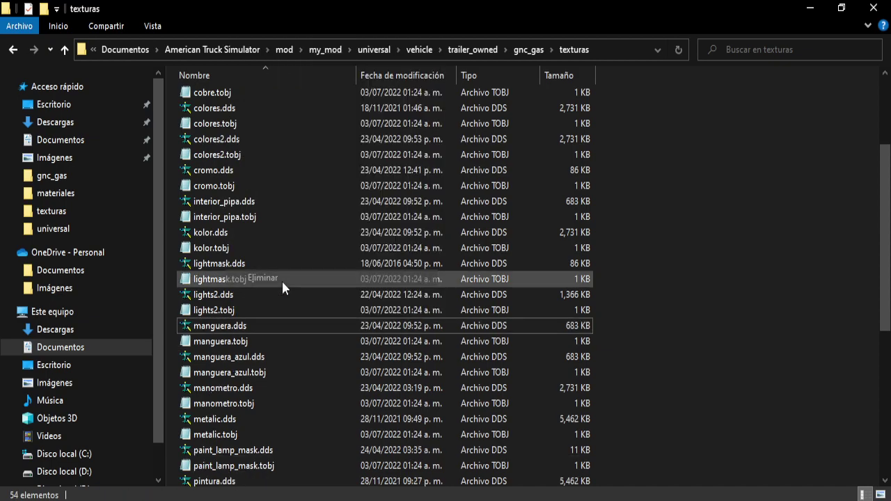
Step: Switch to SCS Workshop Uploader, validate the Remolque GNC item again, and continue past the warnings to upload it
click(808, 7)
click(357, 410)
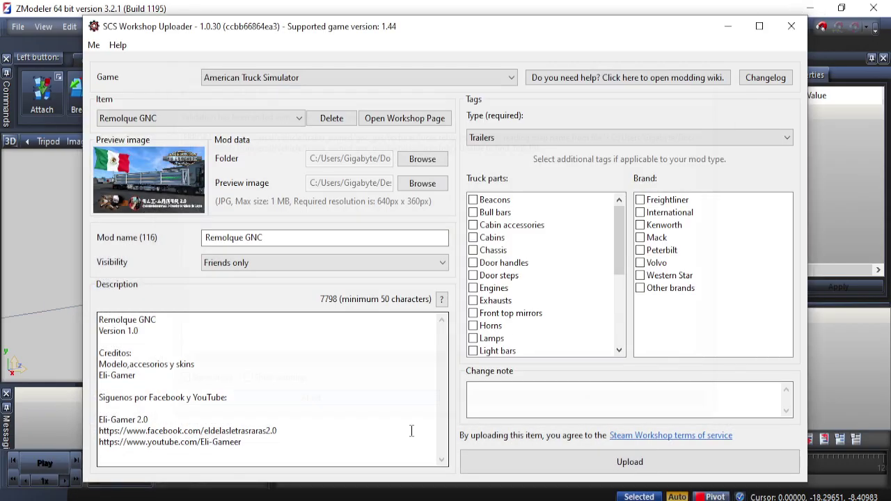
click(602, 465)
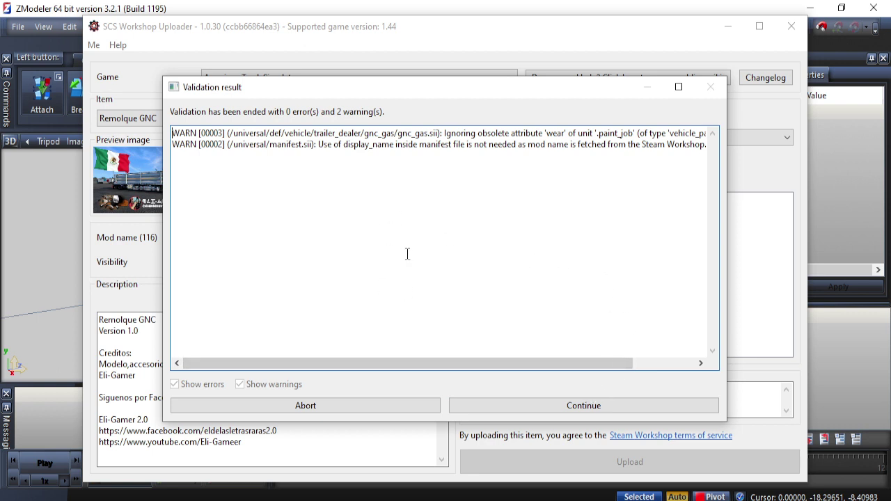
click(647, 412)
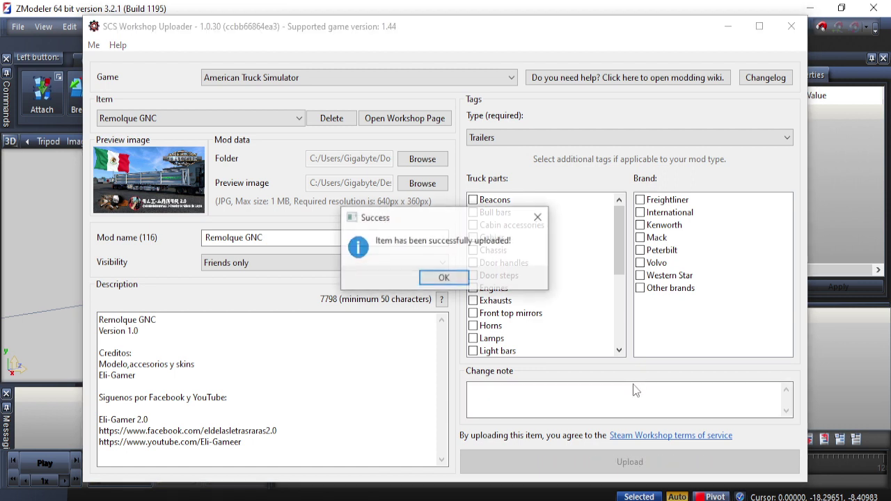
click(456, 278)
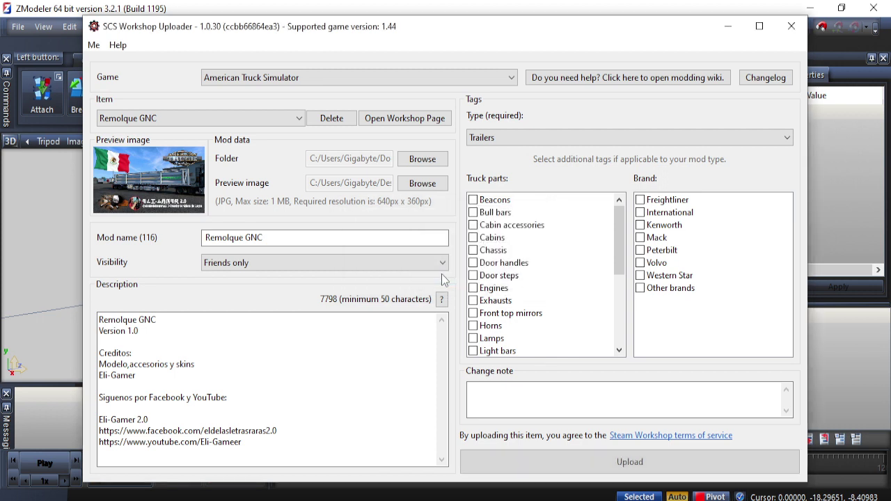
Step: Minimize the open windows, launch Steam from the desktop, and show the Workshop subscriptions for American Truck Simulator
click(728, 26)
click(809, 8)
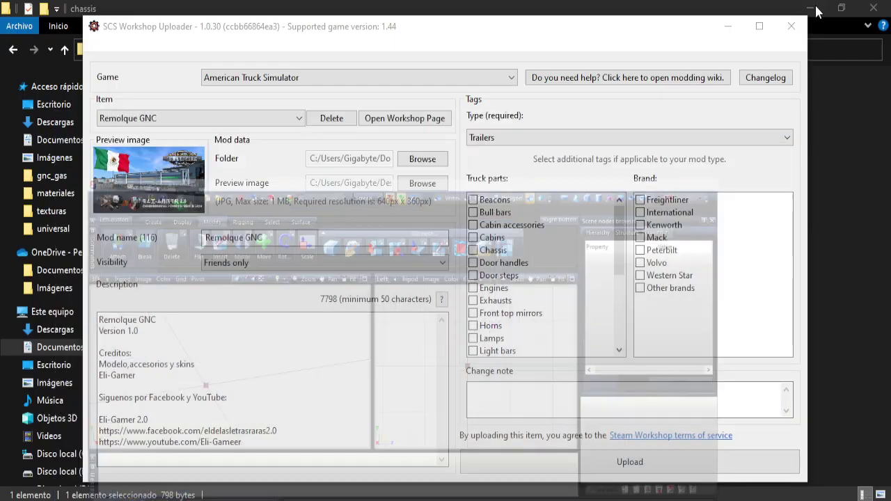
click(730, 25)
click(810, 8)
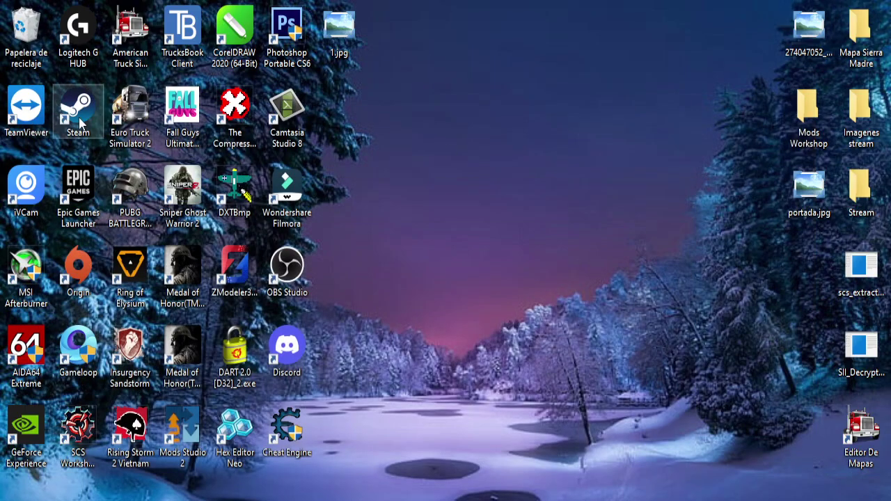
double_click(78, 111)
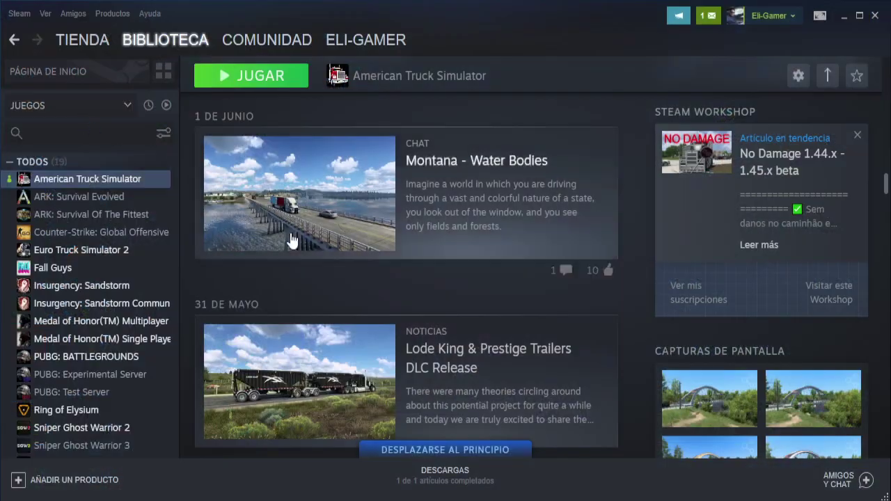
right_click(141, 178)
click(742, 335)
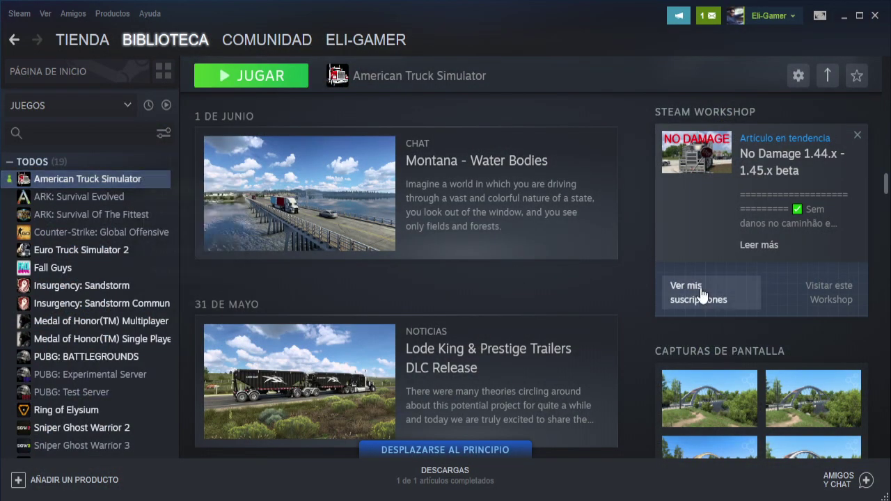
click(694, 298)
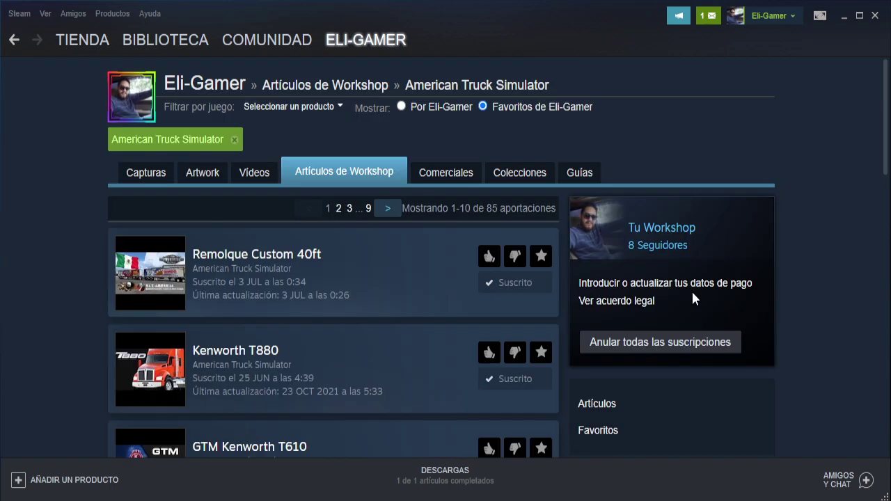
Step: Open the Remolque GNC page from the profile's own Workshop items, review its details and description, and close Steam
click(355, 87)
scroll(501, 237, down, 5)
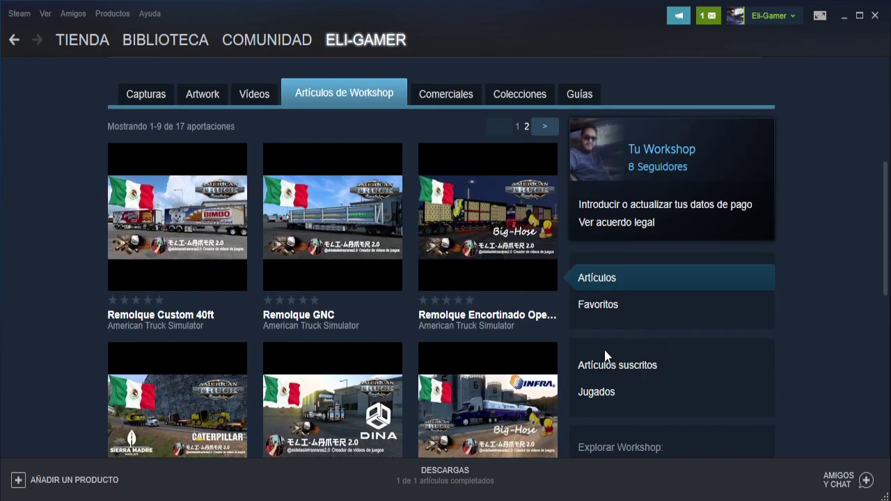
click(359, 243)
scroll(364, 239, down, 5)
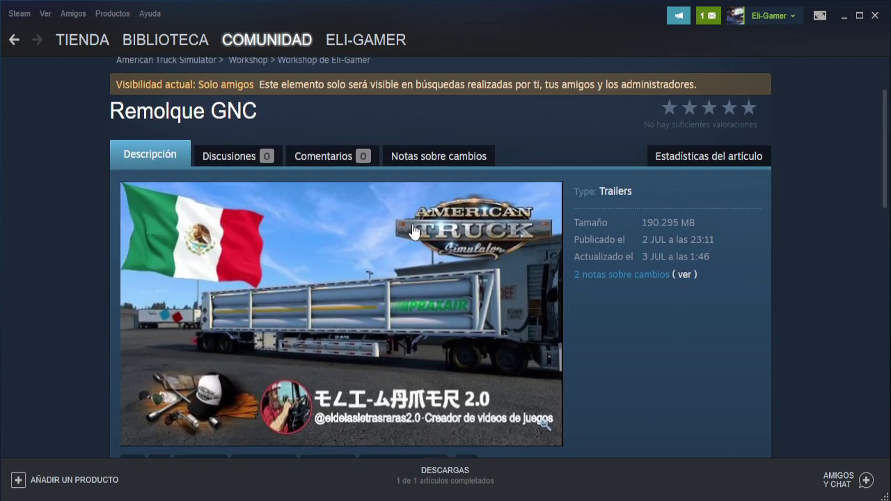
scroll(654, 310, down, 5)
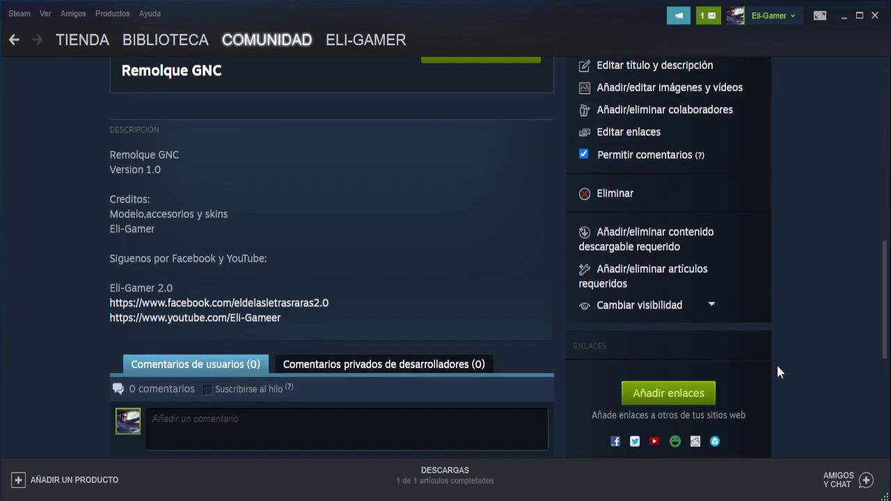
scroll(726, 322, up, 8)
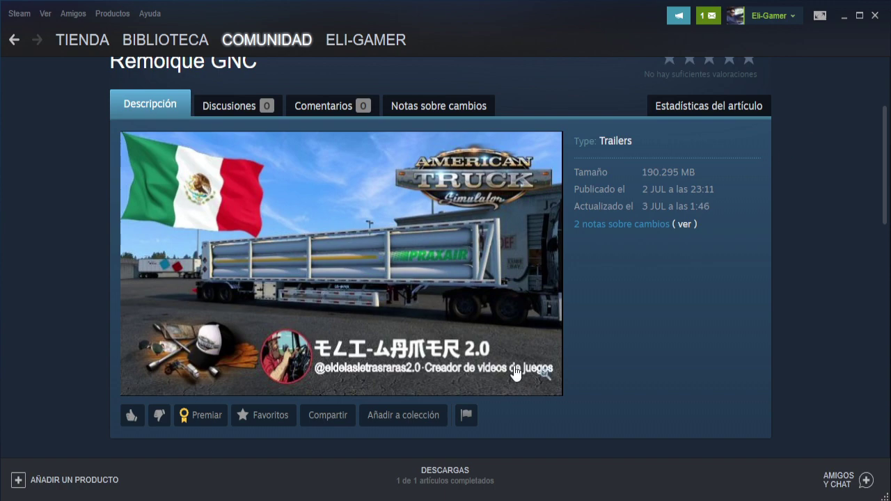
click(874, 16)
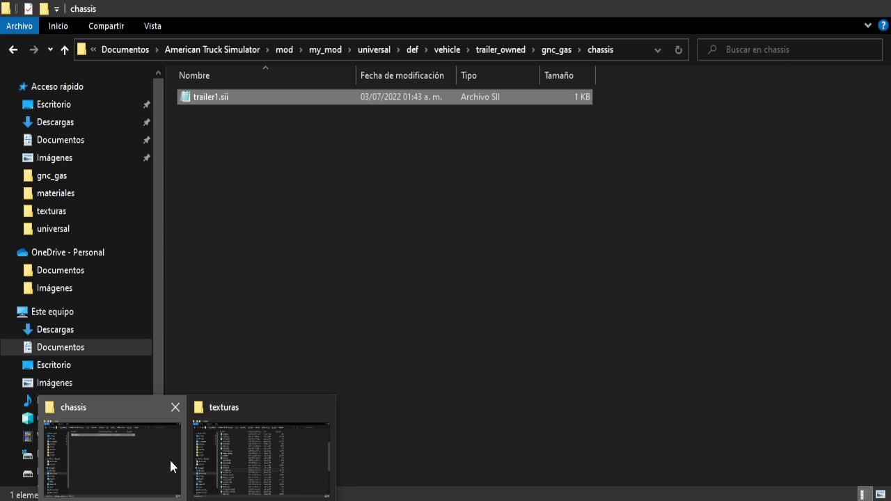
Step: In File Explorer, look through the universal package's material folder and its vehicle/trailer_owned/gnc_gas folder
click(169, 458)
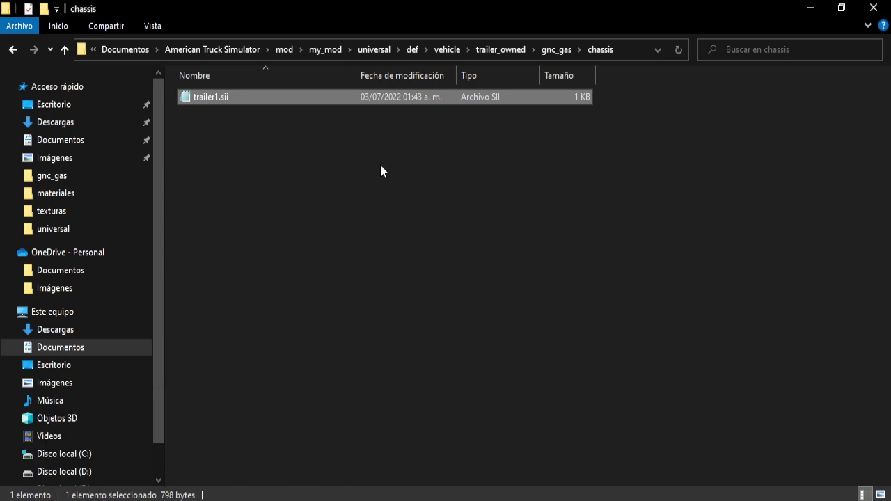
click(331, 53)
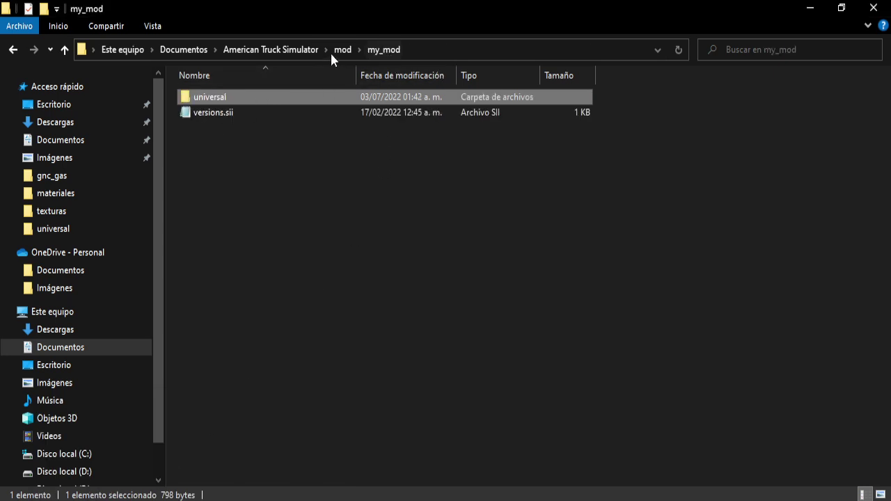
double_click(241, 101)
double_click(215, 114)
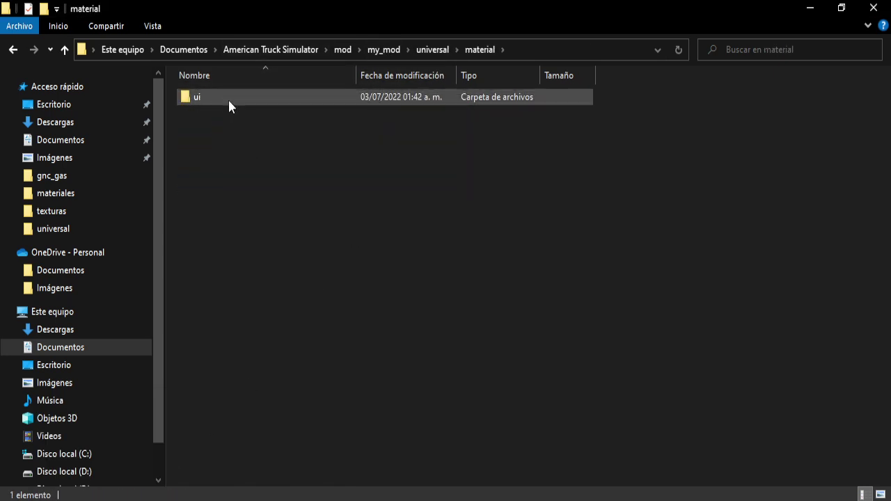
click(228, 97)
click(13, 49)
double_click(221, 140)
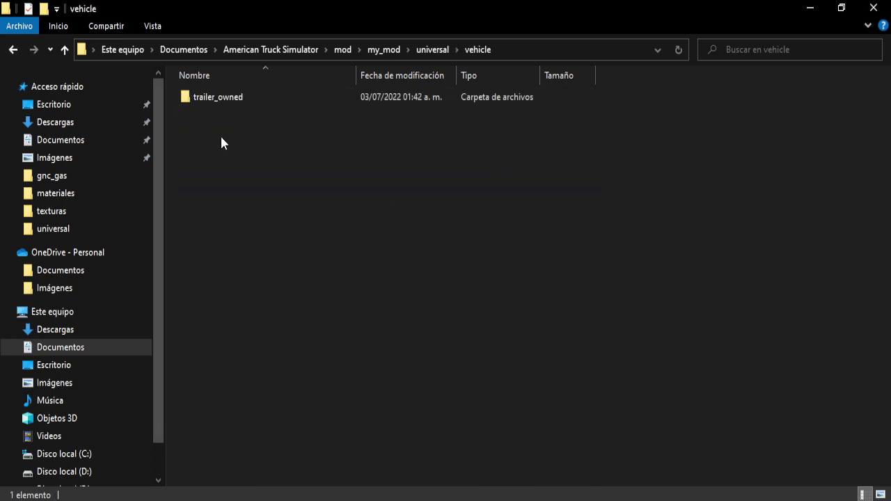
double_click(219, 102)
double_click(220, 101)
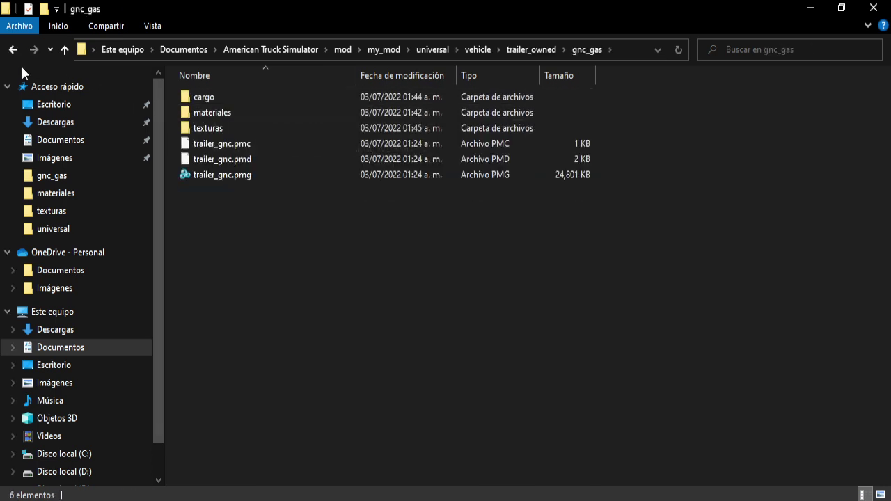
Step: Check the material files in trailer_owned/upgrade/balijas/materiales and return to the upgrade folder
click(13, 49)
double_click(206, 113)
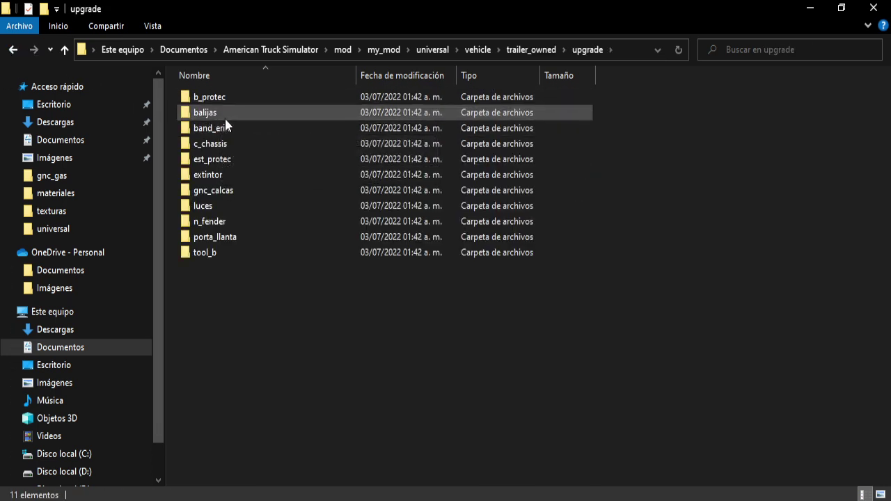
double_click(225, 117)
double_click(233, 99)
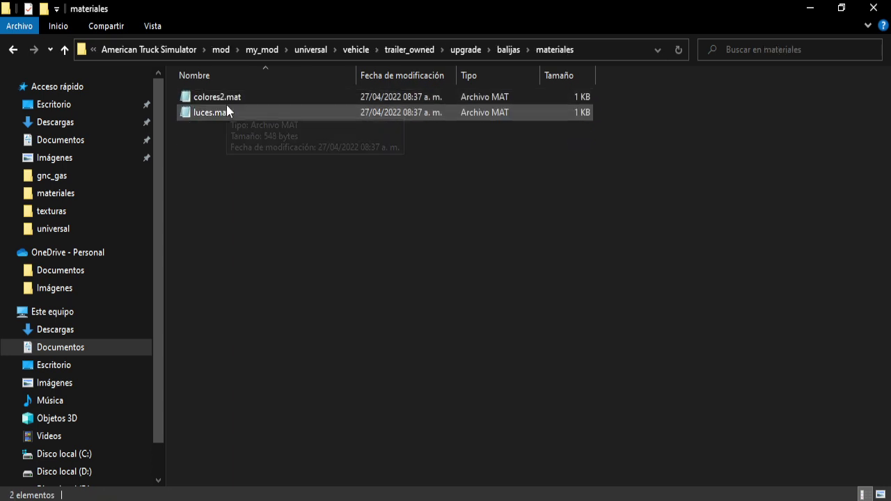
click(226, 106)
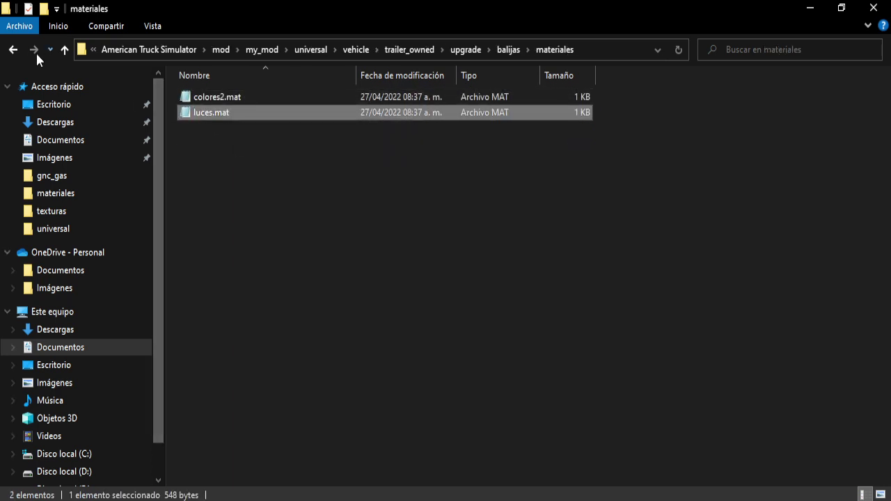
click(13, 50)
click(13, 49)
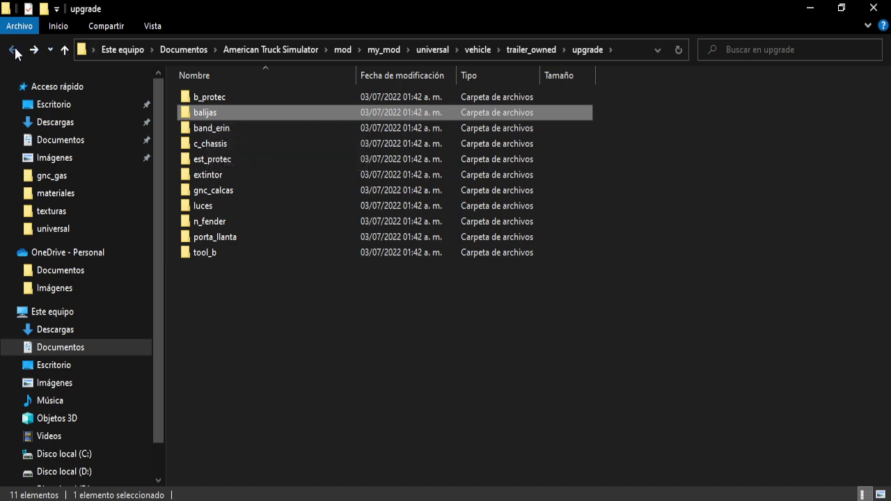
Step: Open colores.mat from the gnc_gas/materiales folder, review its texture path, and close the file
click(64, 50)
double_click(205, 98)
double_click(229, 114)
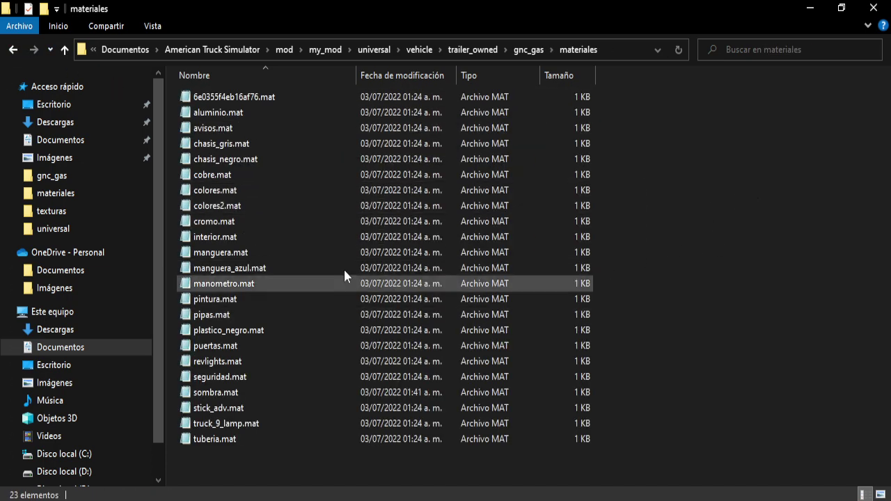
double_click(223, 197)
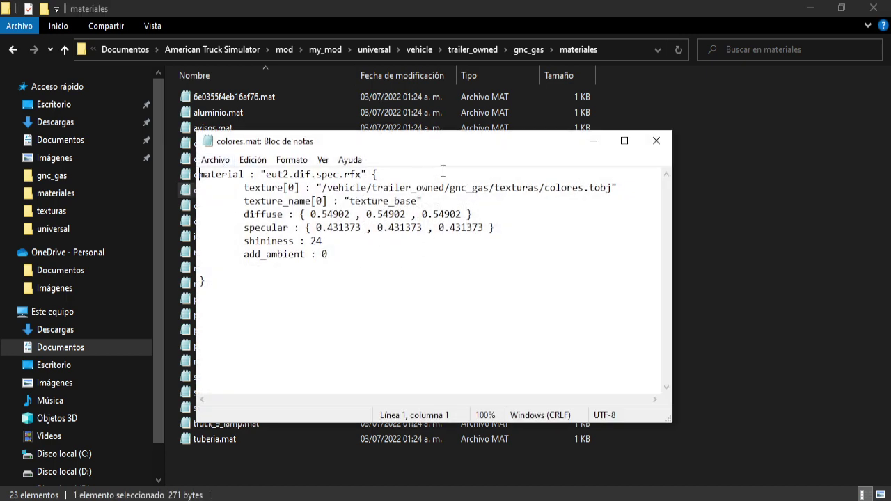
drag(472, 149, 484, 138)
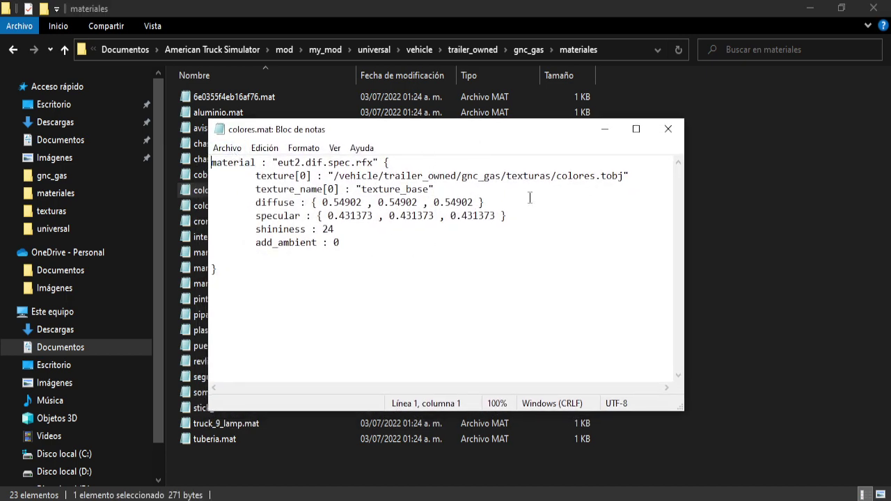
click(668, 129)
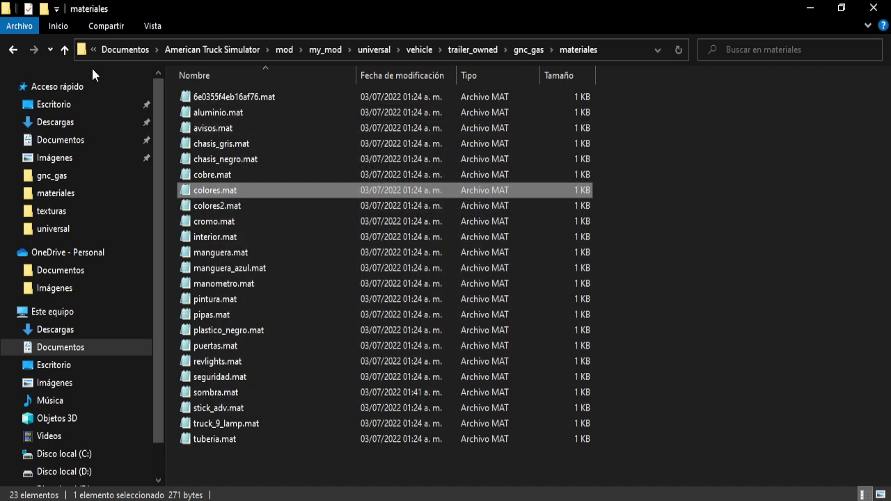
Step: Inspect chasis_negro.tobj in the gnc_gas/texturas folder, close it, and minimize File Explorer
click(10, 54)
double_click(209, 128)
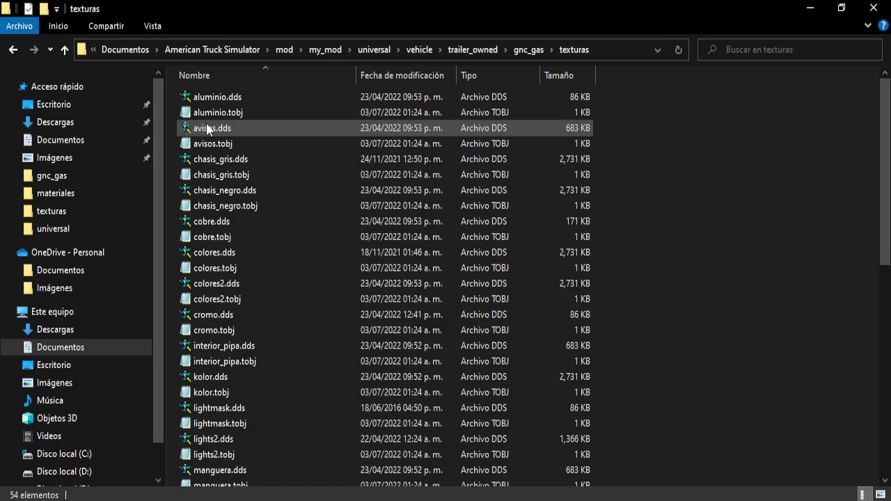
click(249, 206)
double_click(249, 206)
click(666, 129)
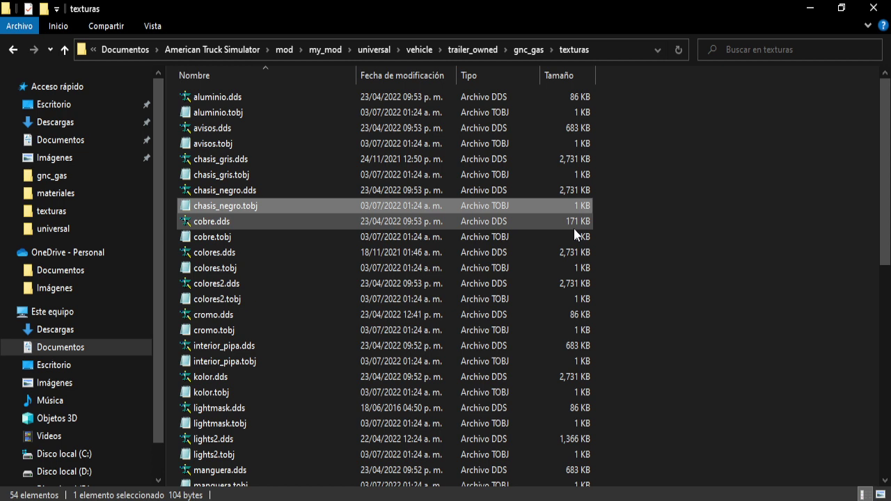
click(809, 7)
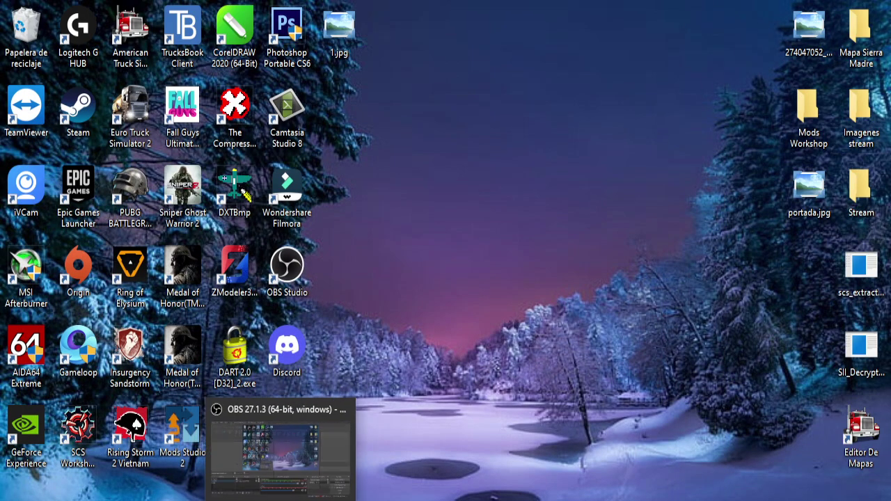
mouse_move(223, 500)
mouse_move(327, 499)
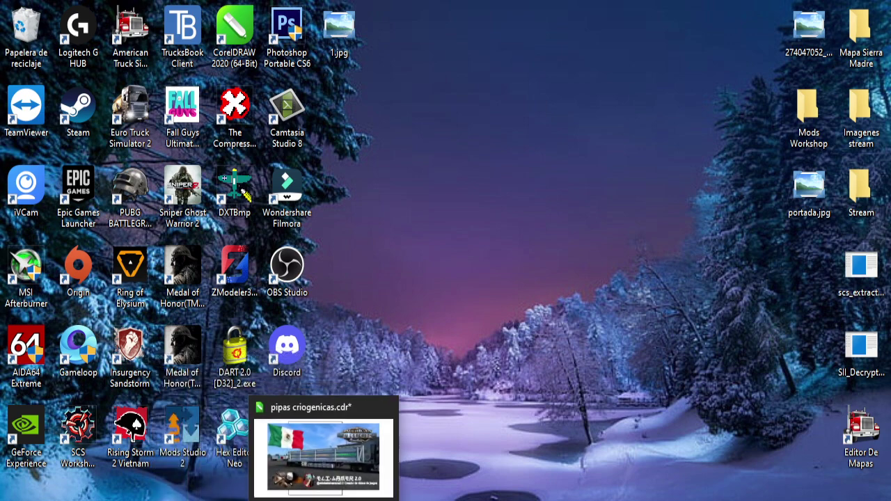
Step: Return to the universal package folder in File Explorer, check its def and vehicle folders, and minimize the window
click(327, 408)
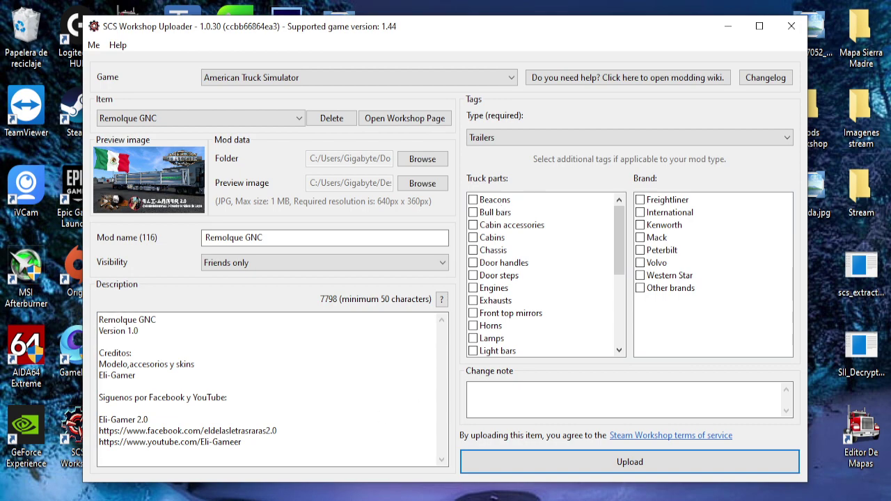
click(251, 457)
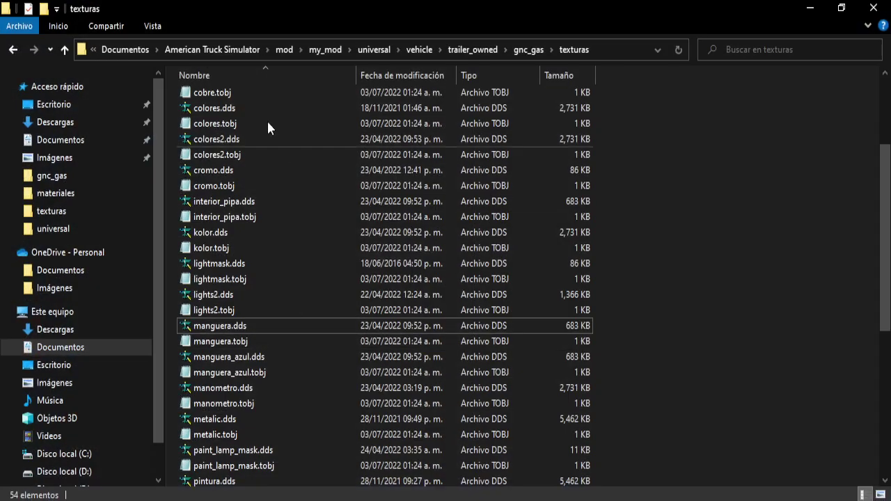
click(380, 51)
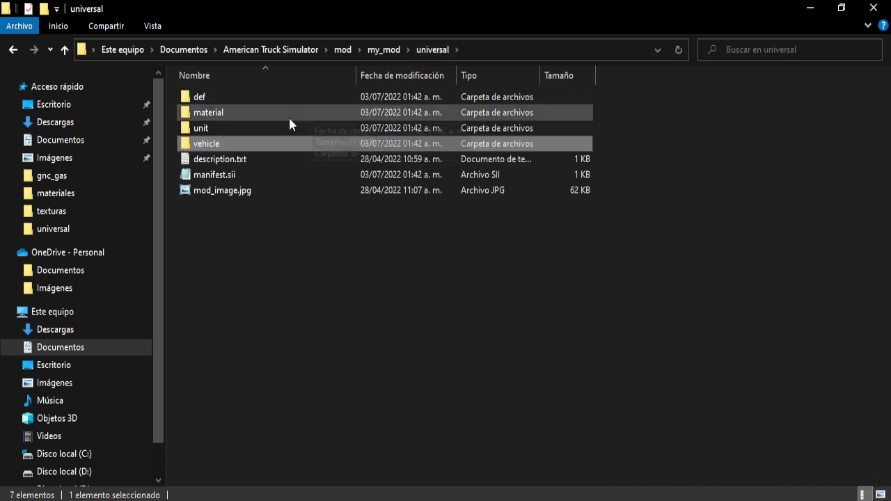
mouse_move(247, 104)
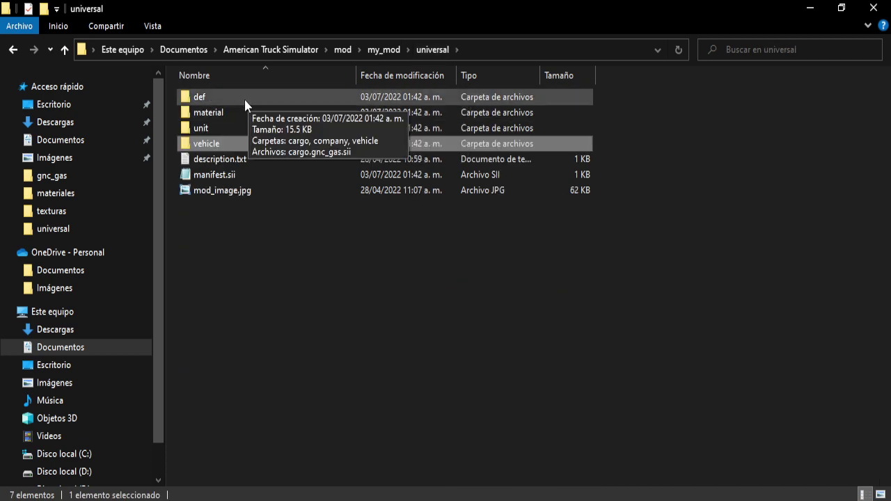
mouse_move(259, 146)
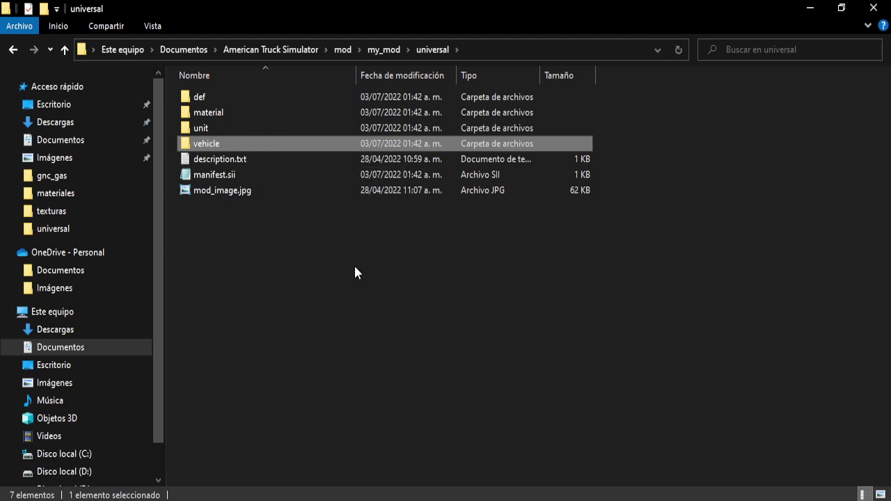
click(807, 7)
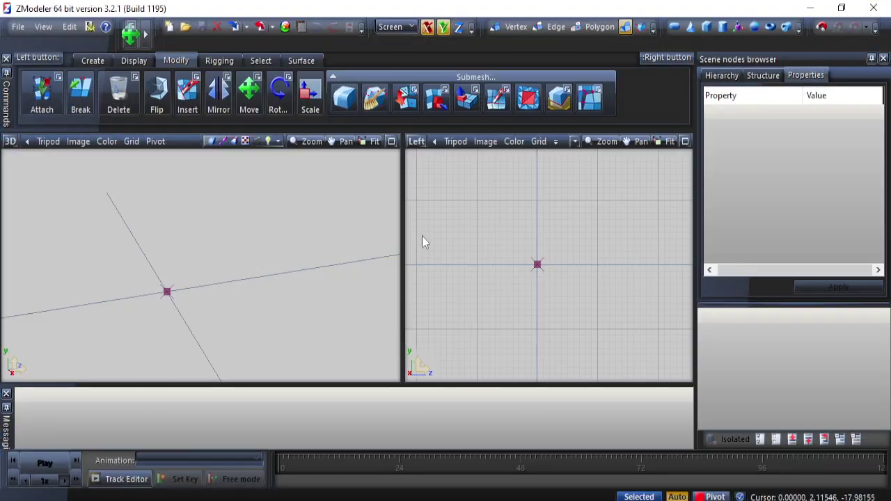
Step: In ZModeler, import gas_gnc.pmd from the cargo folder, inspect it in the 3D view, and open and cancel the export dialog
click(334, 165)
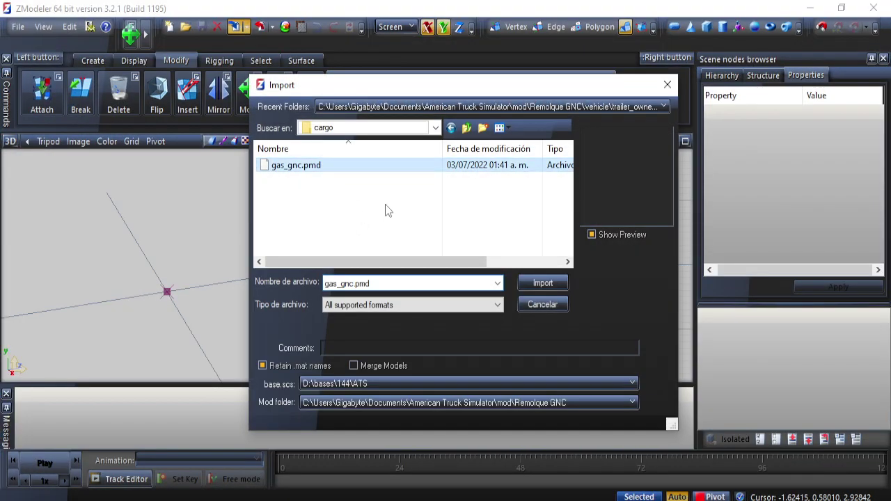
click(543, 284)
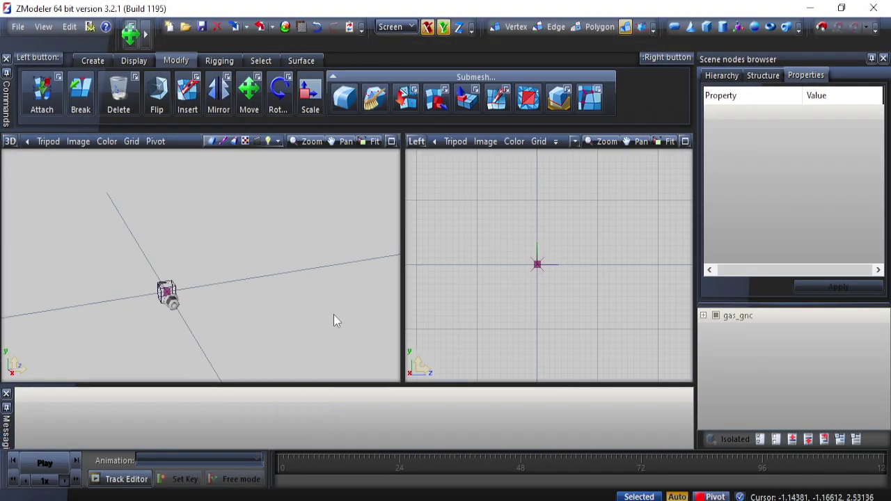
middle_drag(195, 281, 208, 259)
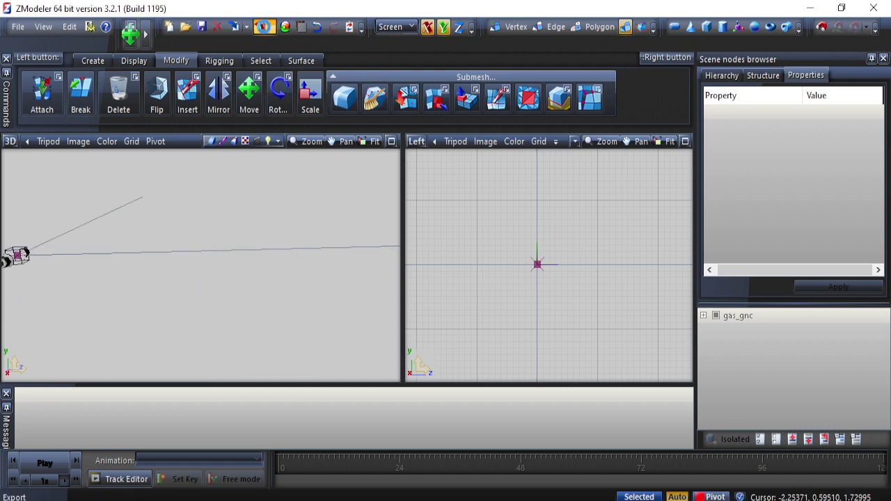
click(260, 26)
click(529, 305)
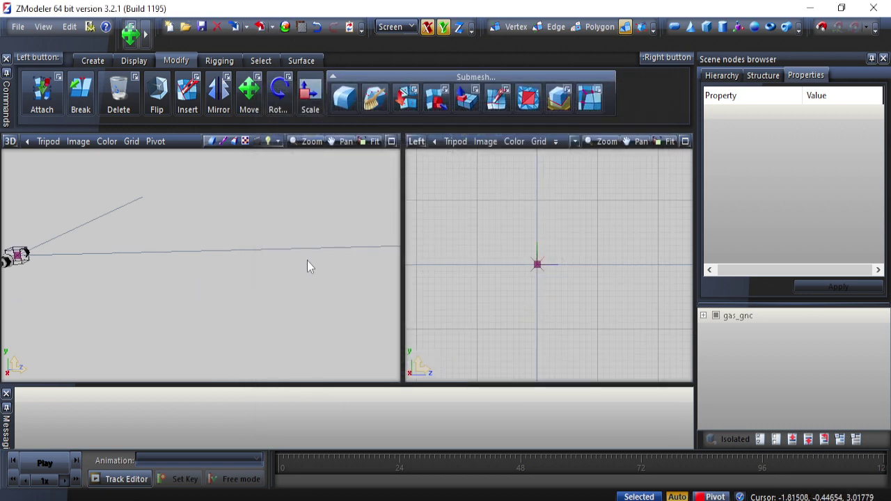
middle_drag(307, 260, 314, 289)
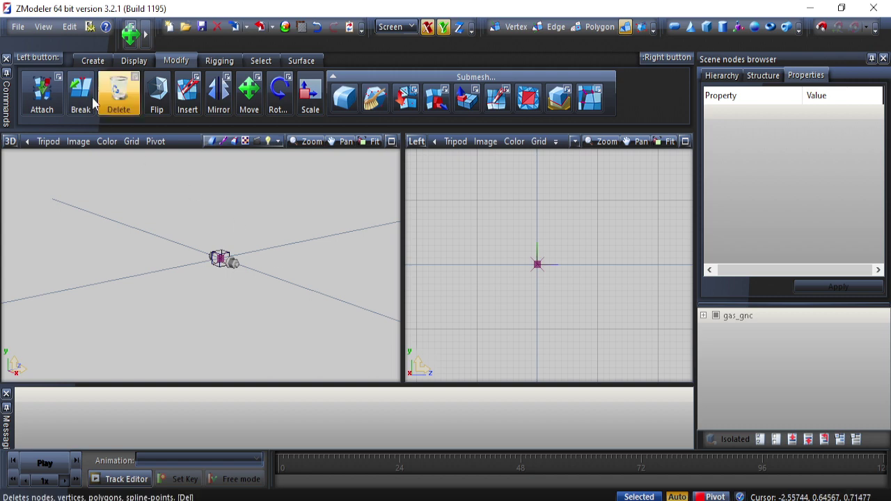
Step: Start a new empty scene without saving the current one and minimize ZModeler
click(18, 27)
click(24, 44)
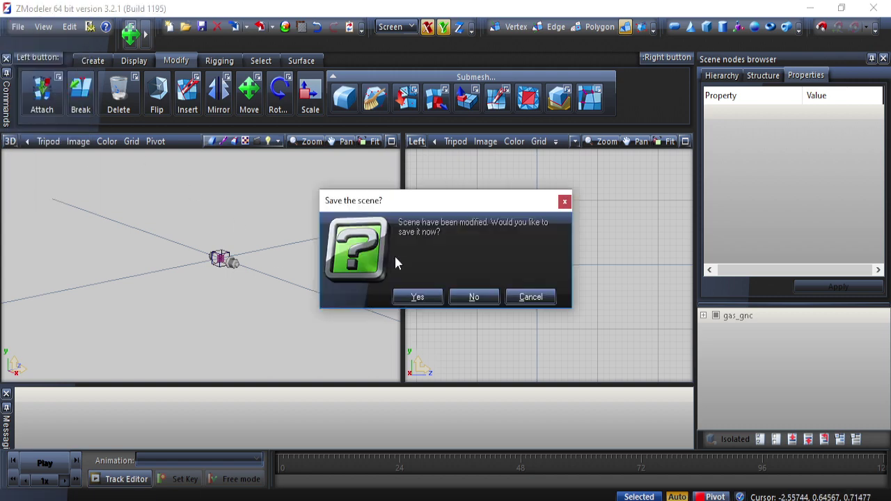
click(466, 294)
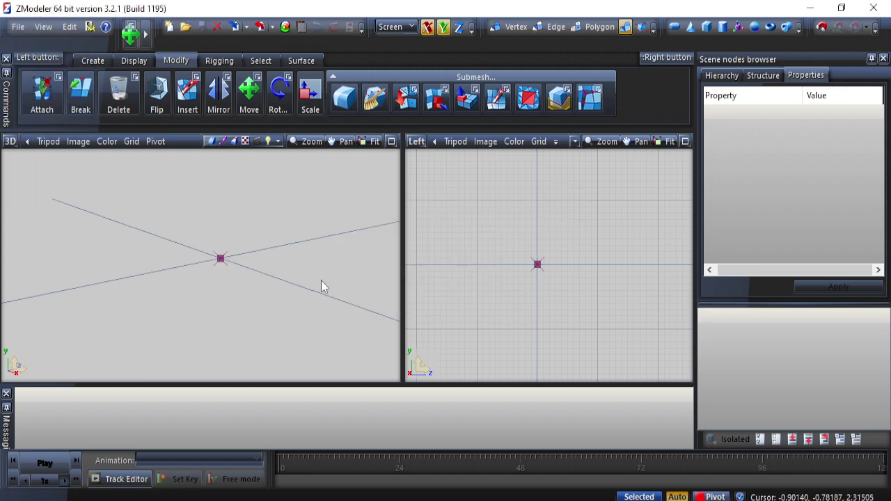
click(810, 12)
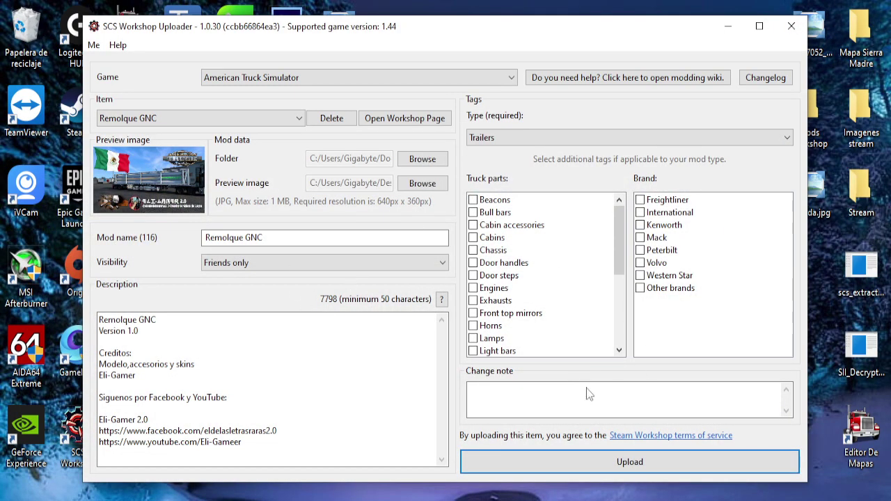
Step: Open the universal folder's manifest.sii in Notepad and delete the compatible_versions line, leaving one blank line before the icon entry
key(super+e)
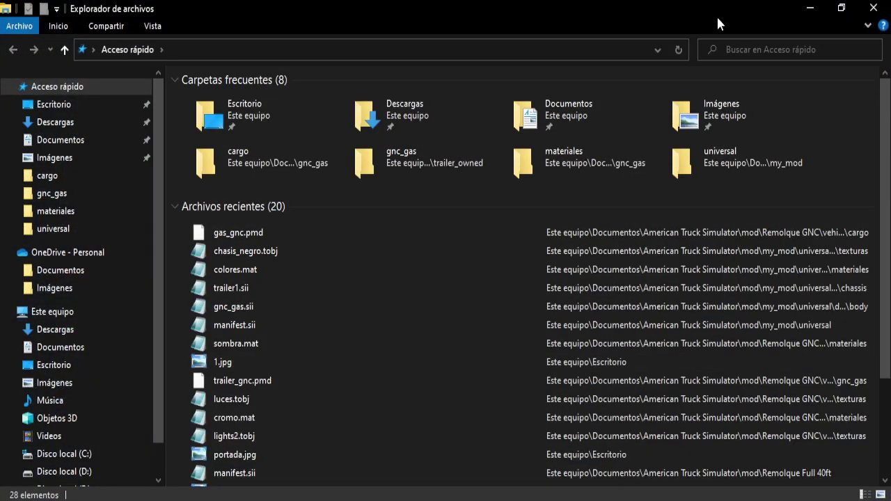
drag(662, 24, 672, 203)
key(alt+F4)
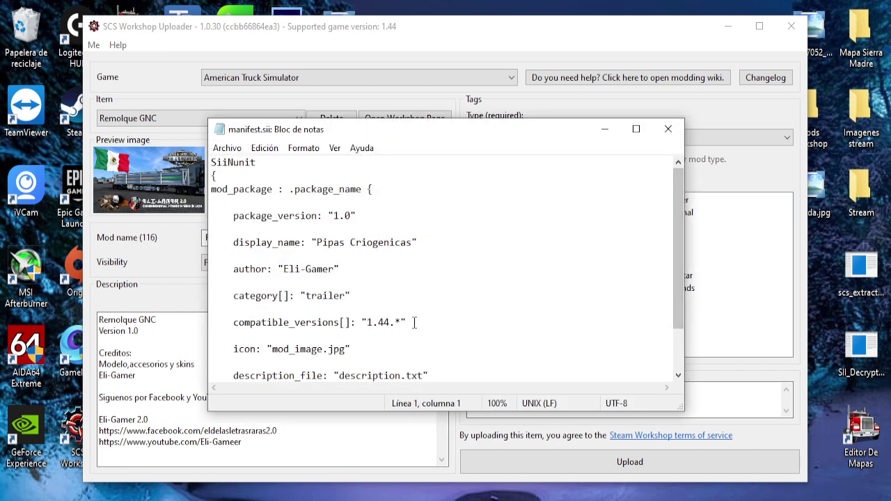
triple_click(245, 321)
key(BackSpace)
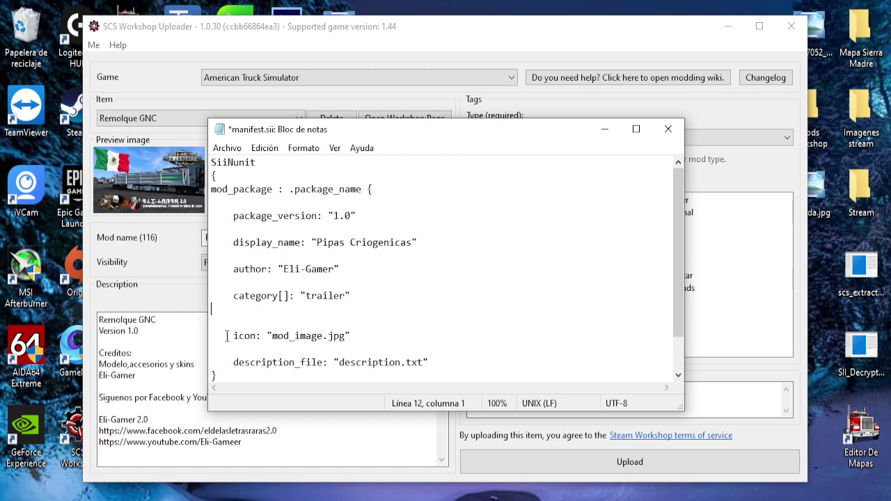
click(228, 335)
key(BackSpace)
key(BackSpace)
key(BackSpace)
key(BackSpace)
key(BackSpace)
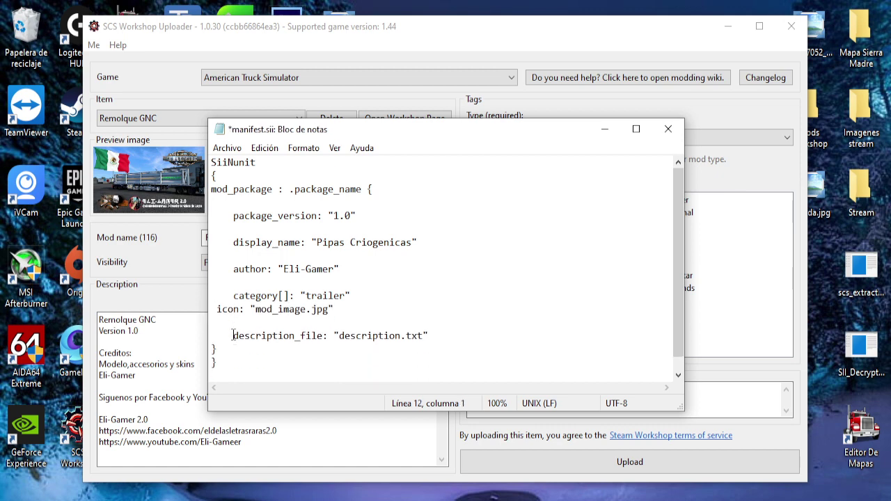
key(Return)
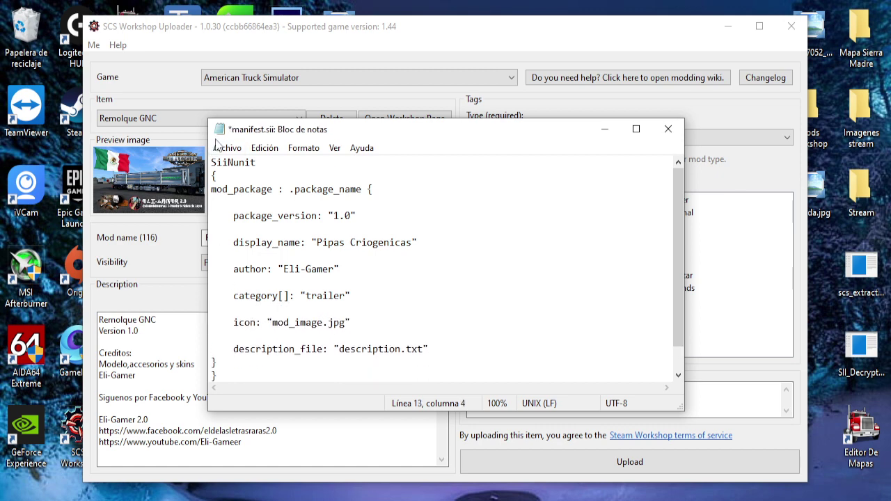
Step: Save manifest.sii and close Notepad
click(227, 148)
click(245, 198)
click(518, 275)
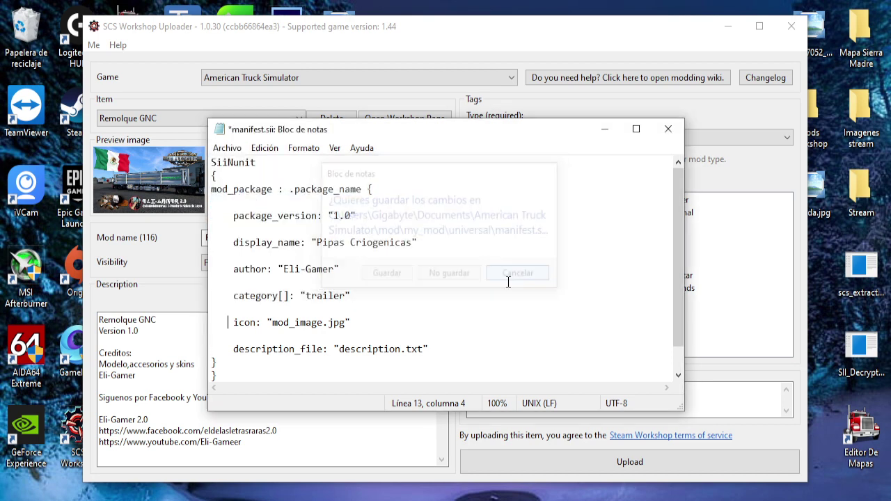
click(233, 163)
click(229, 148)
click(247, 214)
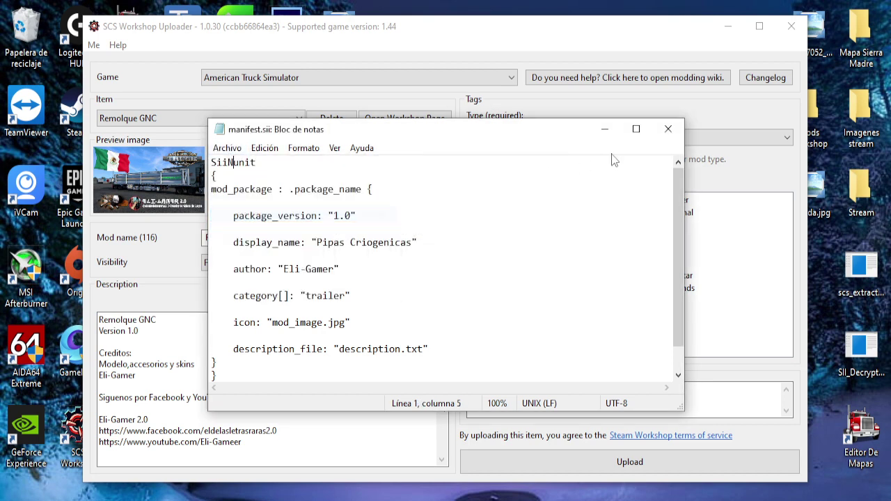
click(663, 130)
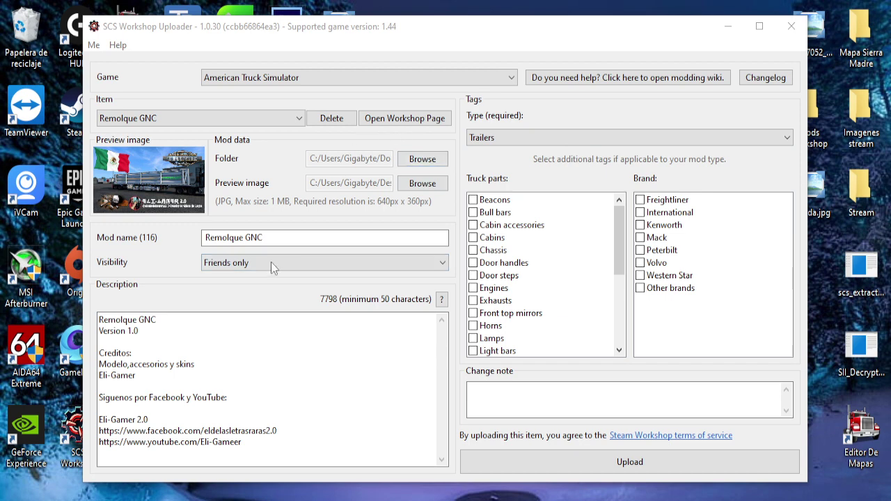
Step: In SCS Workshop Uploader, switch the item to the first Pipas Criogenicas entry
click(298, 119)
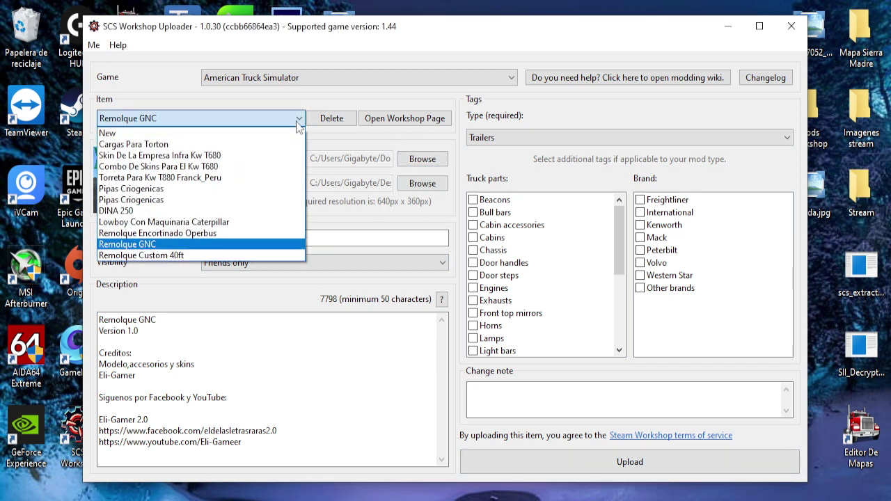
click(157, 199)
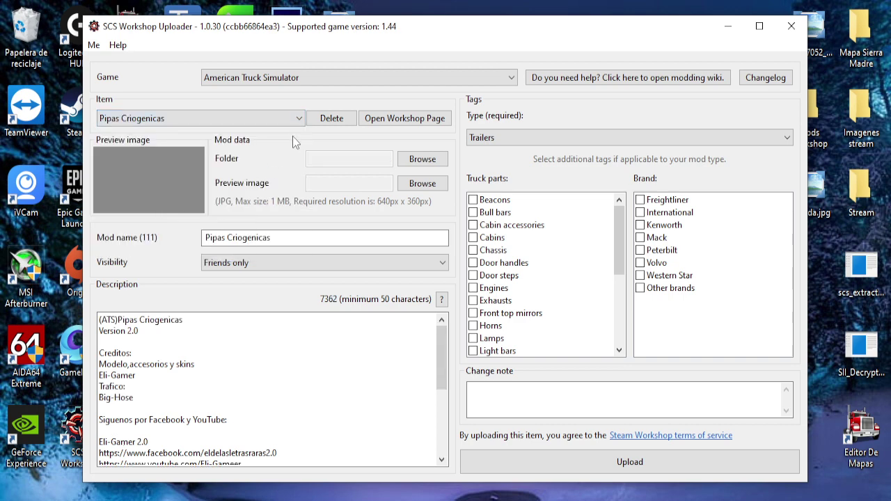
click(298, 118)
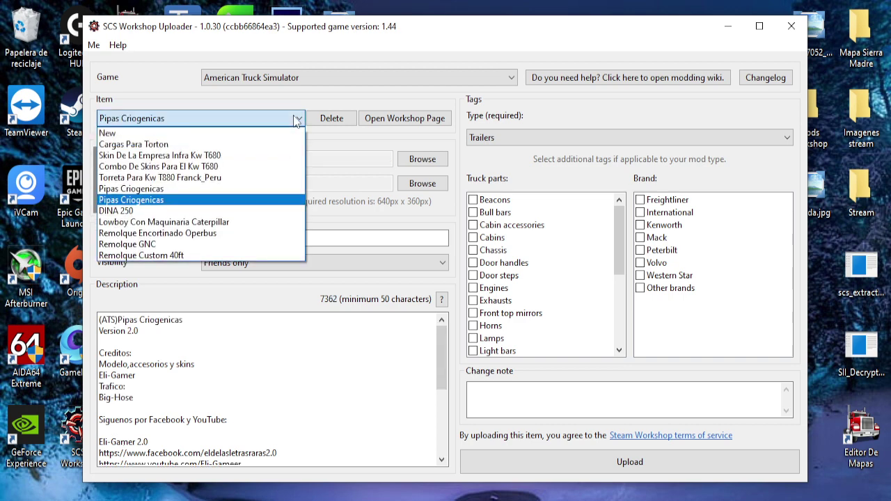
click(177, 190)
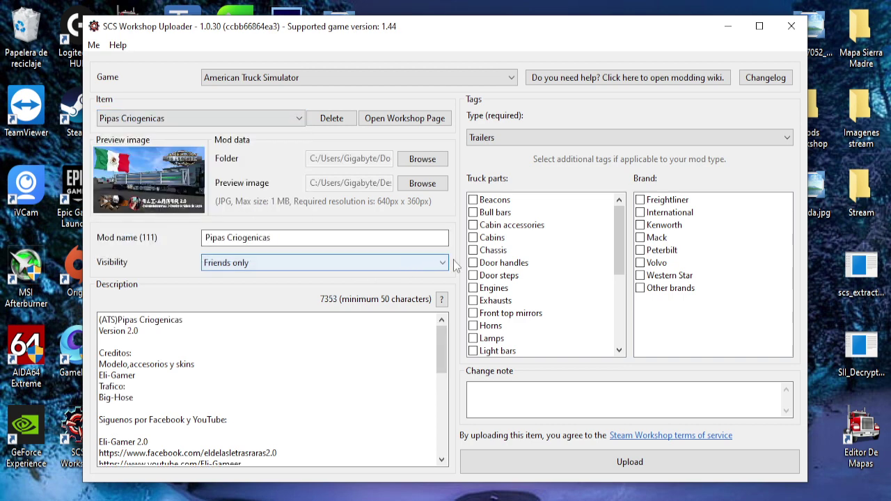
Step: Try to upload the Pipas Criogenicas mod and show only errors in the validation result
click(625, 471)
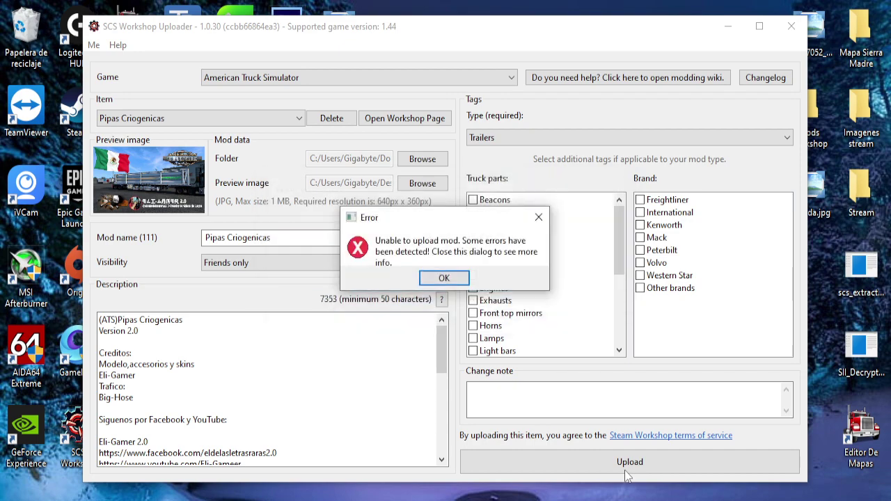
click(454, 278)
click(293, 383)
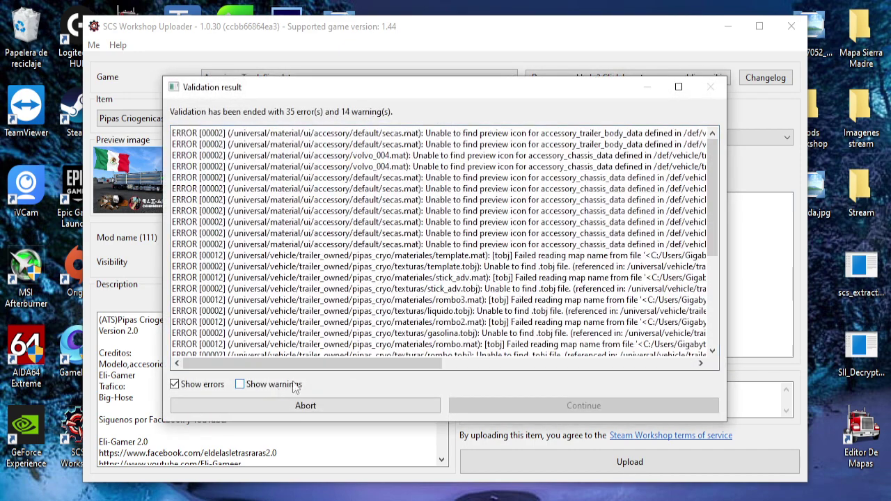
Step: Examine the validation errors for the pipas_cryo materials and textures, including chasis_negro_2 and the lights folder's desktop.ini
scroll(485, 272, down, 5)
scroll(485, 271, up, 3)
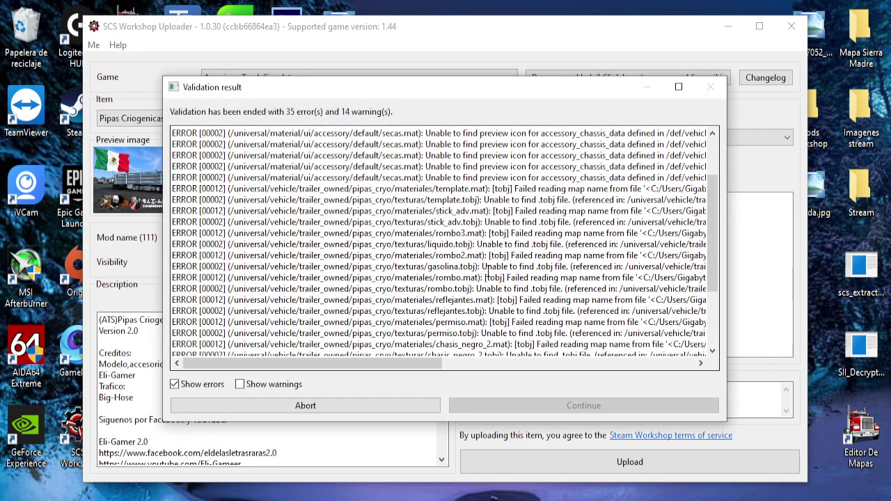
scroll(537, 234, down, 1)
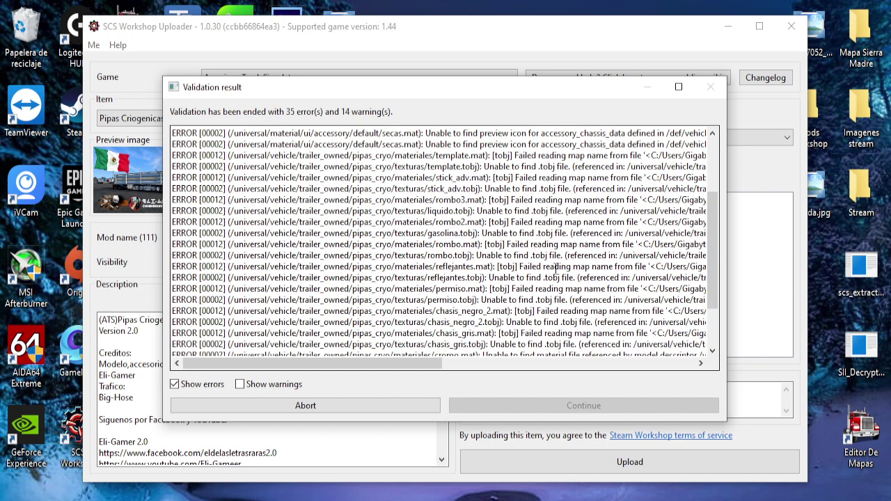
scroll(429, 328, down, 2)
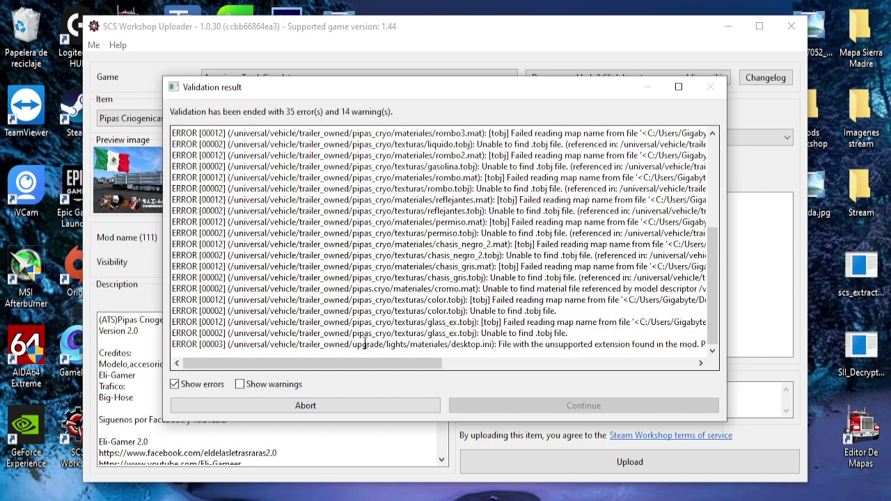
click(241, 244)
drag(241, 245, 485, 257)
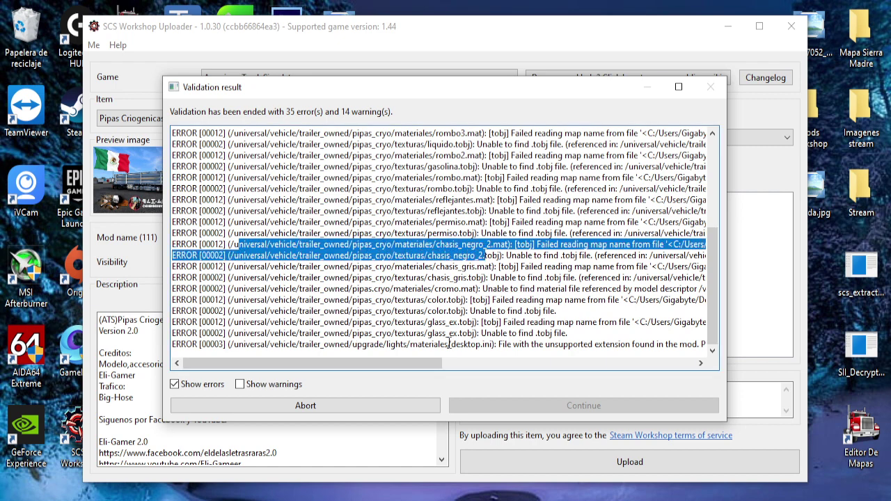
drag(402, 365, 453, 344)
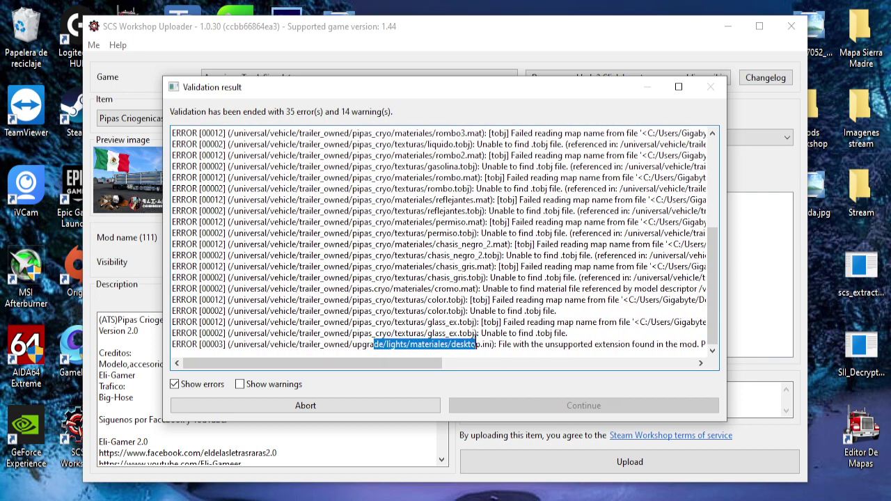
Step: Review the preview icon errors for secas.mat and volvo_004.mat and the texture errors below them, and abort the upload
scroll(477, 339, up, 1)
scroll(477, 339, up, 4)
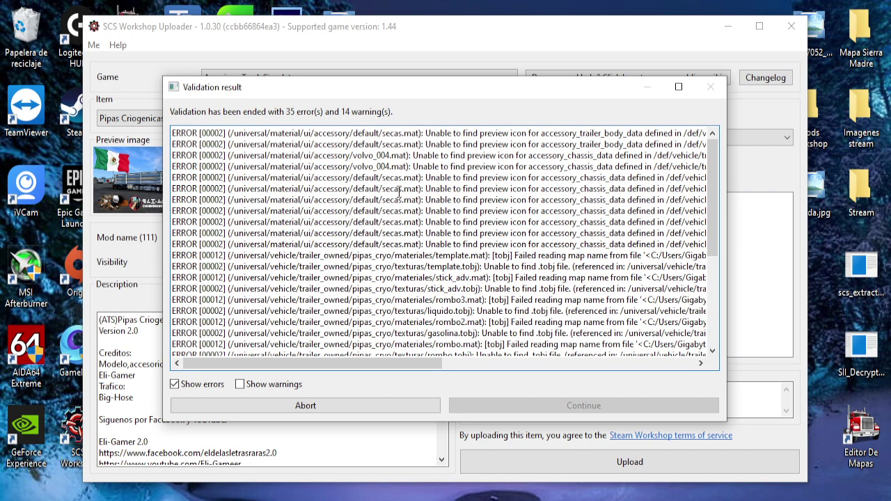
drag(386, 166, 361, 155)
click(388, 155)
click(399, 144)
scroll(404, 285, down, 1)
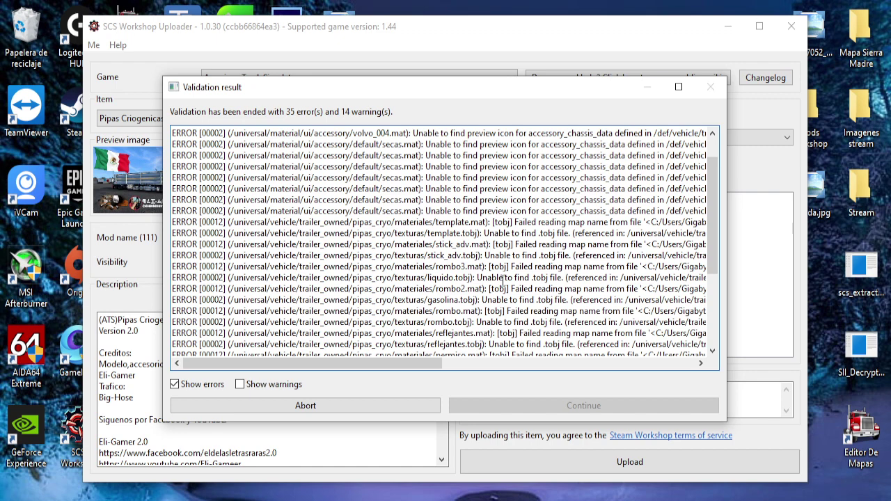
scroll(502, 281, down, 1)
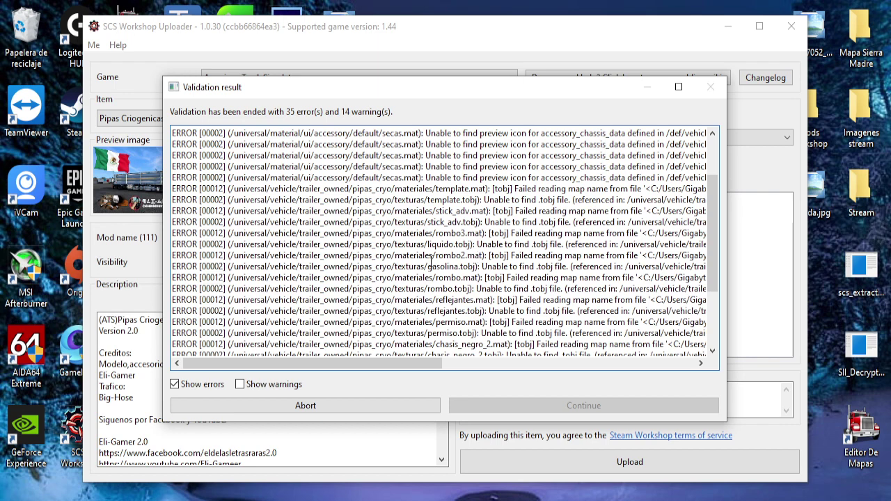
mouse_move(366, 360)
mouse_down()
mouse_move(402, 356)
mouse_move(362, 361)
mouse_up()
click(384, 413)
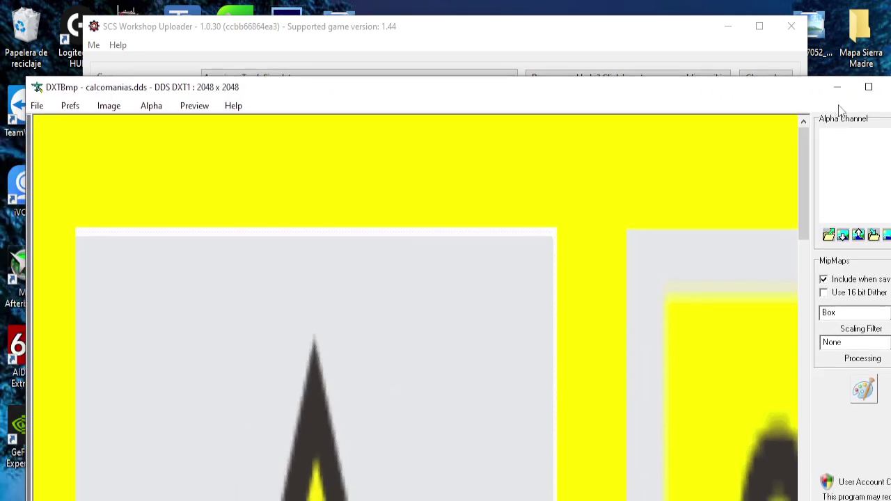
Step: View calcomanias.dds maximized in DXTBmp and close it
click(868, 87)
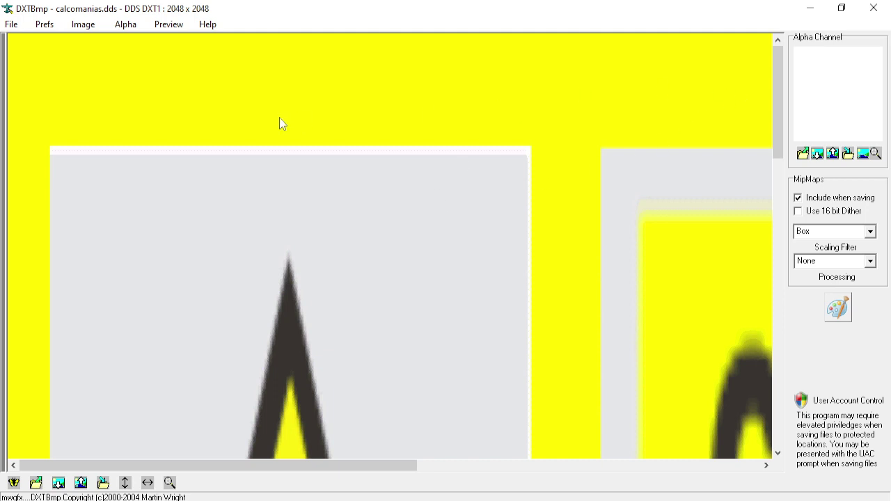
click(871, 7)
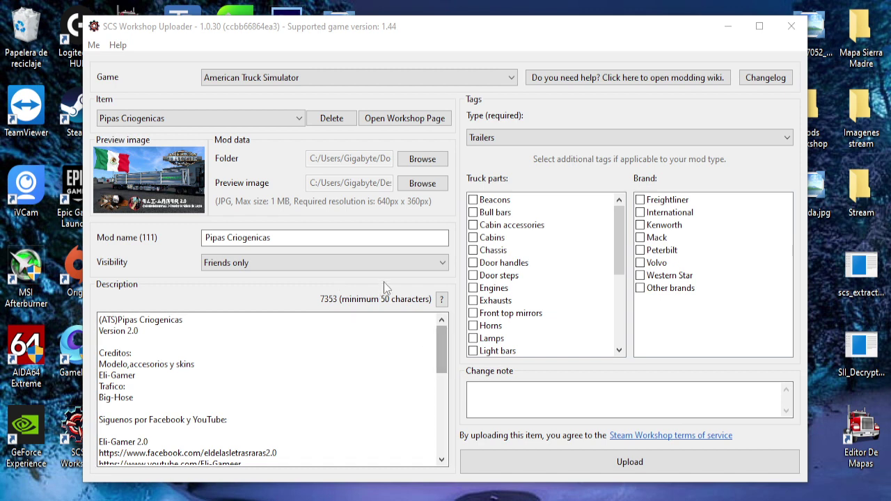